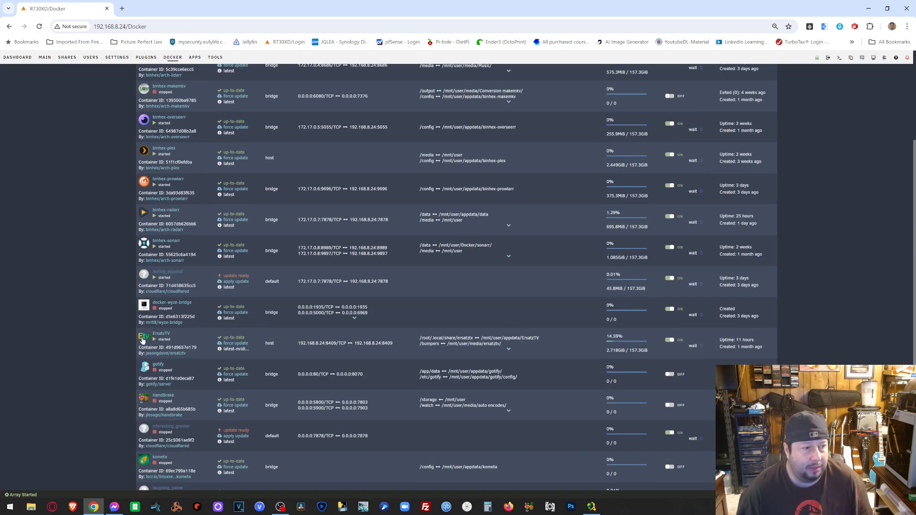
- Open the Update Container page for ErsatzTV from its icon menu in Unraid's Docker list
left_click(142, 339)
left_click(164, 408)
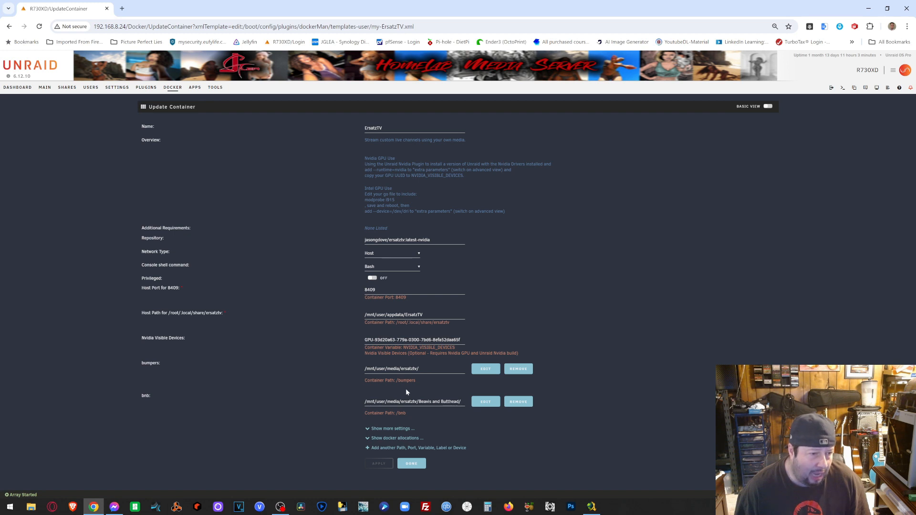
- Inspect the ErsatzTV bumpers path mapping, cancel without changes, and return to the Docker list
left_click(484, 370)
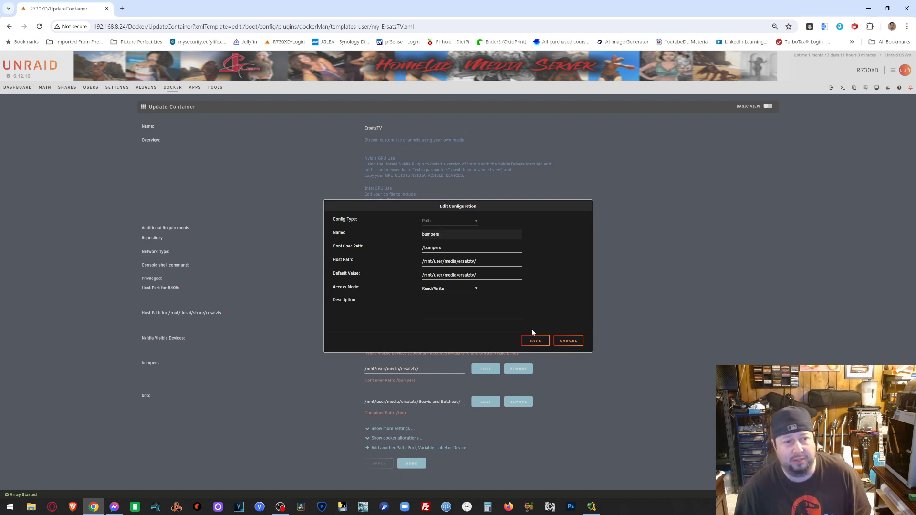
left_click(568, 340)
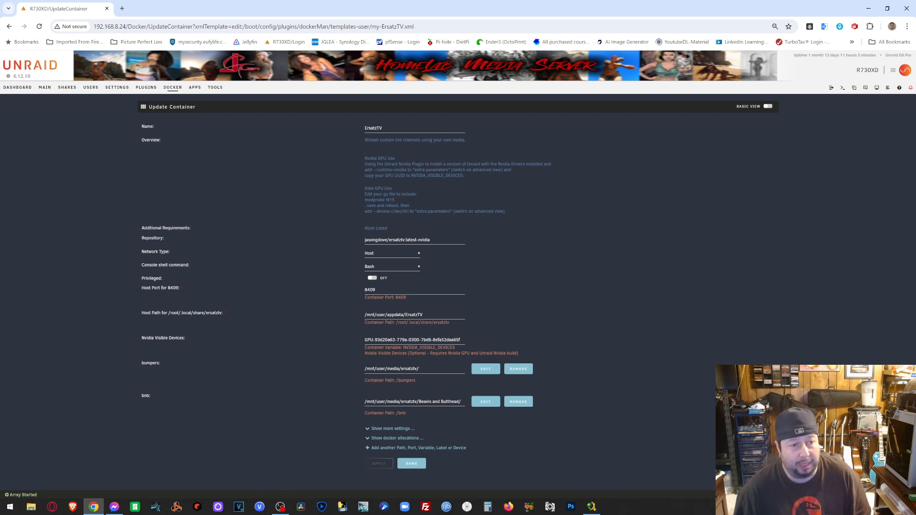
left_click(411, 463)
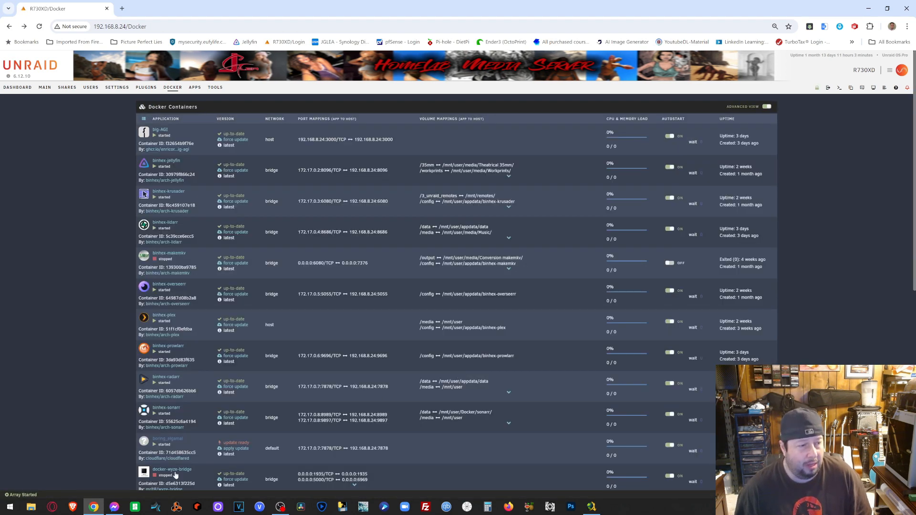
- Browse File Explorer to Network > R730XD > media > ersatztv > SimpsonsWOC
left_click(30, 506)
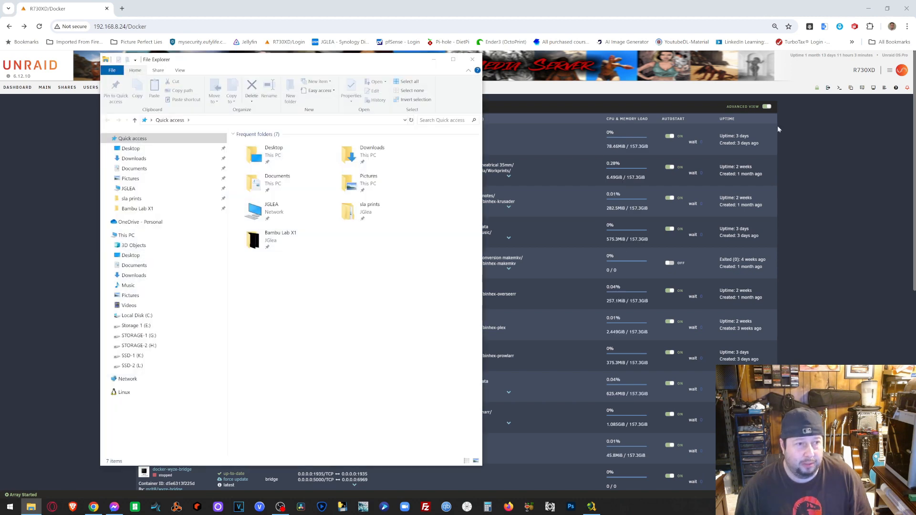
left_click(106, 379)
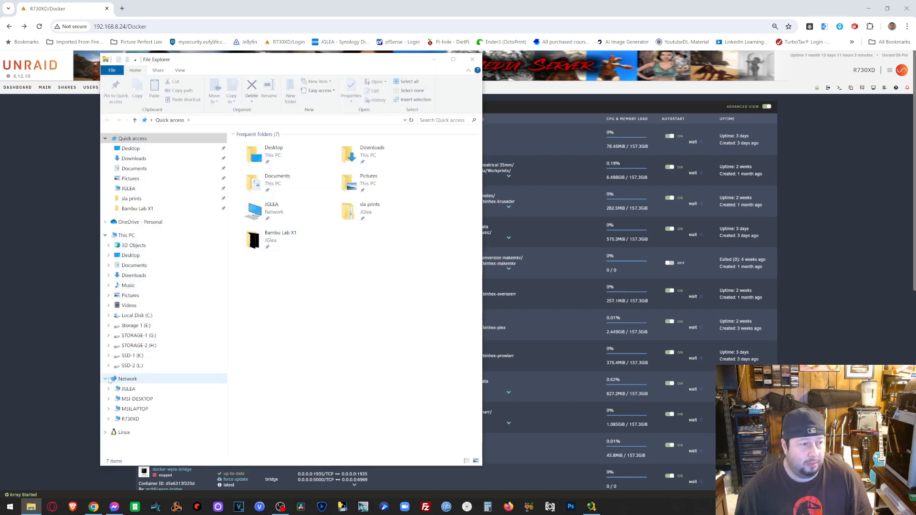
left_click(127, 419)
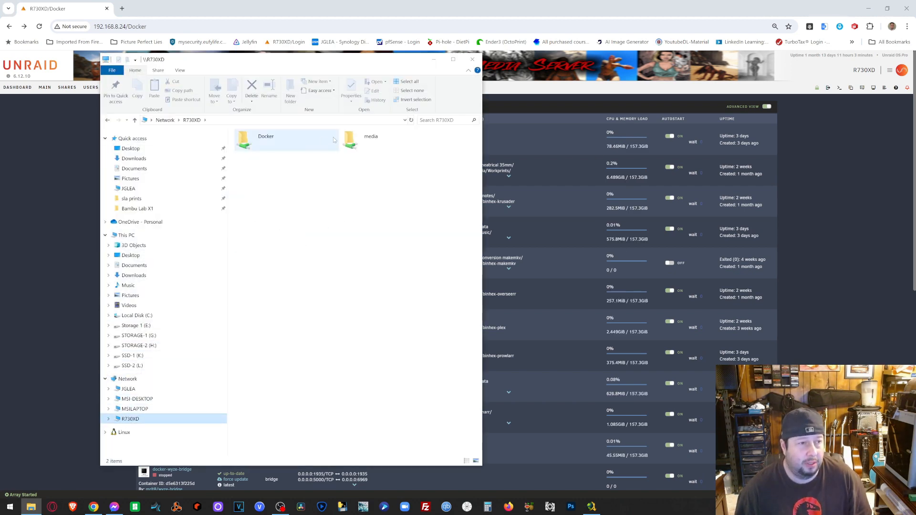
double_click(362, 139)
double_click(253, 198)
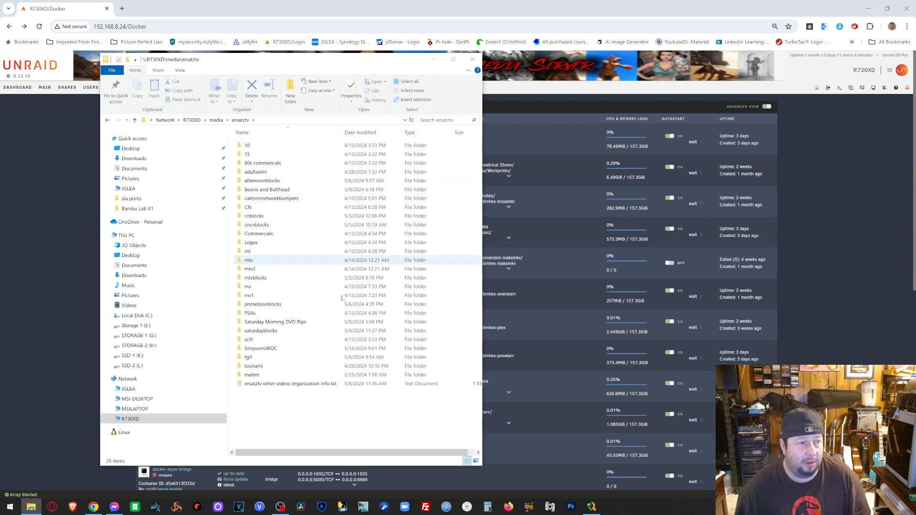
mouse_move(270, 351)
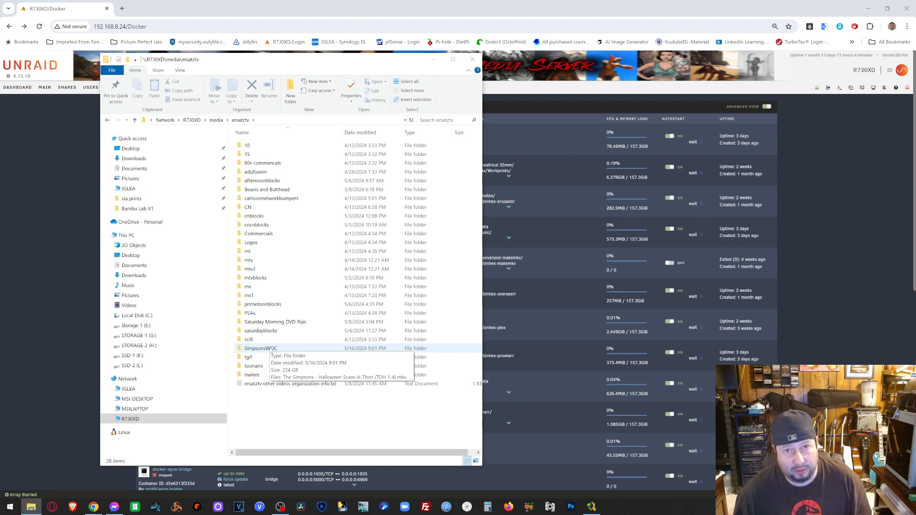
double_click(260, 348)
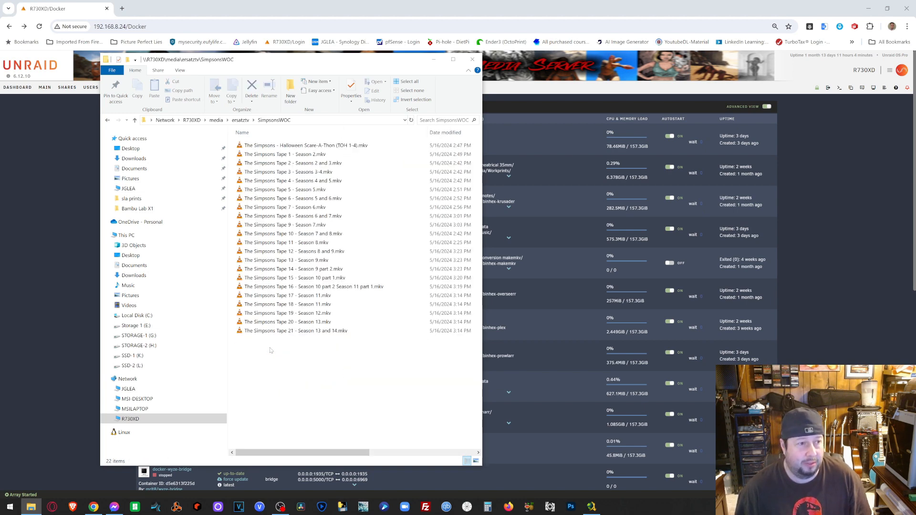
- Select and permanently delete all 22 old Simpsons tape .mkv files
left_click_drag(304, 358, 273, 143)
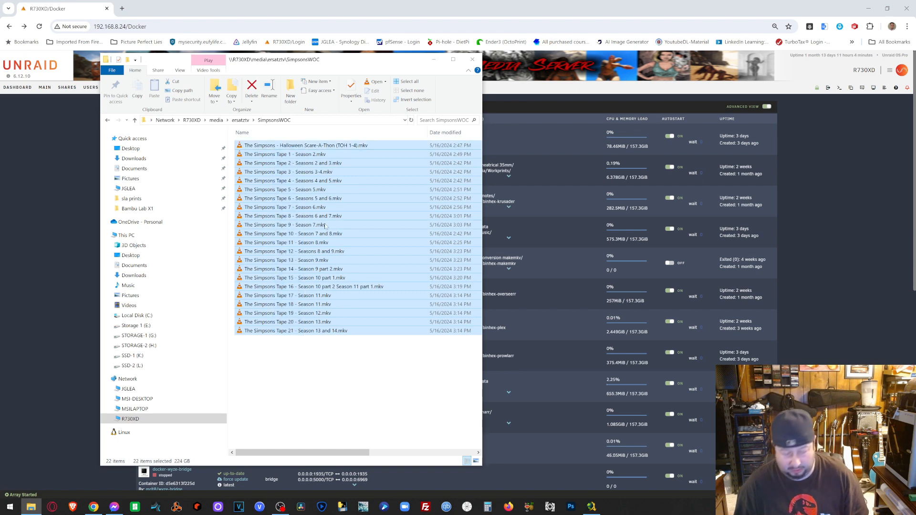
key("Delete")
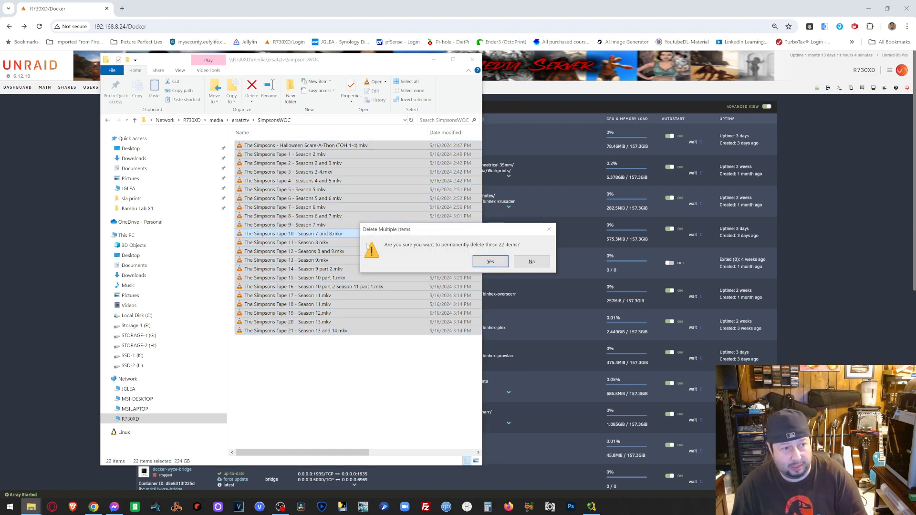
left_click(491, 261)
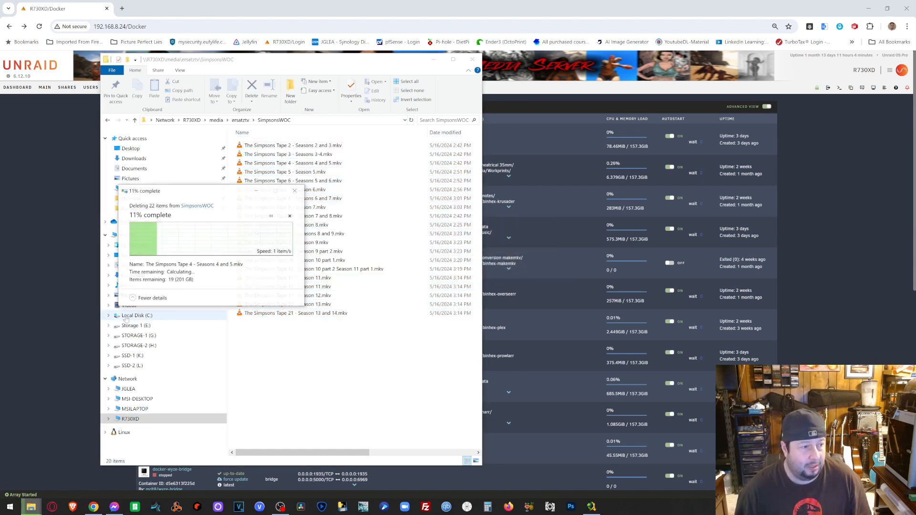
right_click(125, 348)
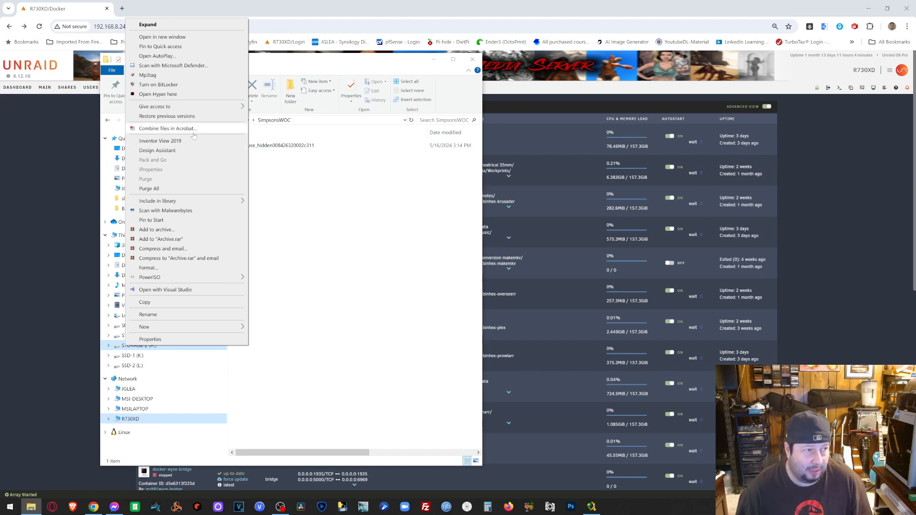
- Open STORAGE-2 (H:) in a second window and go to Handbrake Auto Encodes\Output
left_click(193, 37)
left_click_drag(274, 71, 465, 65)
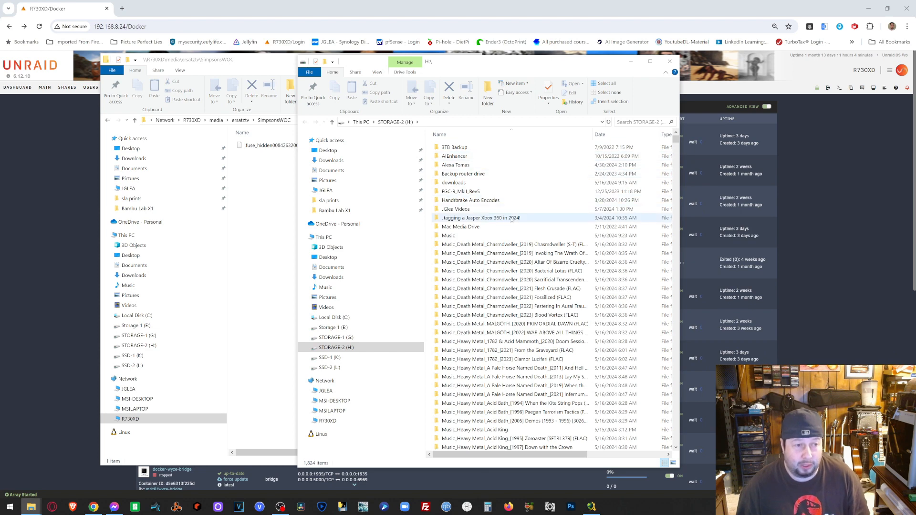
scroll(497, 223, "down", 2)
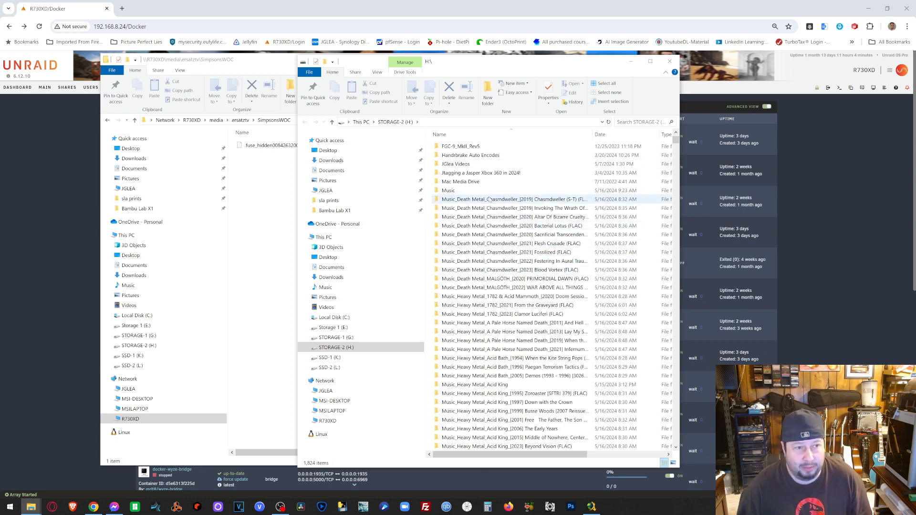
left_click(496, 157)
double_click(496, 157)
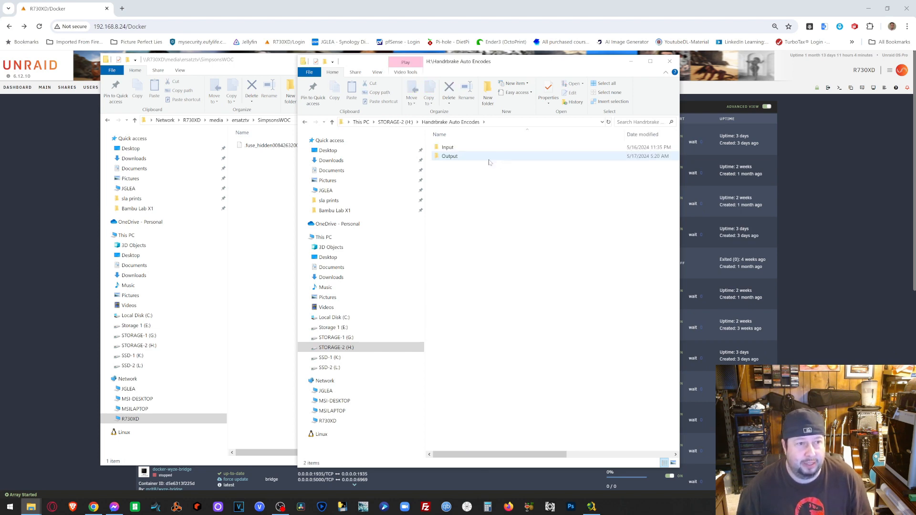
double_click(489, 157)
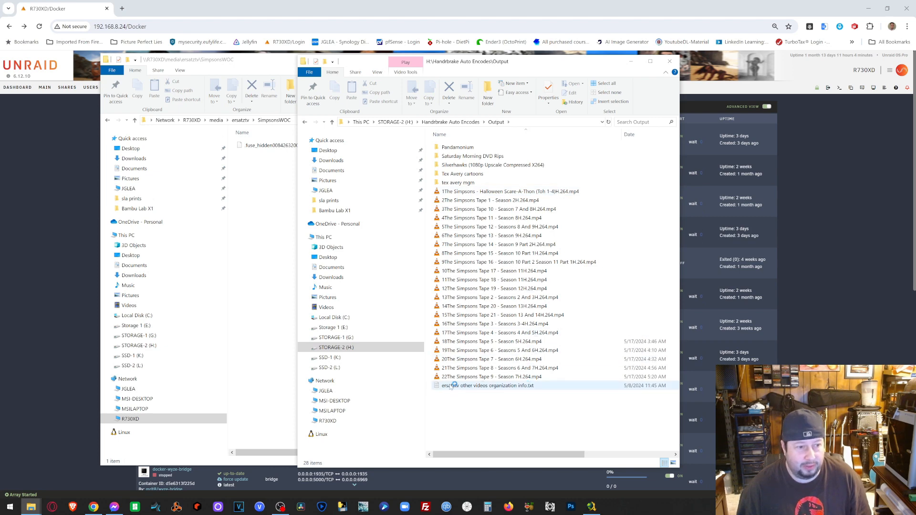
- Copy the 22 re-encoded Simpsons .mp4 files into SimpsonsWOC and close the Output window
left_click_drag(427, 381, 548, 188)
left_click_drag(527, 225, 254, 248)
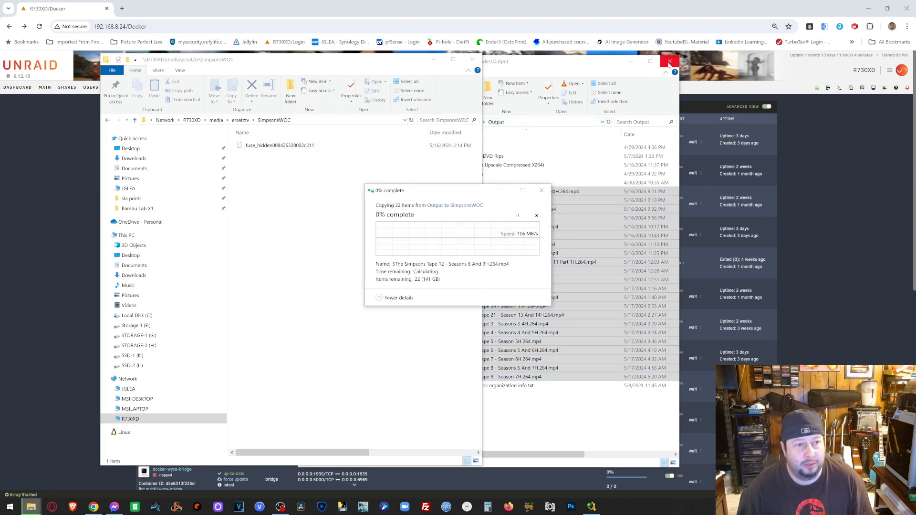
left_click(669, 62)
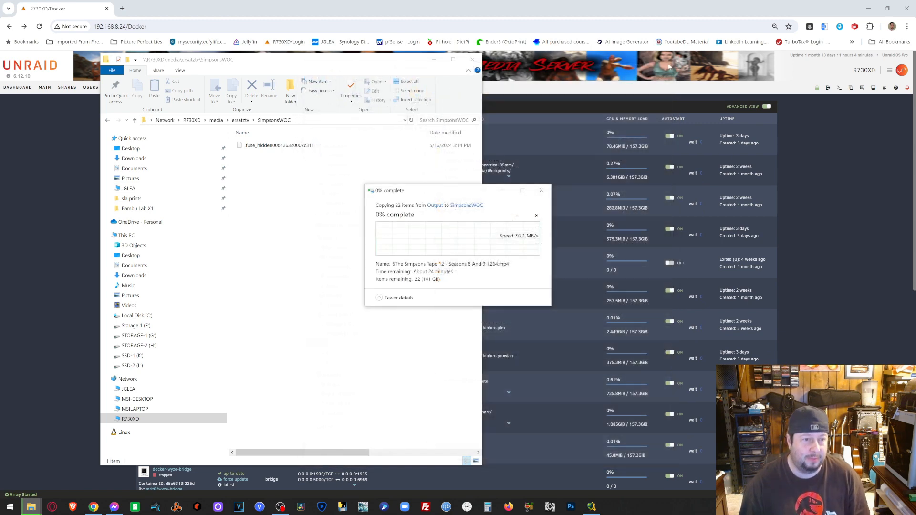
left_click(868, 8)
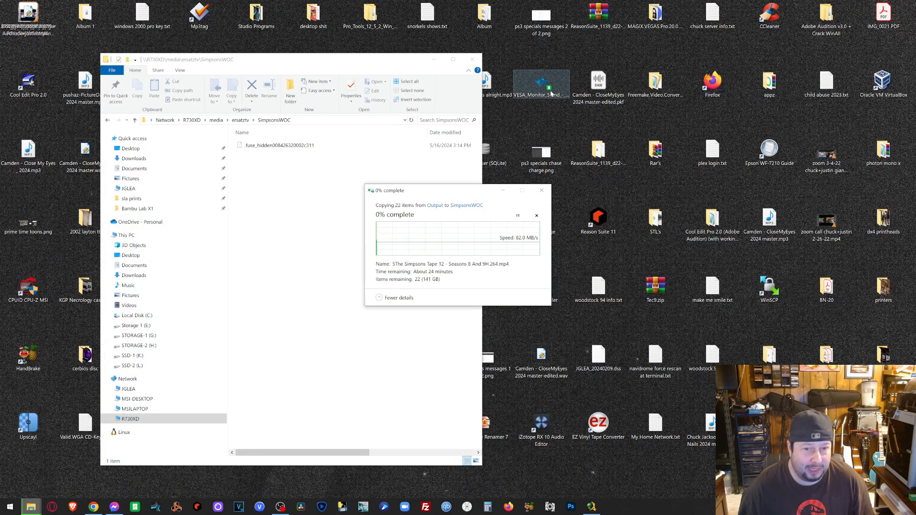
- Launch Magic File Renamer 7 while the copy runs, check progress, and return to Unraid
left_click(433, 61)
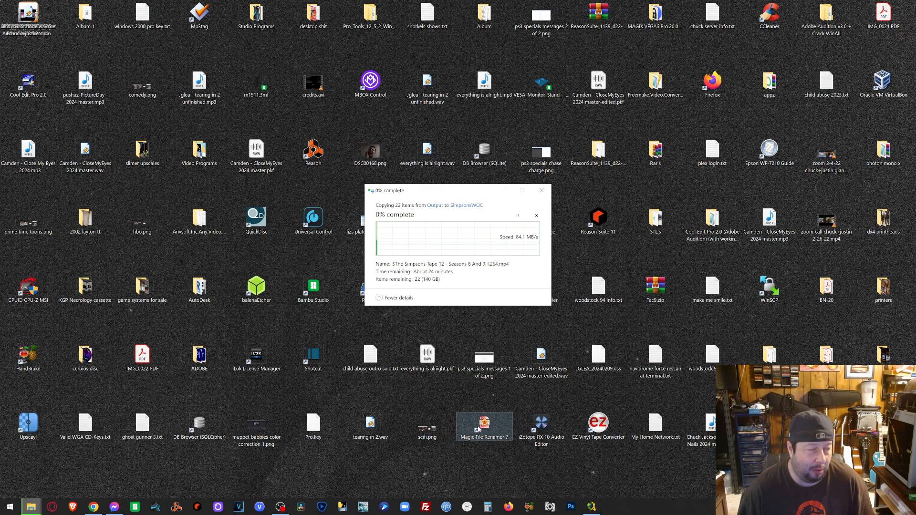
left_click(478, 428)
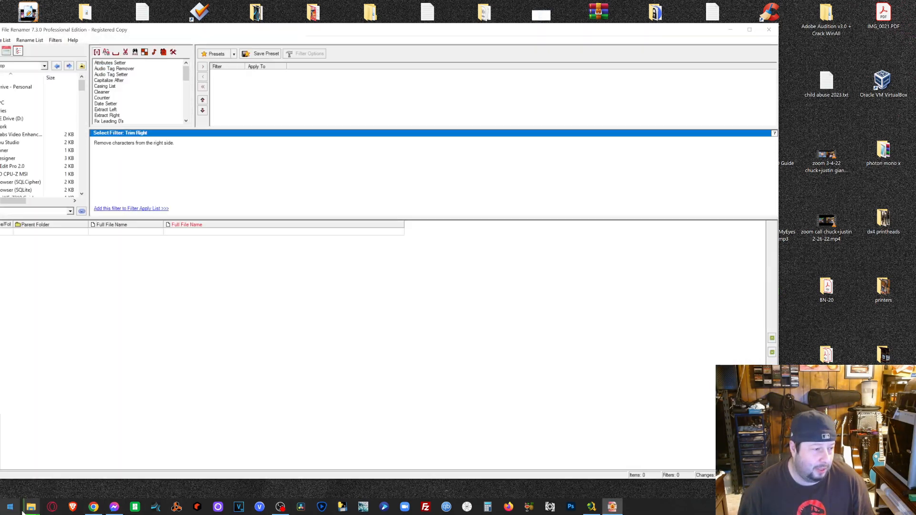
mouse_move(31, 506)
left_click(91, 465)
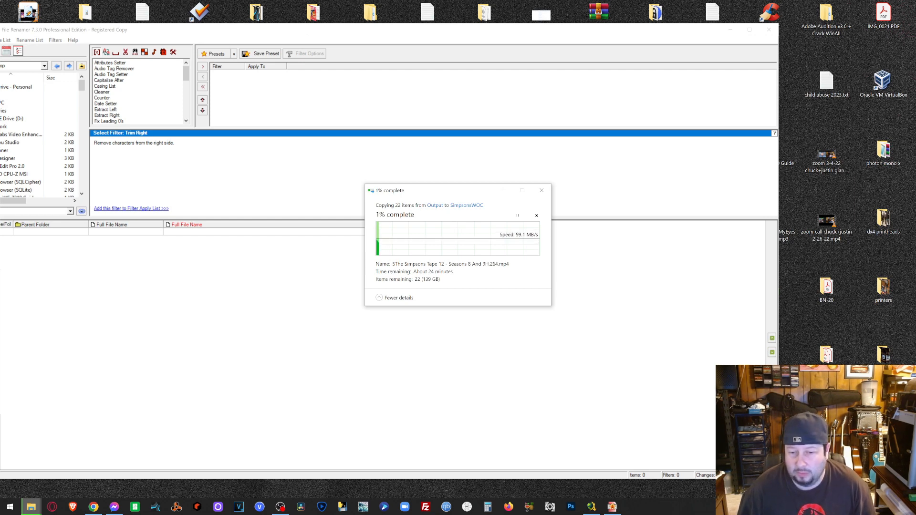
key("alt+Tab")
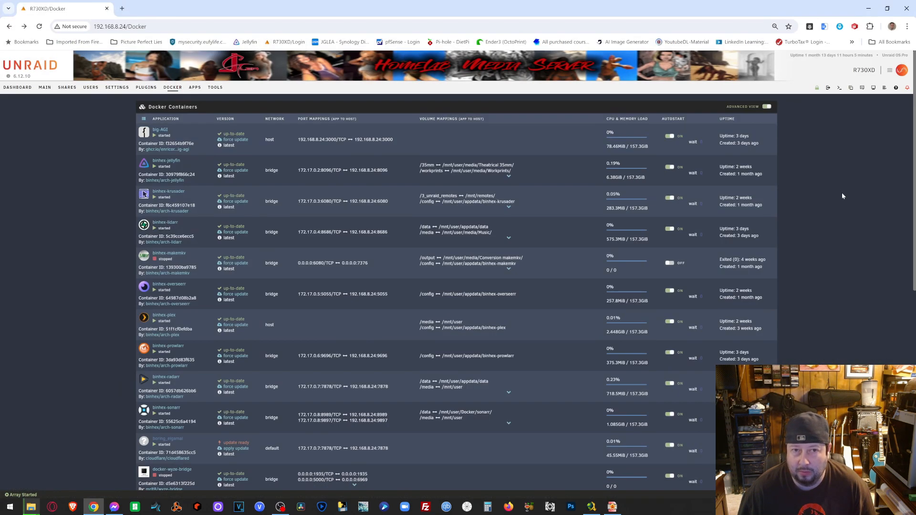
- Move a new browser tab into its own window and watch the copy reach 100%
left_click(122, 8)
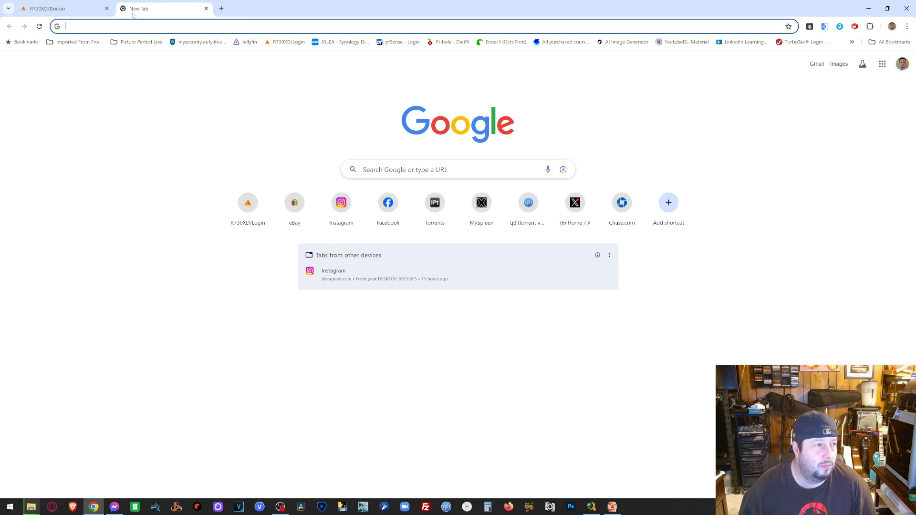
left_click_drag(623, 13, 913, 57)
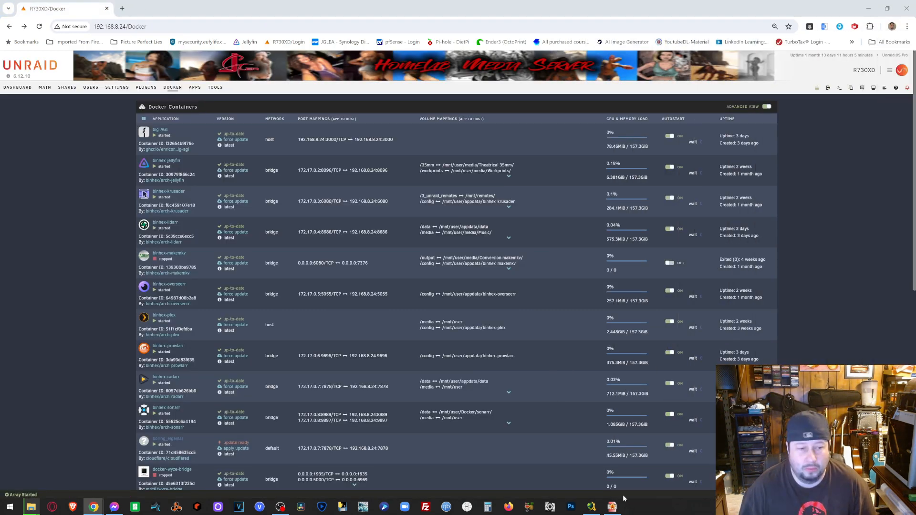
mouse_move(38, 511)
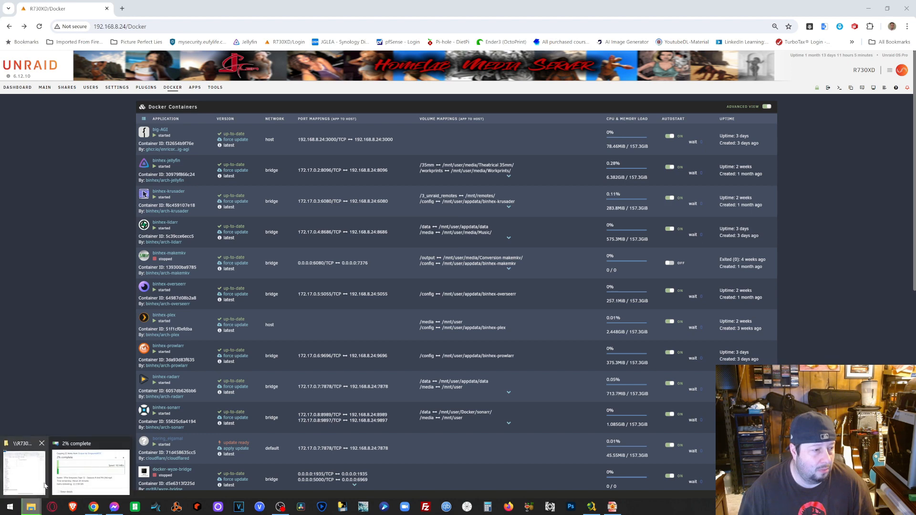
left_click(71, 479)
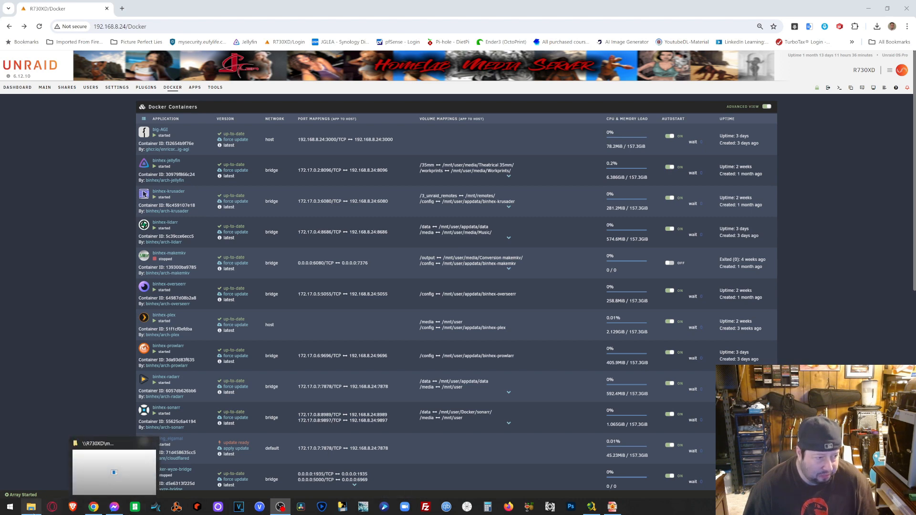
- Bring back the SimpsonsWOC window, clear the selection, and go up to ersatztv
left_click(31, 506)
left_click(282, 383)
key("BackSpace")
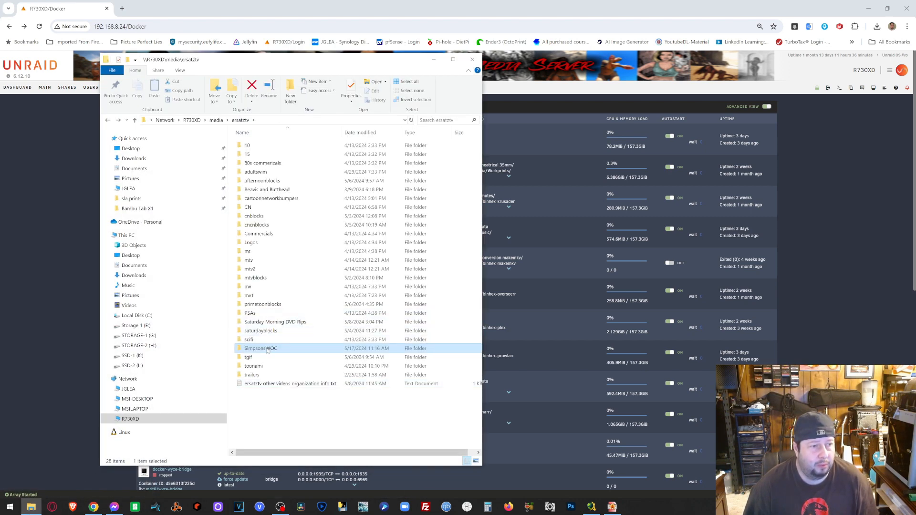
- Cancel a rename of SimpsonsWOC, then minimize Explorer to show Unraid's Docker list
right_click(267, 349)
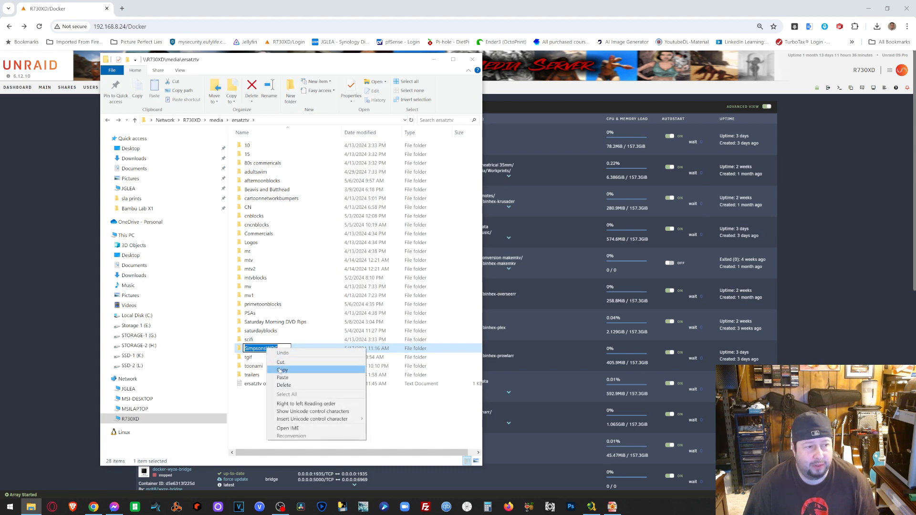
left_click(279, 370)
left_click(280, 371)
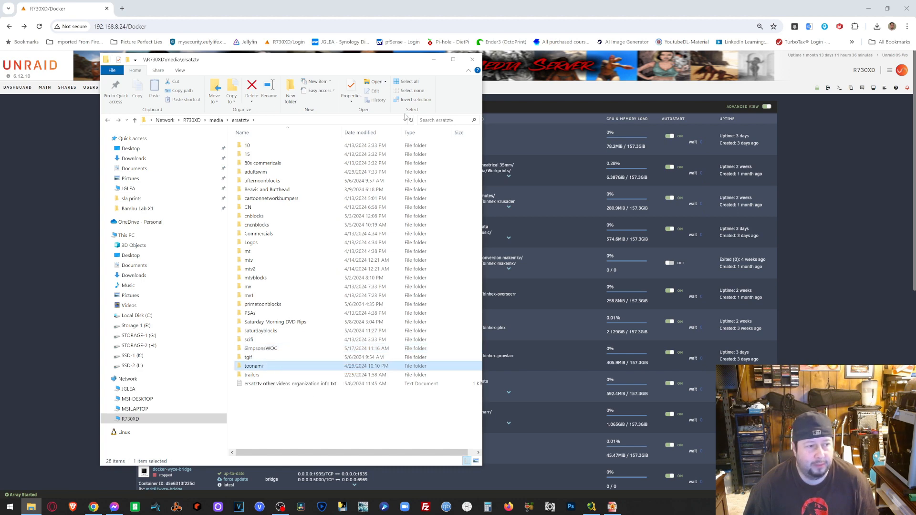
left_click(433, 59)
scroll(125, 357, "down", 5)
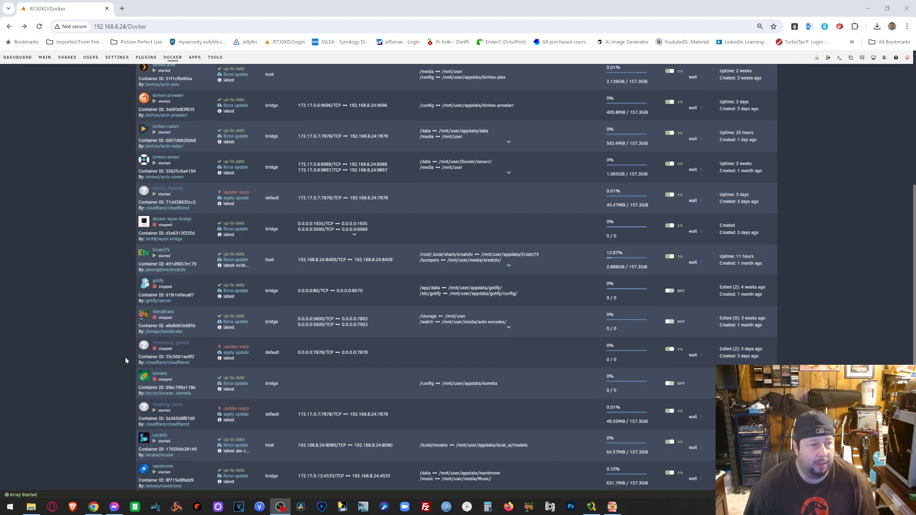
- Launch the ErsatzTV WebUI from its container menu, then bring File Renamer forward
left_click(147, 253)
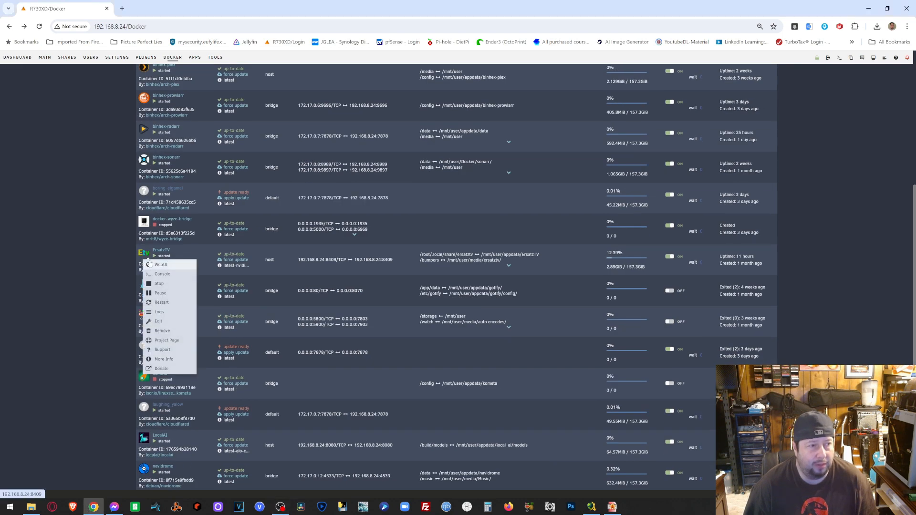
left_click(149, 263)
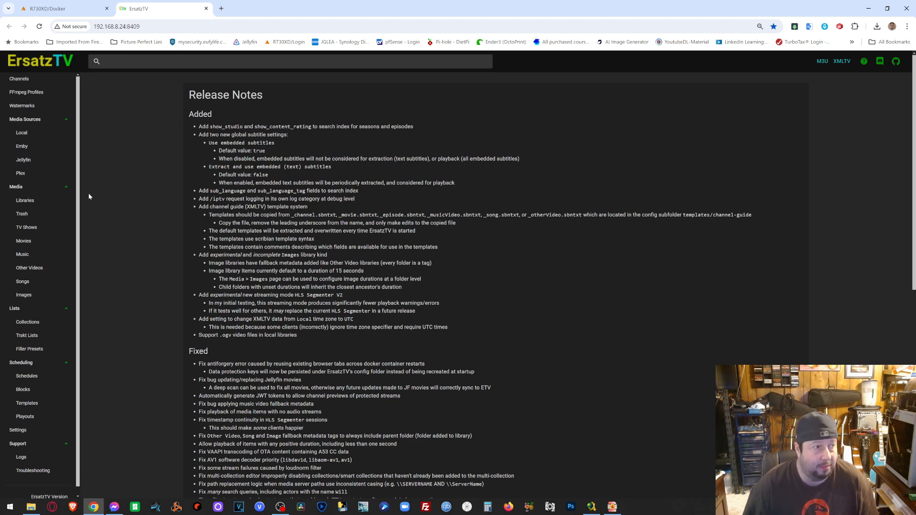
left_click(612, 506)
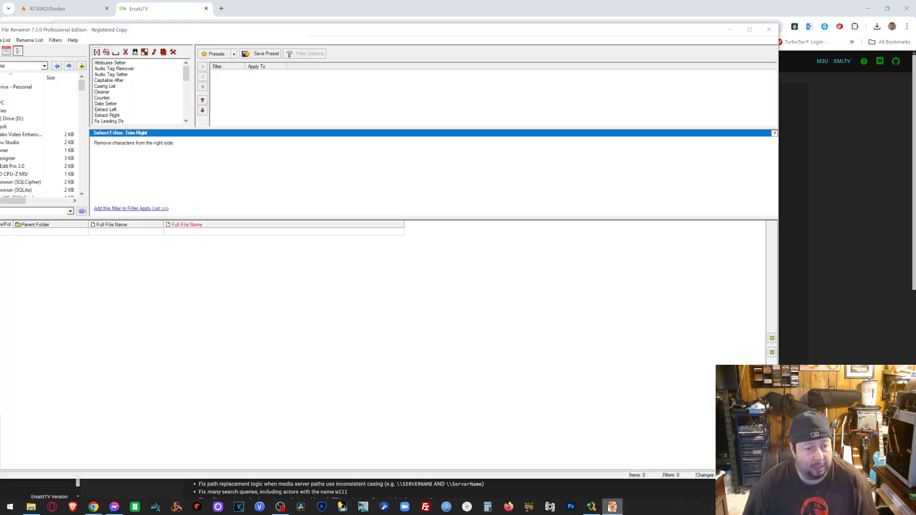
- Review the other videos organization notes file, then select all 22 SimpsonsWOC episodes
left_click(31, 506)
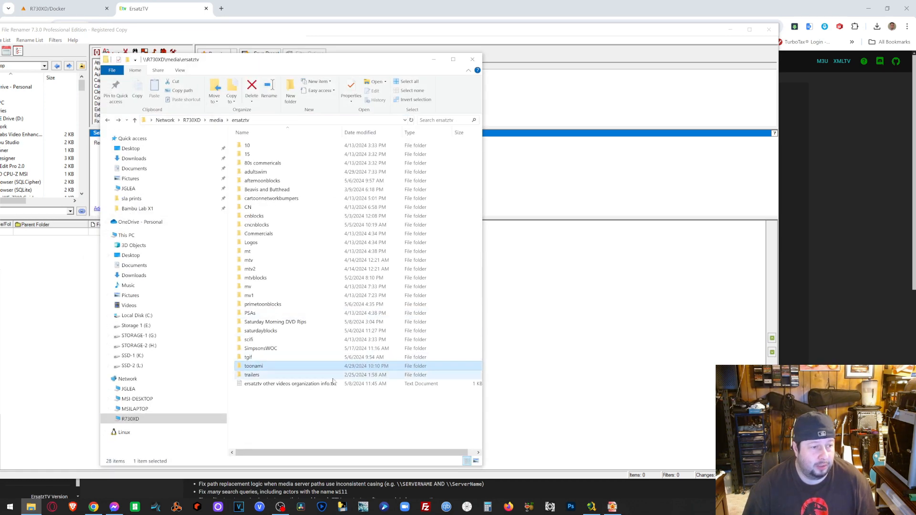
double_click(290, 383)
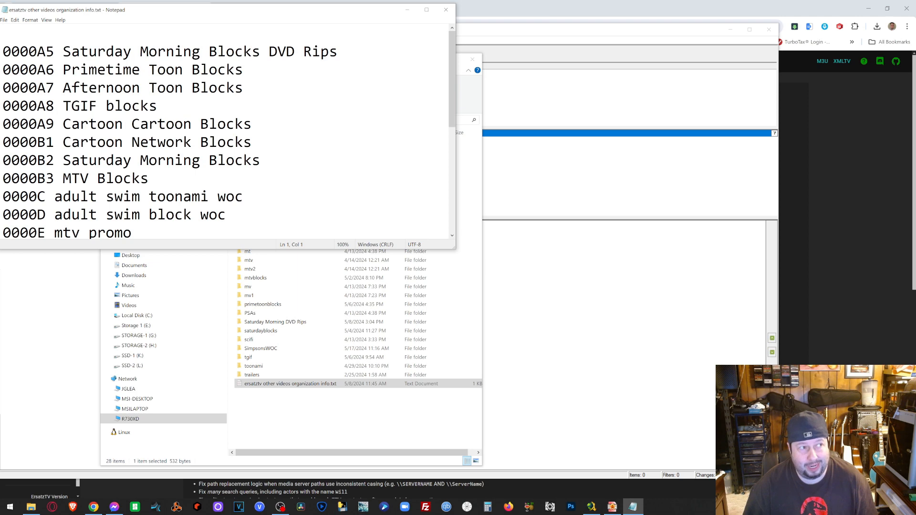
left_click(445, 9)
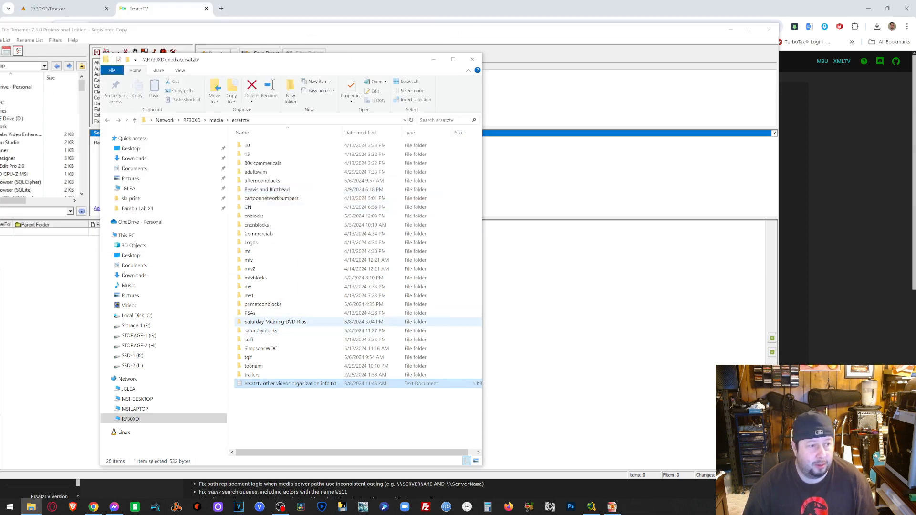
double_click(261, 349)
left_click_drag(293, 301, 252, 138)
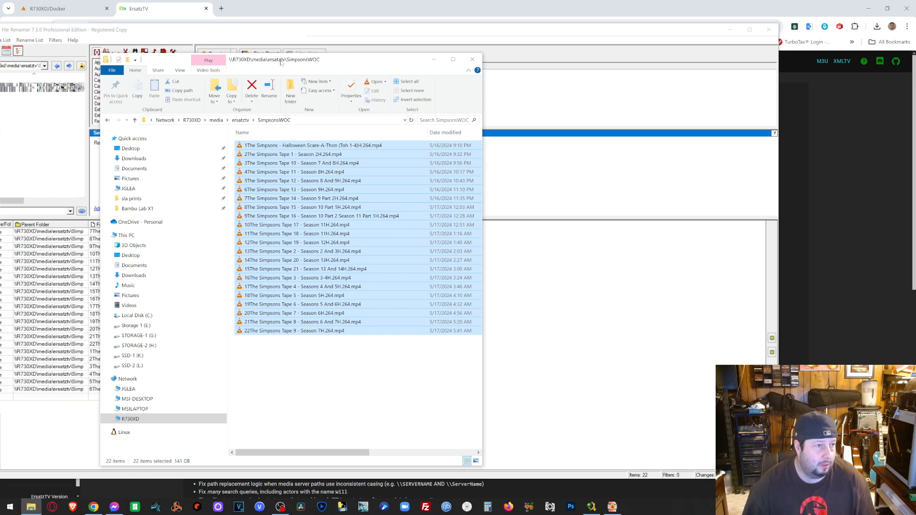
left_click_drag(282, 61, 478, 68)
- Choose the Inserter filter in Magic File Renamer, then close the renamer
left_click(214, 158)
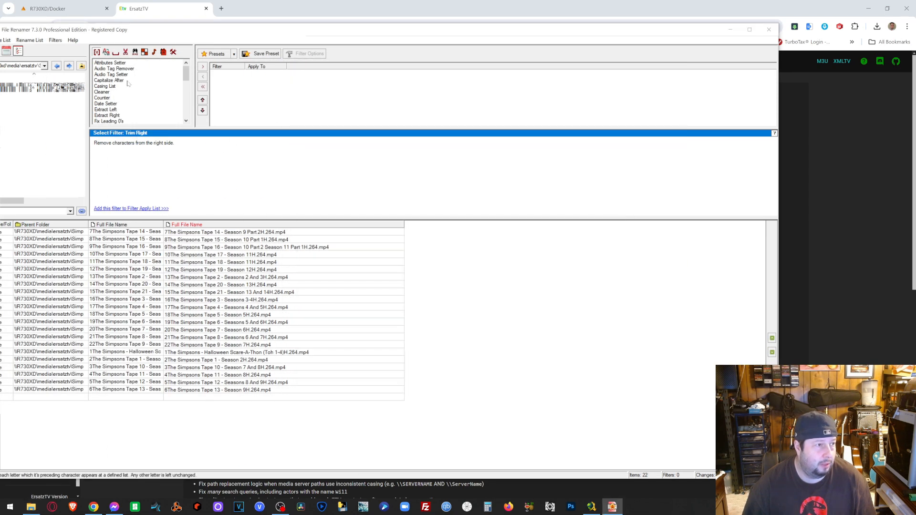
left_click(186, 91)
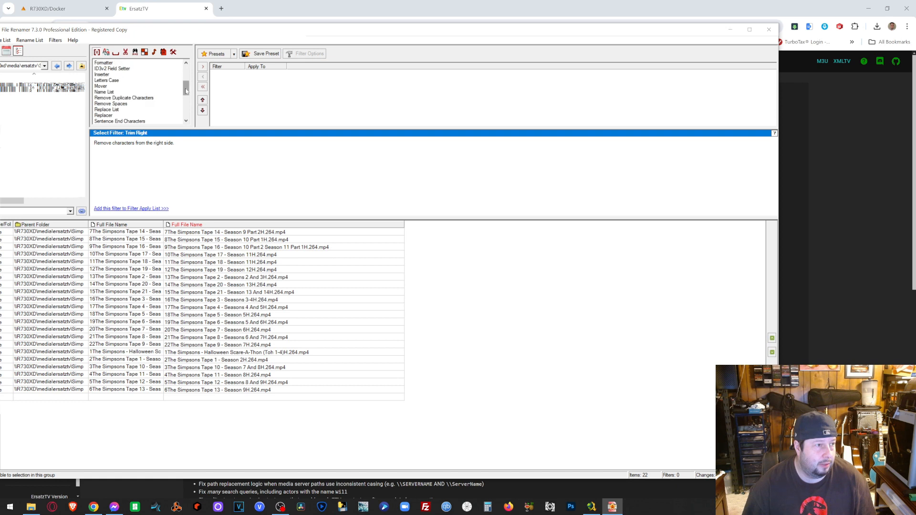
left_click_drag(186, 90, 186, 88)
left_click(104, 87)
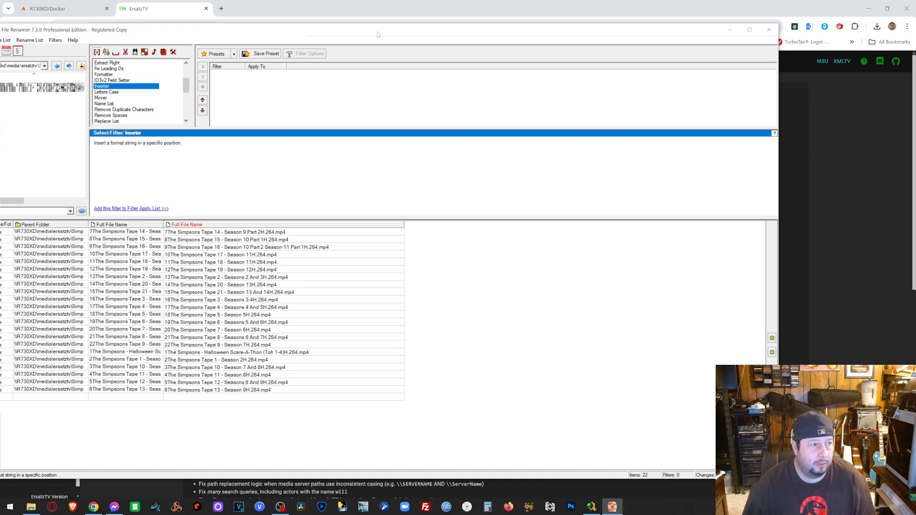
left_click_drag(351, 34, 406, 34)
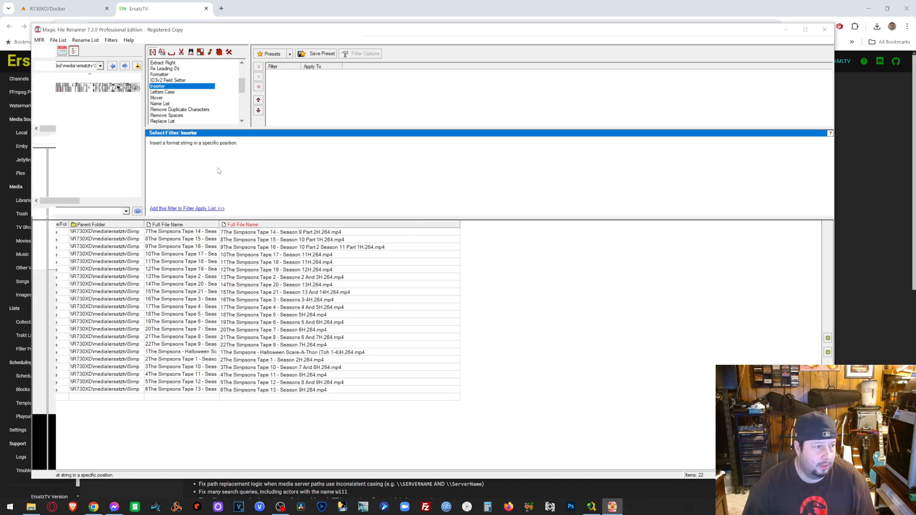
key("alt+F4")
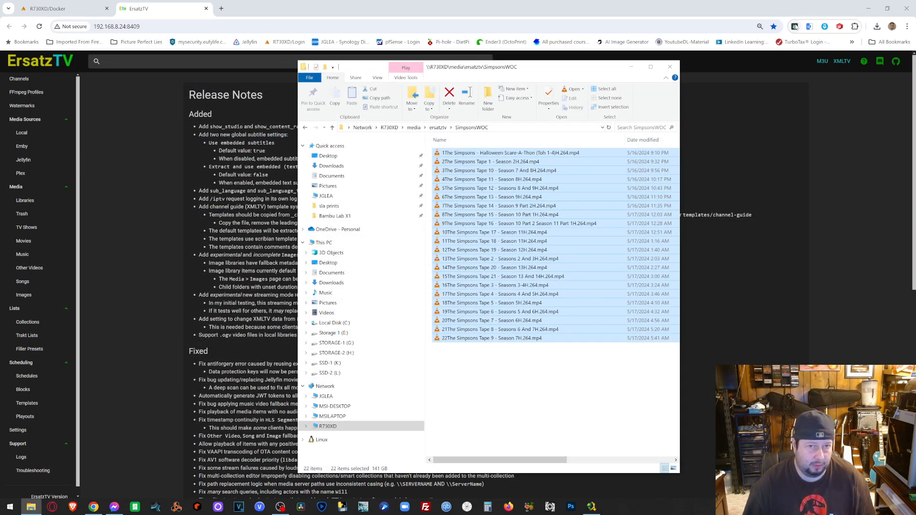
- Relaunch Magic File Renamer and drag the 22 selected SimpsonsWOC episodes into its list
left_click(856, 11)
left_click(868, 8)
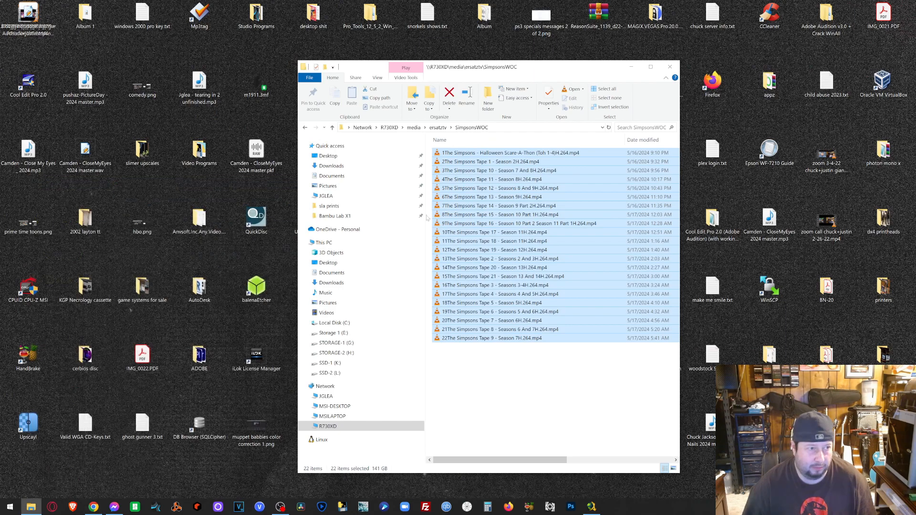
left_click(630, 67)
double_click(484, 423)
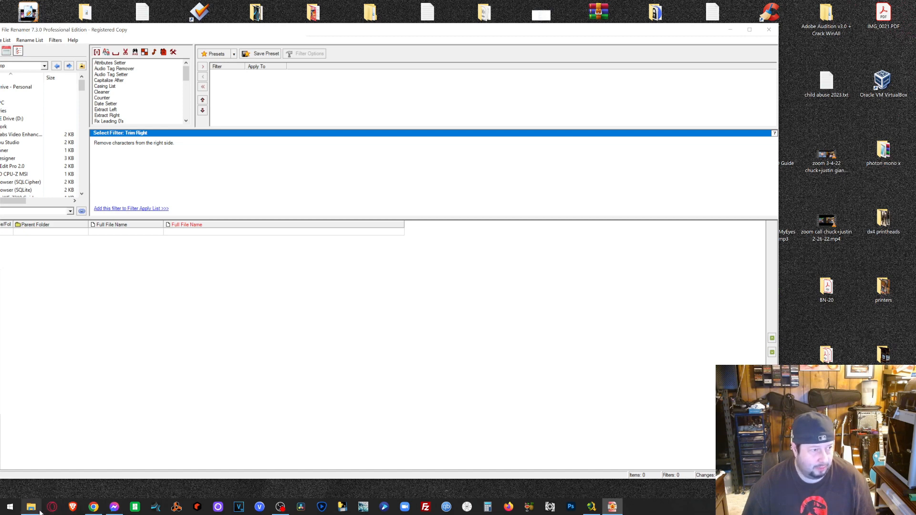
left_click(31, 507)
left_click_drag(506, 214, 697, 48)
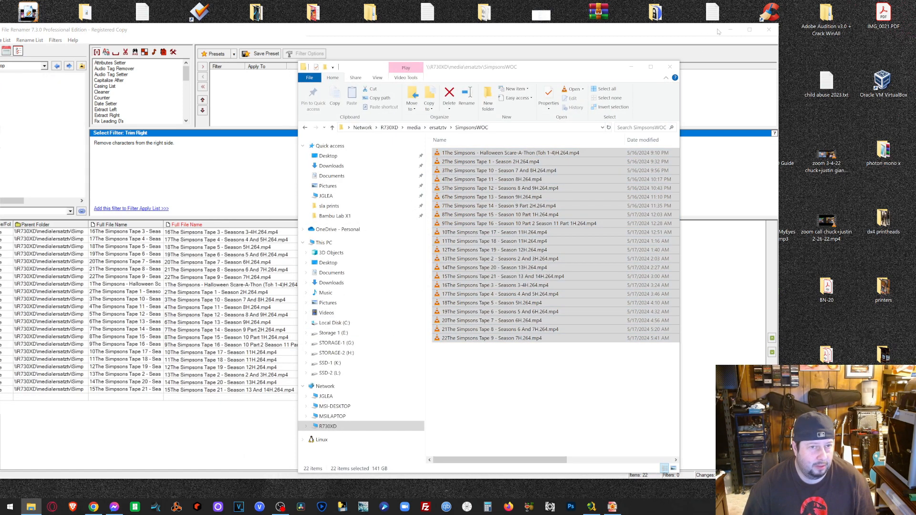
left_click(749, 32)
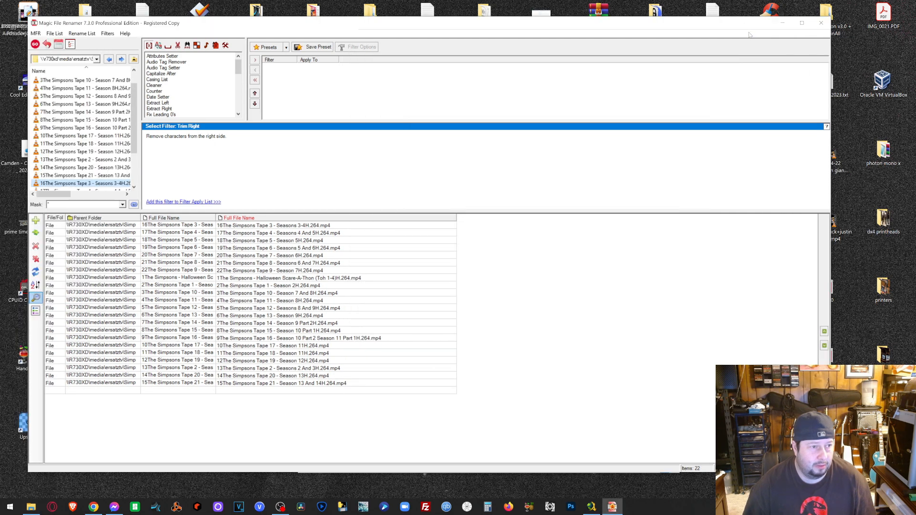
- Add the Inserter filter to insert '0000A4 - ' at position 1 from the beginning
left_click(165, 90)
scroll(164, 93, "down", 2)
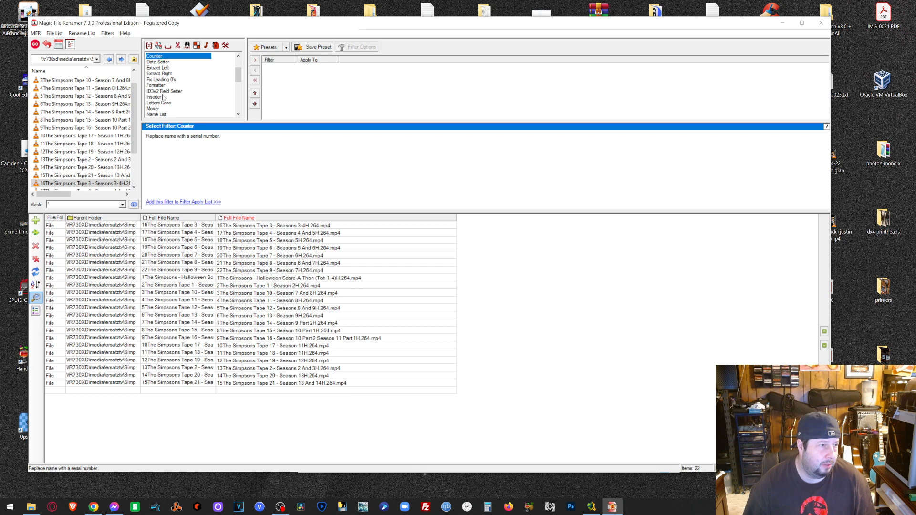
double_click(158, 98)
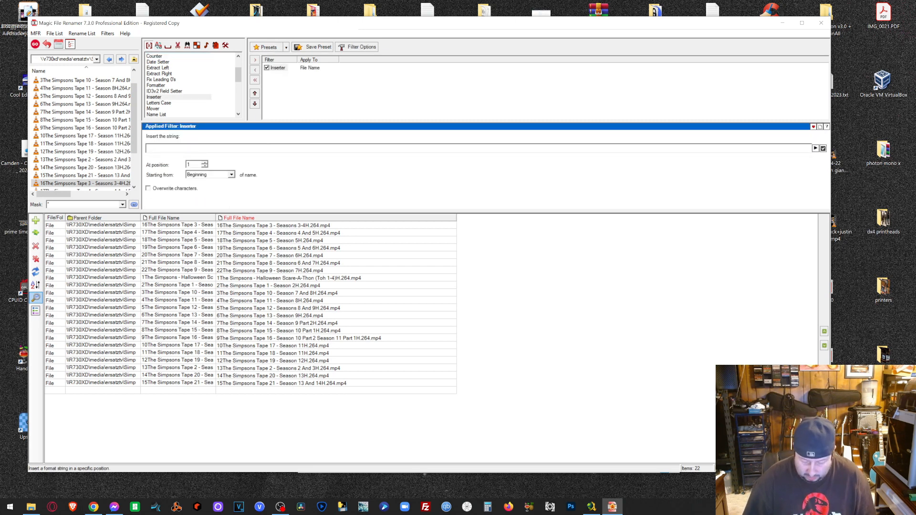
type("0000")
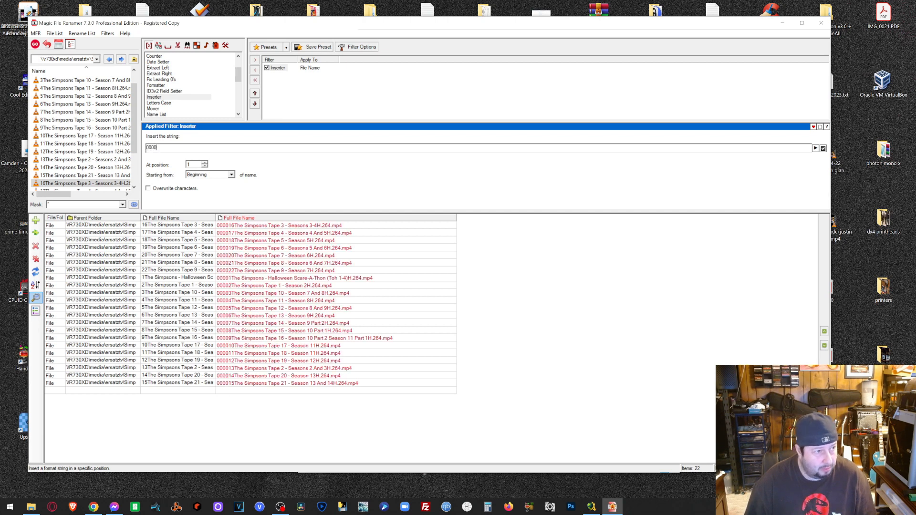
type("A4 -")
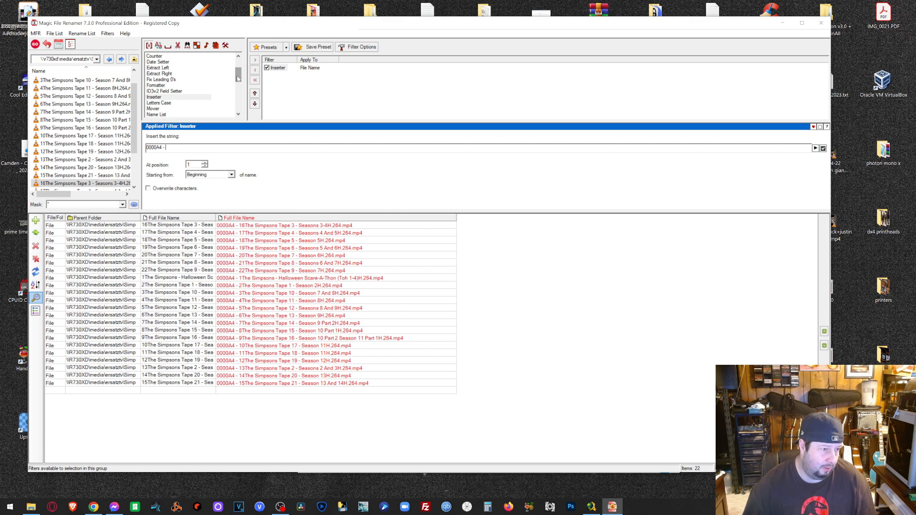
left_click(270, 73)
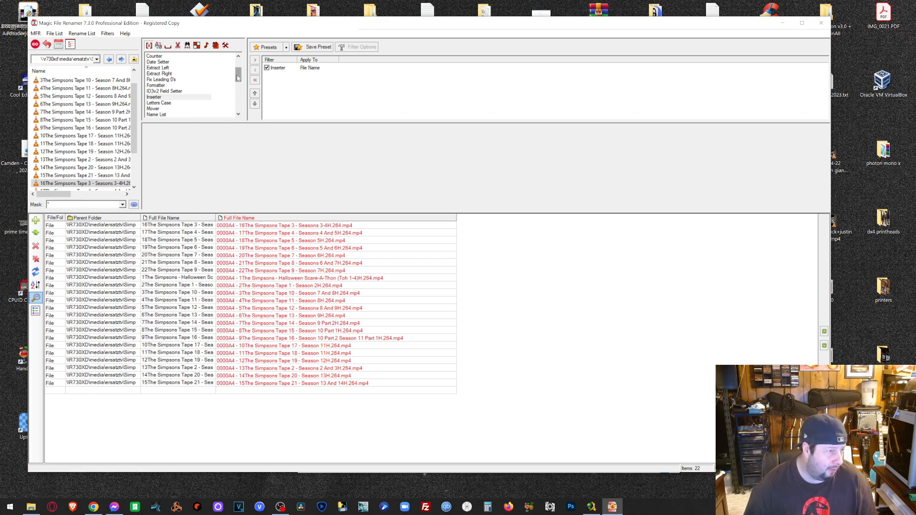
- Add the Trim Left filter and turn off the Inserter filter
scroll(210, 100, "down", 1)
scroll(210, 105, "down", 1)
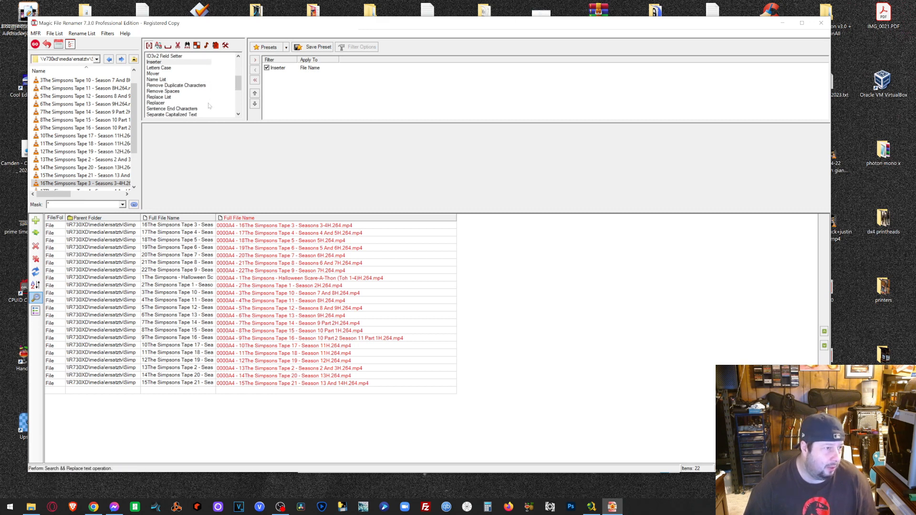
scroll(176, 100, "down", 1)
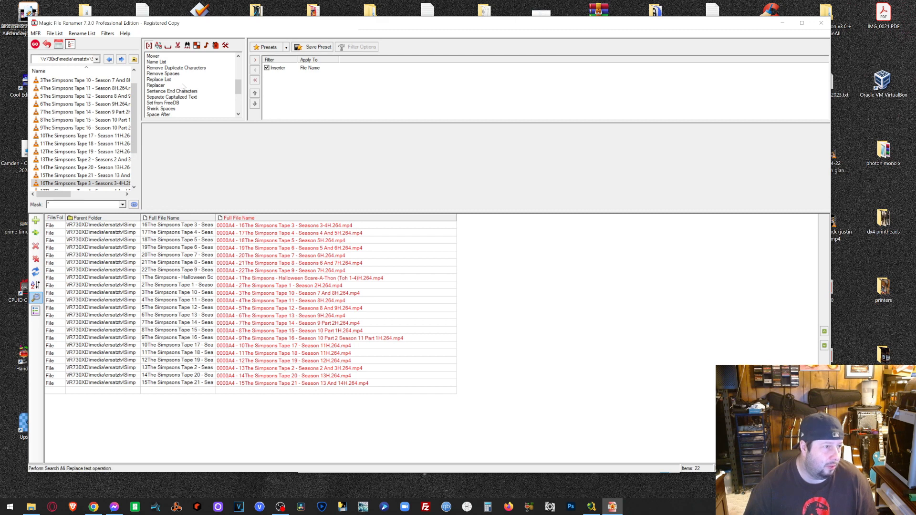
scroll(183, 86, "down", 4)
double_click(164, 91)
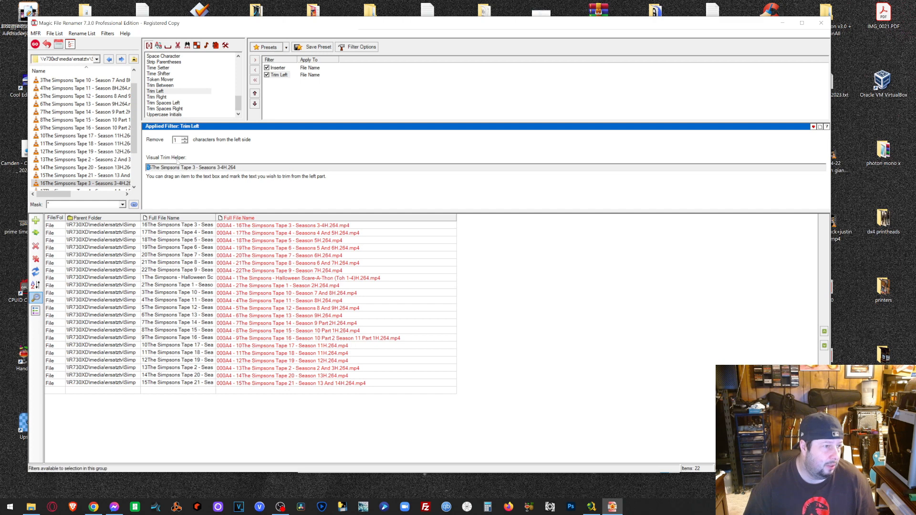
left_click(184, 138)
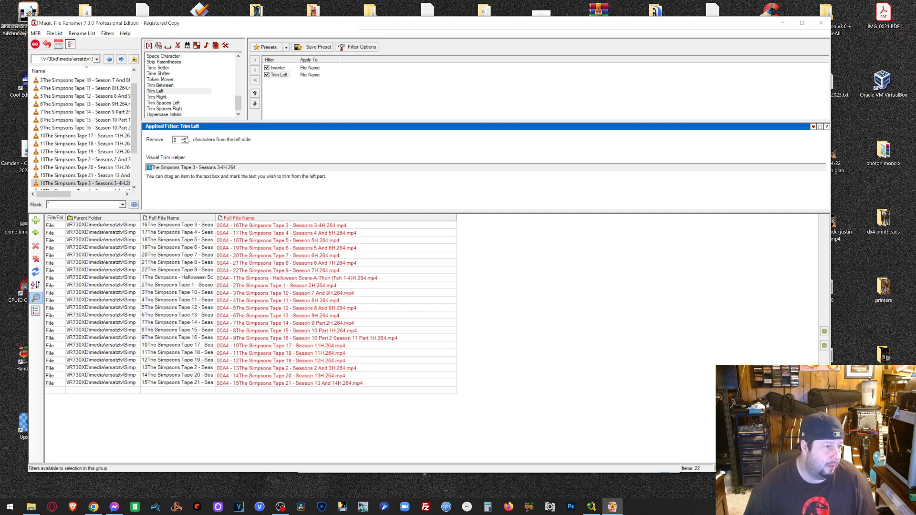
left_click(184, 139)
double_click(185, 139)
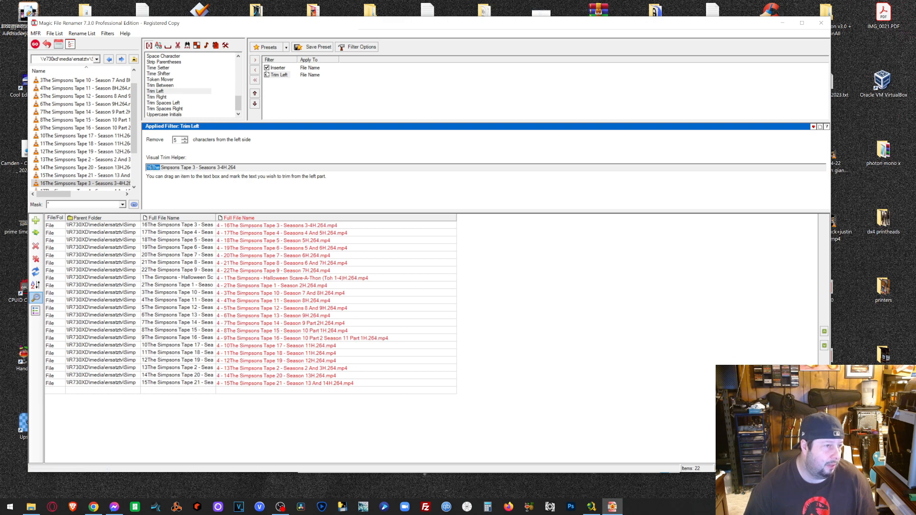
left_click(267, 68)
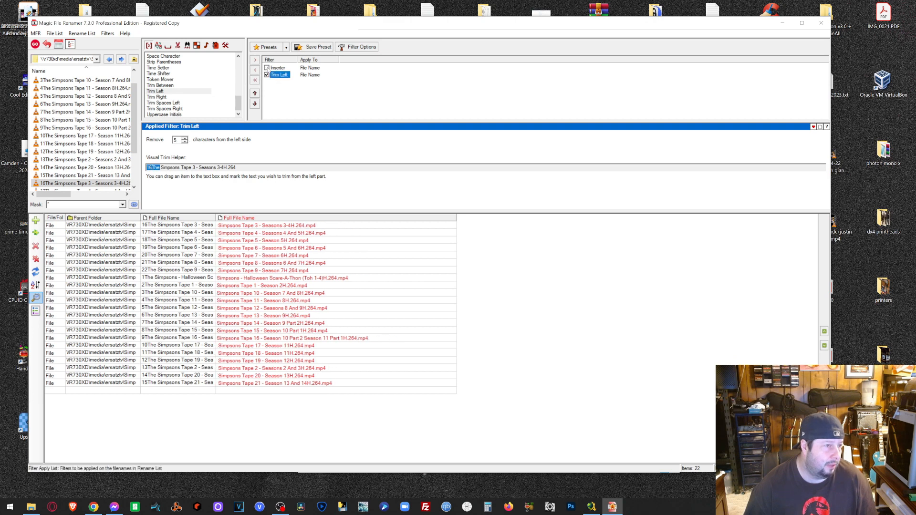
- Set Trim Left to remove one character and rename the 22 files
double_click(185, 142)
left_click(186, 142)
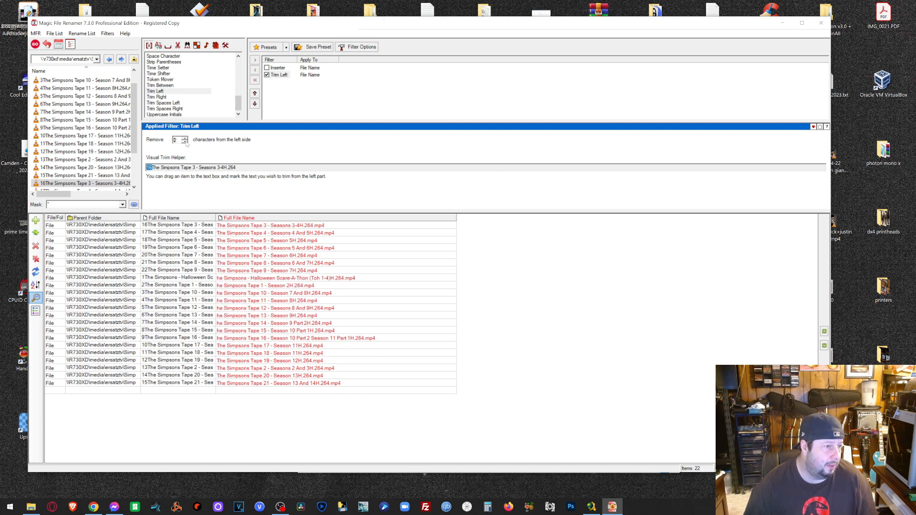
left_click(185, 141)
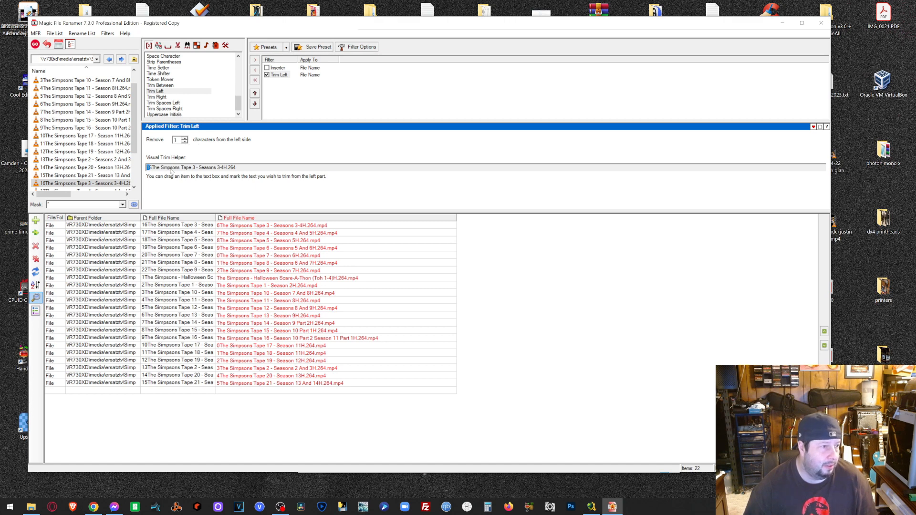
left_click(35, 44)
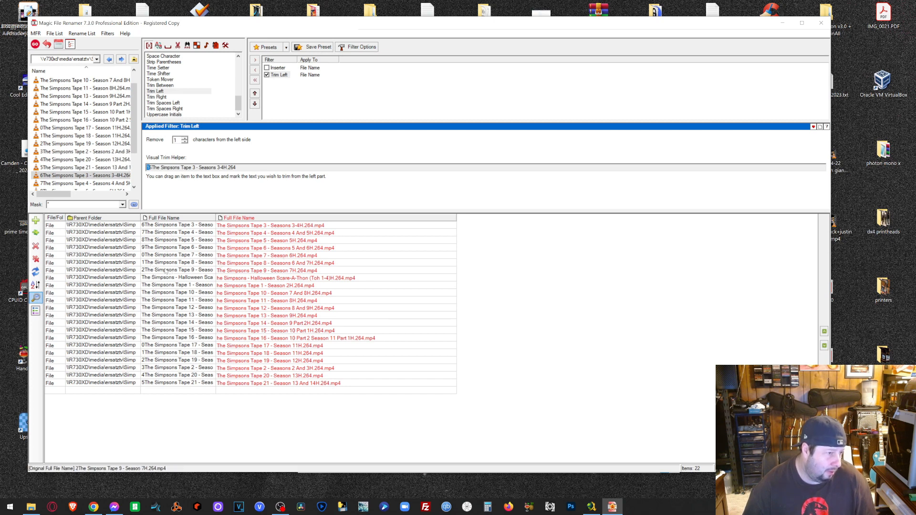
- Apply the trim to the Tape 3 through Tape 9 files
left_click(171, 270)
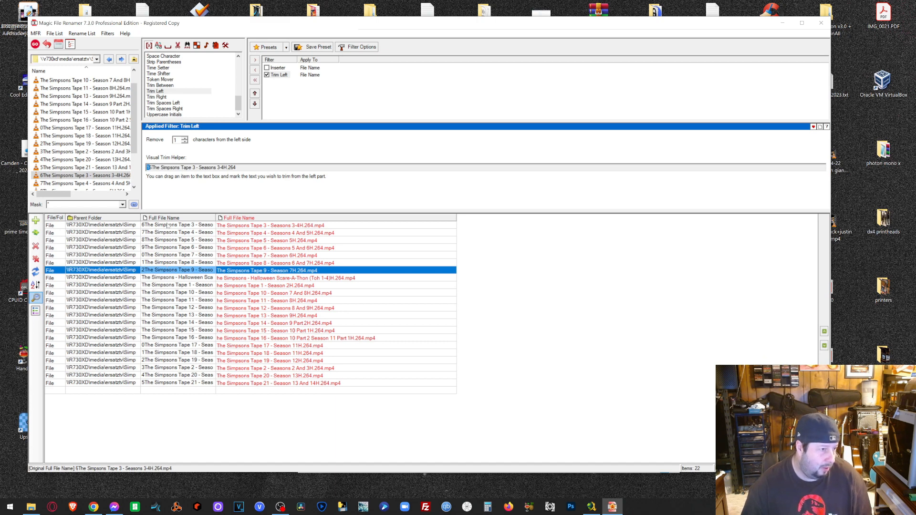
left_click(167, 226, "shift")
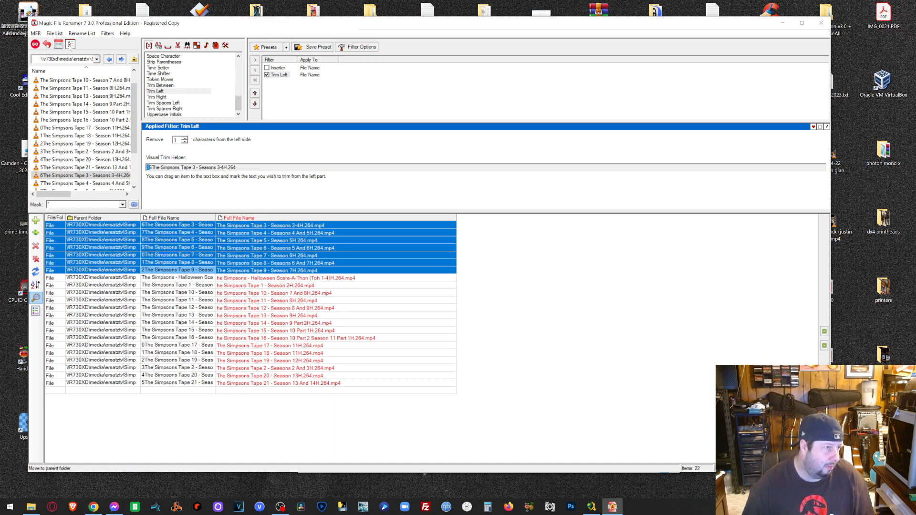
left_click(38, 46)
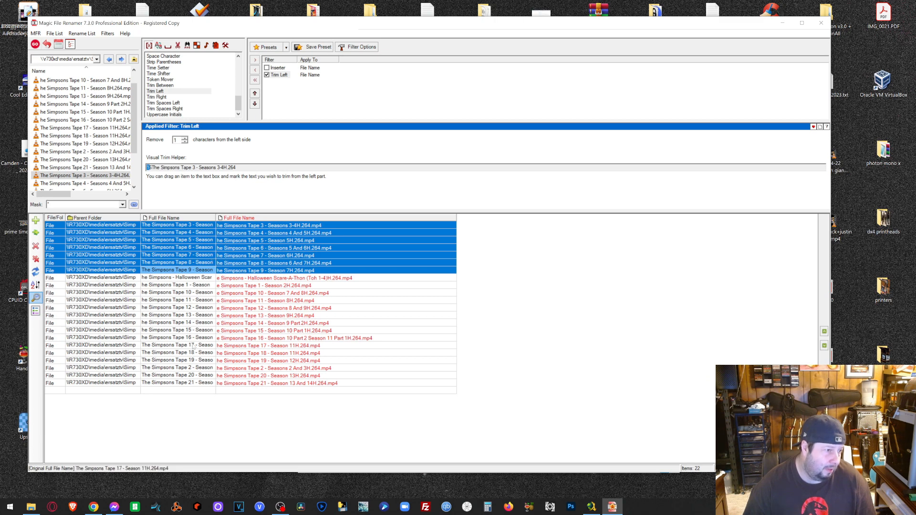
- Undo the last rename, acknowledge the message, and clear the rename list
left_click(170, 330)
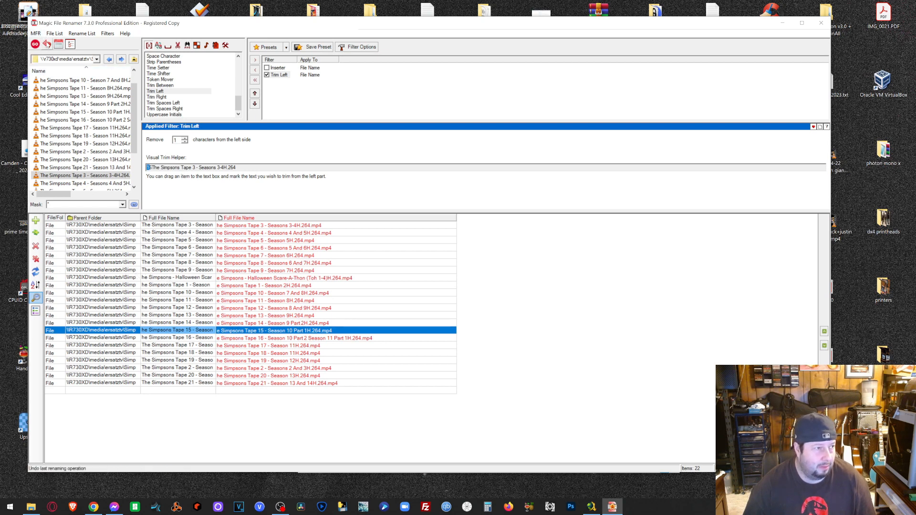
left_click(47, 44)
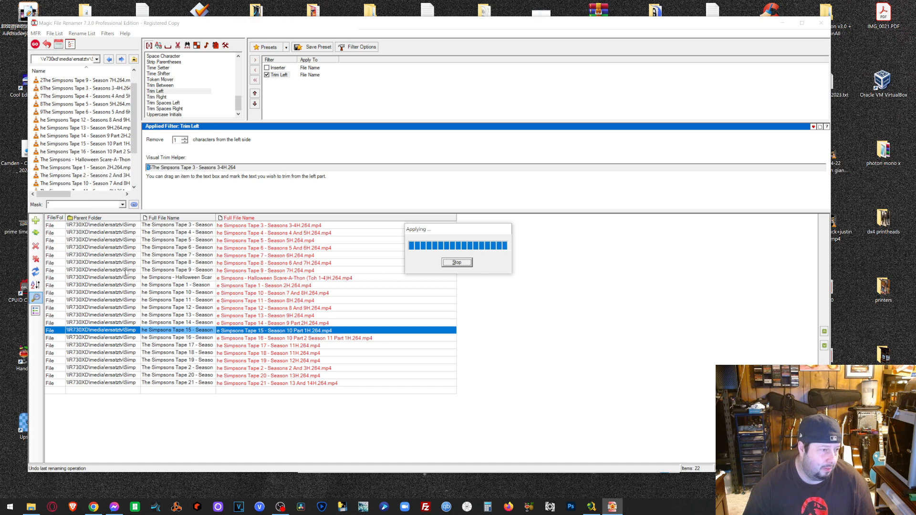
left_click(486, 281)
left_click(40, 259)
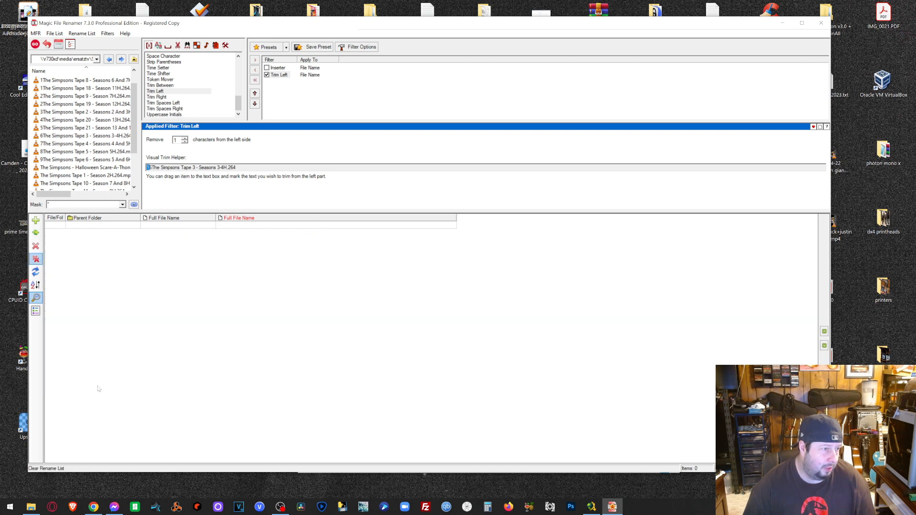
- Drag the files still starting with digits into the rename list and apply the trim
left_click(35, 509)
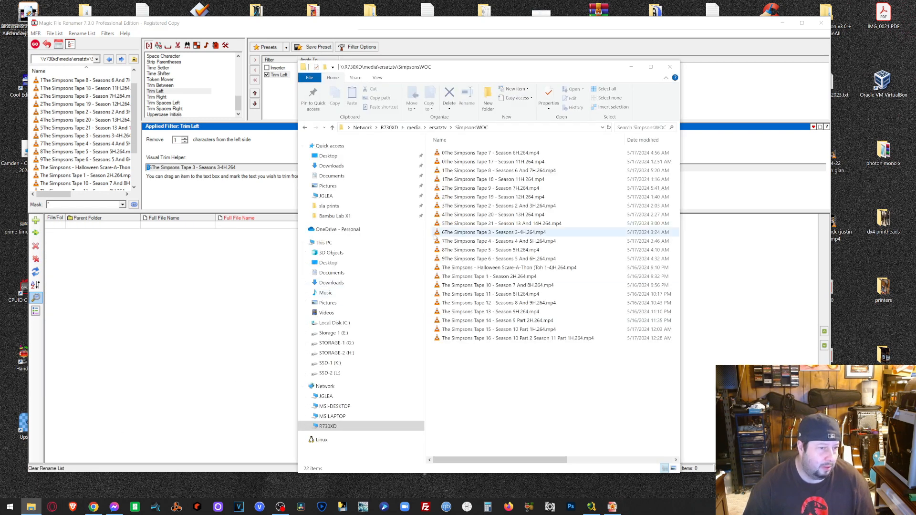
left_click_drag(431, 261, 480, 158)
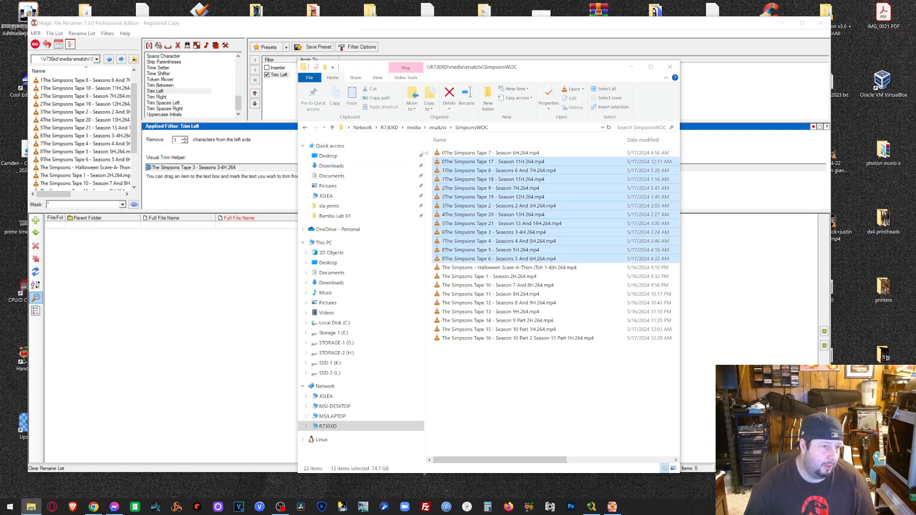
left_click_drag(426, 152, 477, 263)
left_click_drag(201, 334, 201, 334)
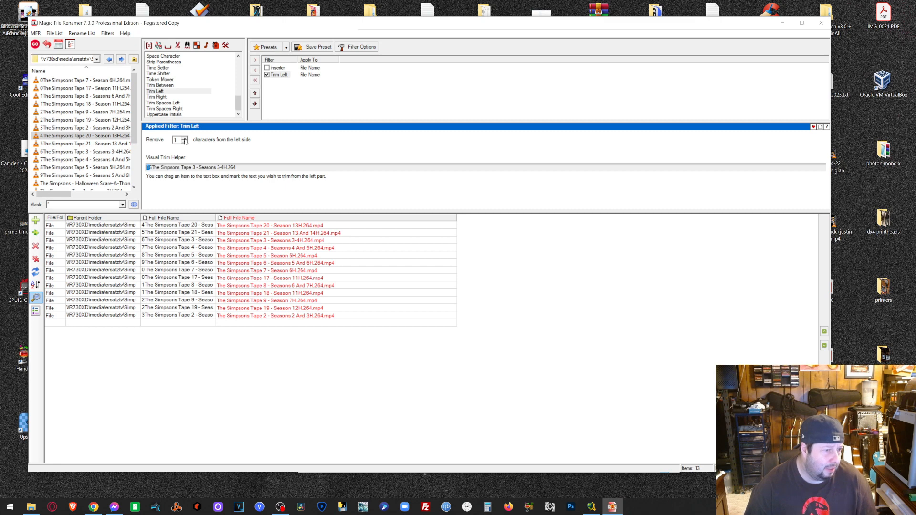
left_click(35, 45)
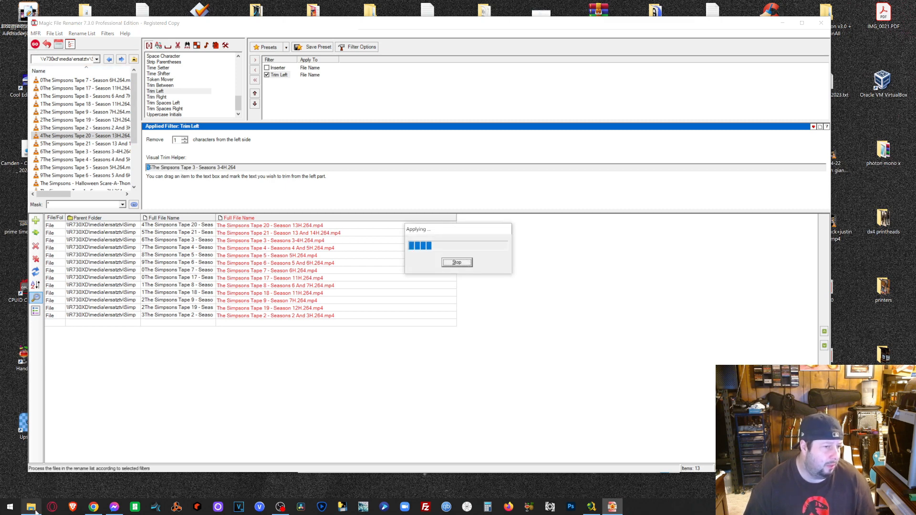
- Review the files dated 5/16/2024, then swap Trim Left off and Inserter on
left_click(36, 510)
left_click_drag(512, 380, 519, 268)
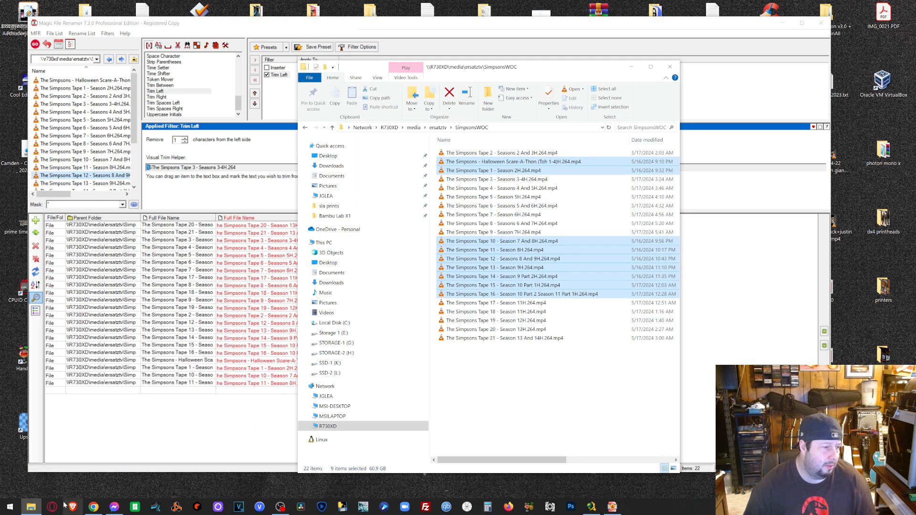
left_click(29, 508)
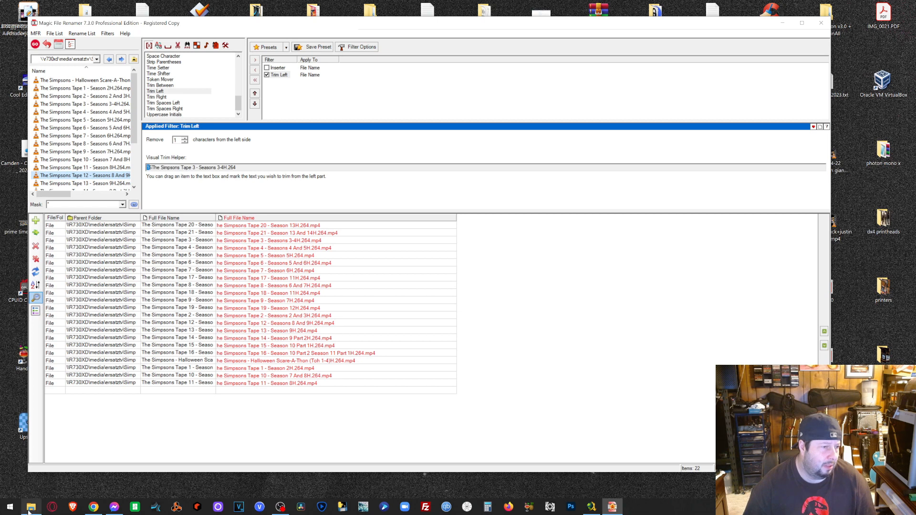
mouse_move(30, 509)
left_click(29, 508)
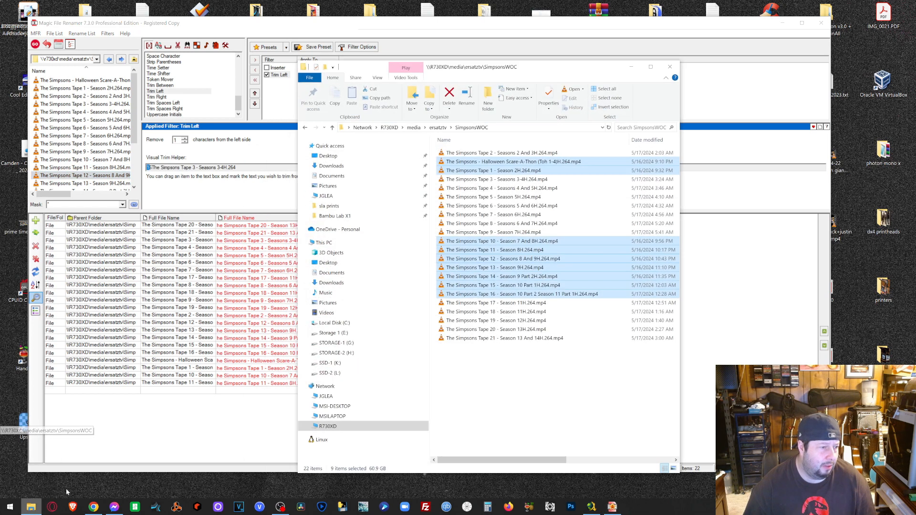
left_click(542, 363)
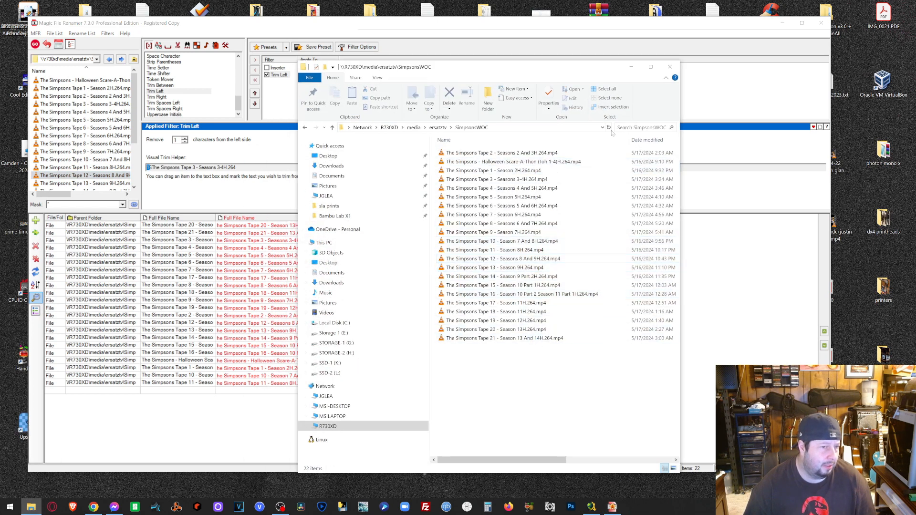
left_click(631, 67)
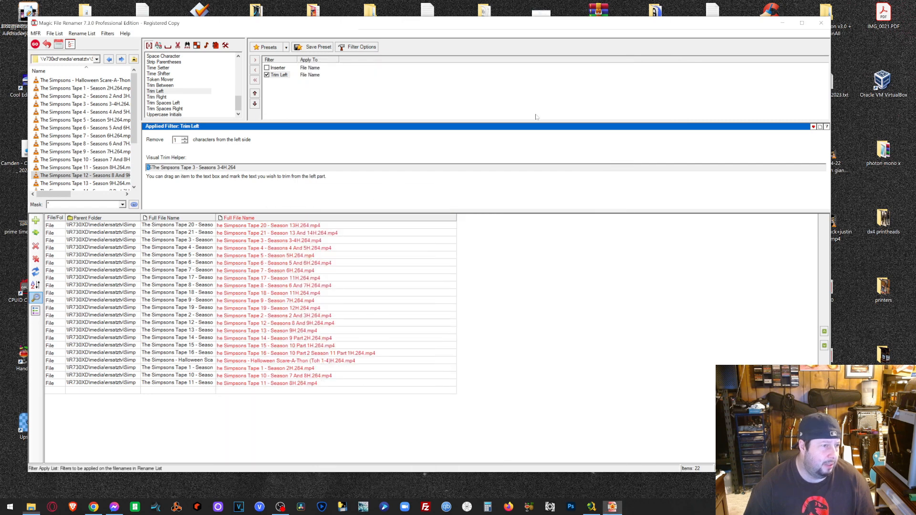
left_click(266, 75)
left_click(267, 67)
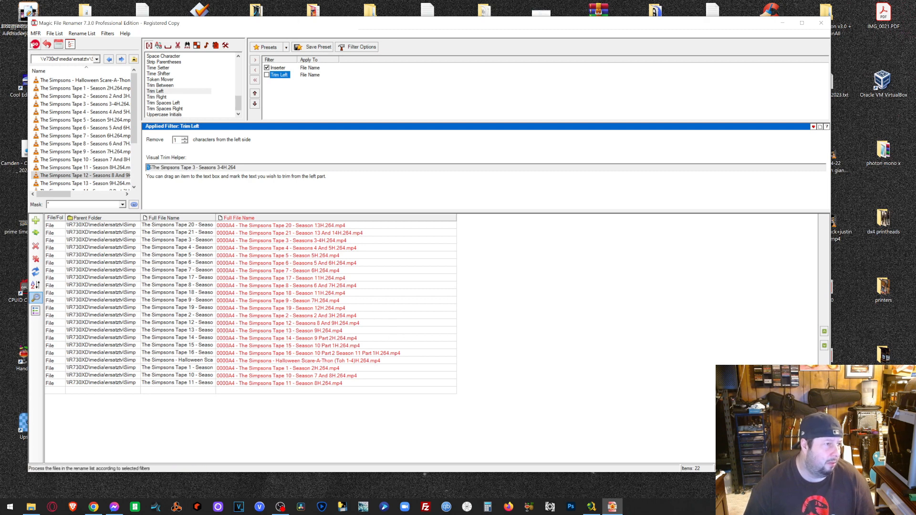
- Apply the '0000A4 - ' prefix, clear the list, close the renamer, and return to ErsatzTV
left_click(34, 45)
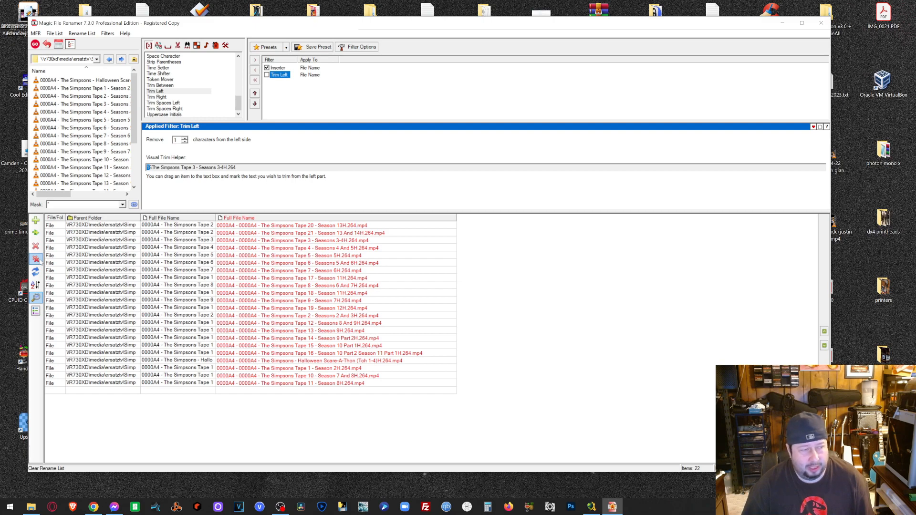
left_click(35, 259)
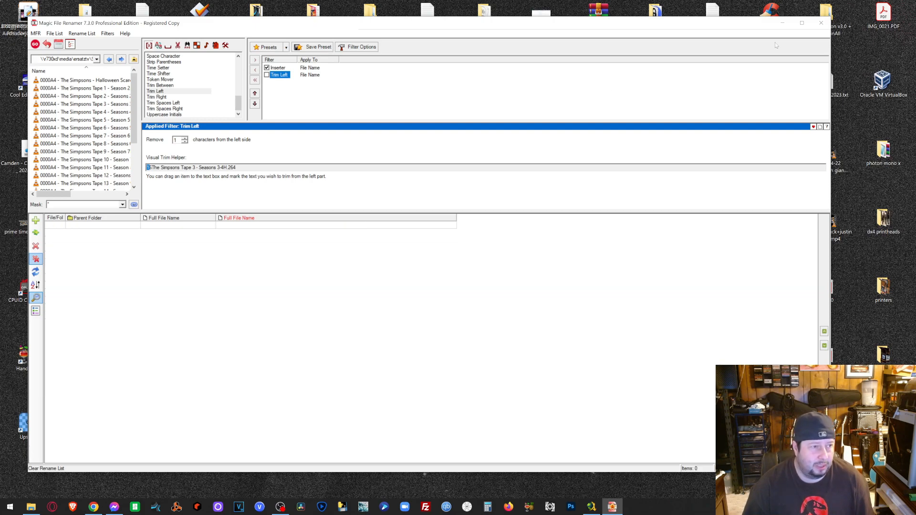
left_click(821, 23)
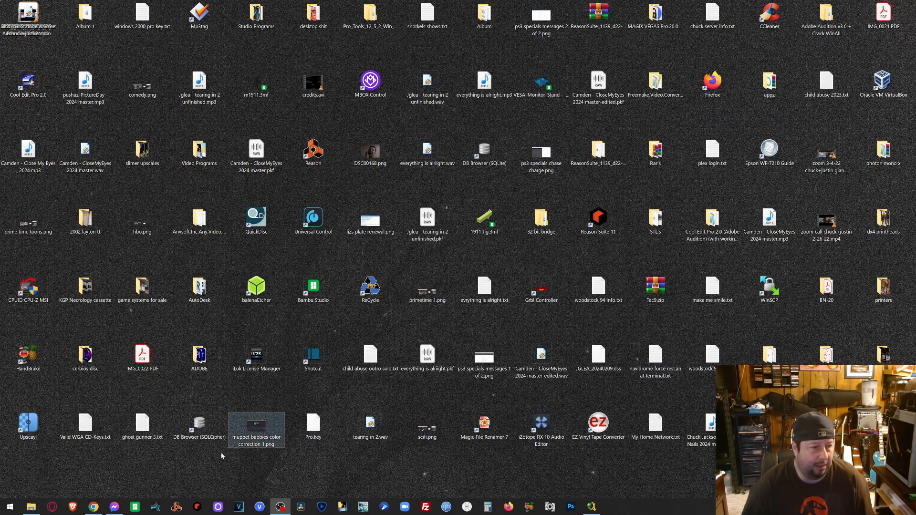
left_click(30, 507)
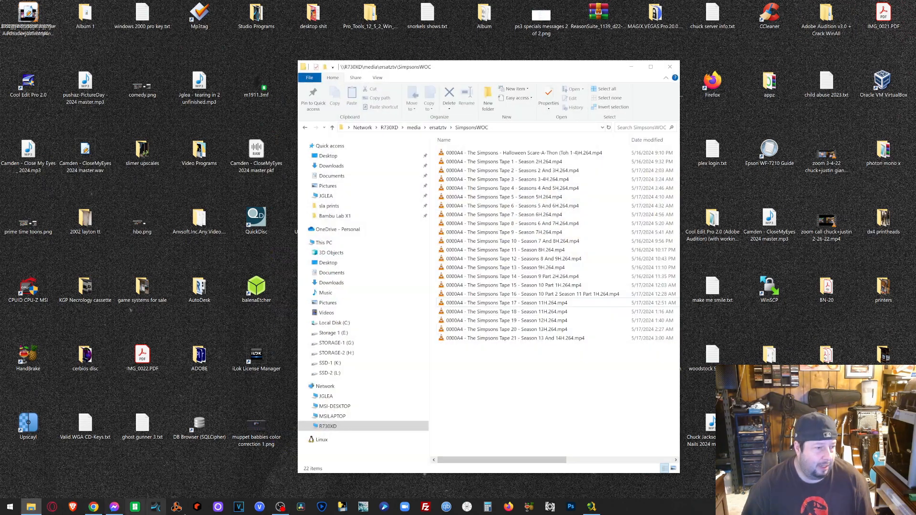
left_click(94, 507)
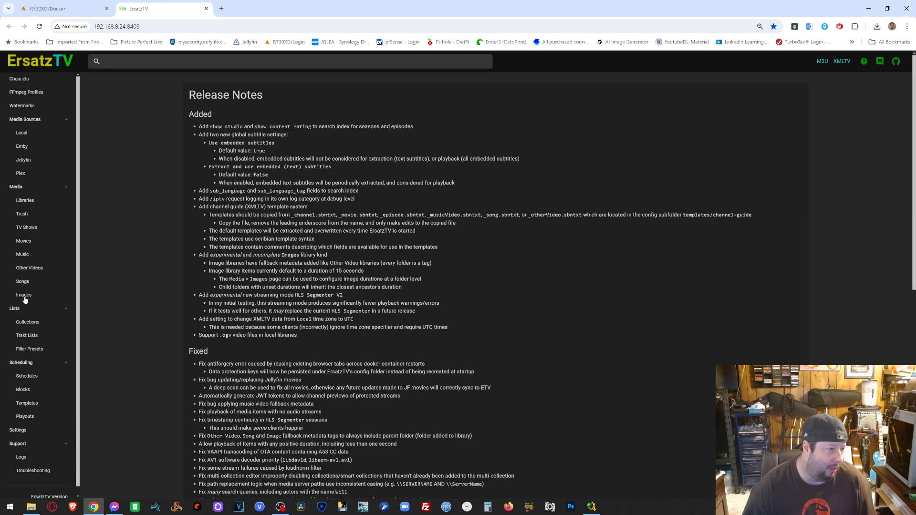
- Start adding a new library under Media Sources > Local
left_click(24, 201)
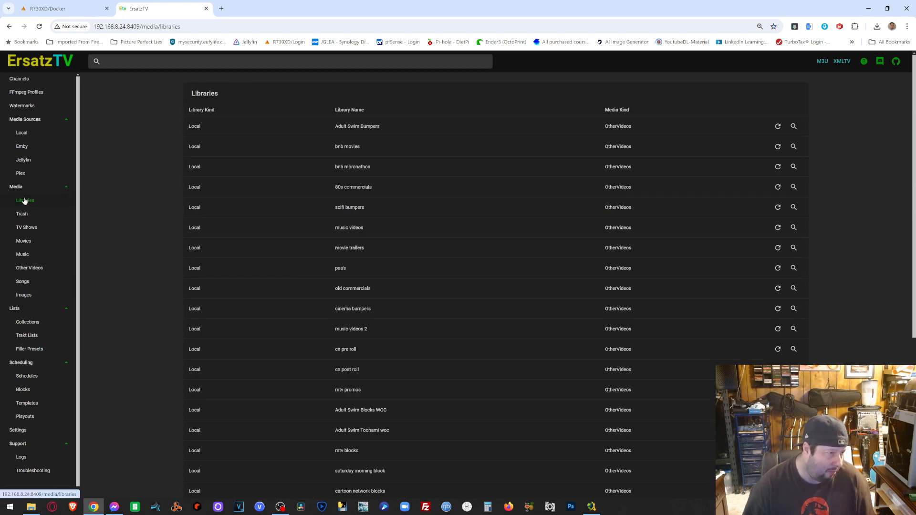
left_click(30, 135)
scroll(664, 372, "down", 3)
left_click(212, 492)
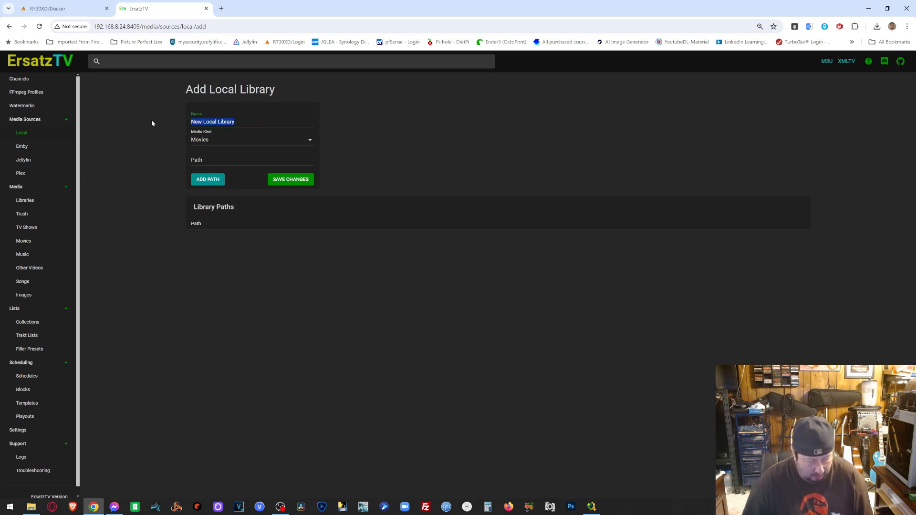
- Name it SimpsonsWOC, kind OtherVideos, add path /bumpers/SimpsonsWOC, then open a new tab
type("SimpsonsWOC")
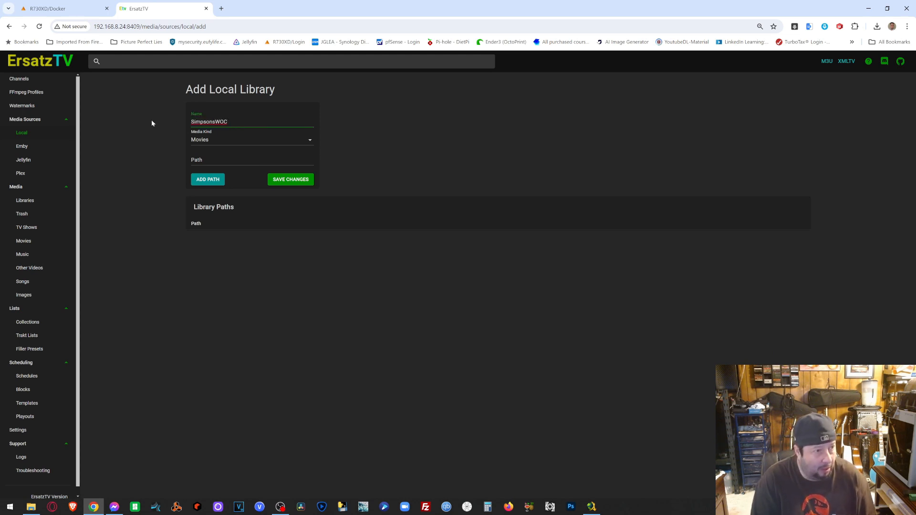
left_click(230, 139)
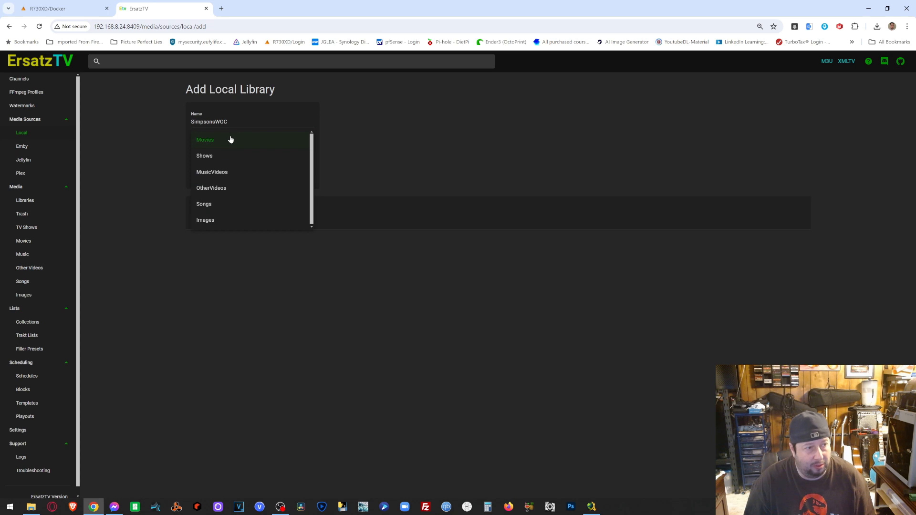
left_click(222, 189)
left_click(231, 162)
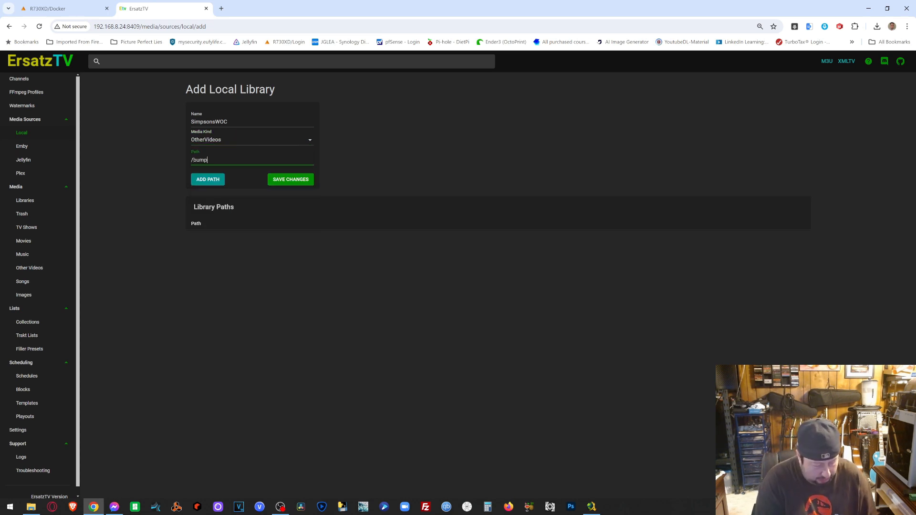
type("/bumpers/")
type("SimpsonsWOC")
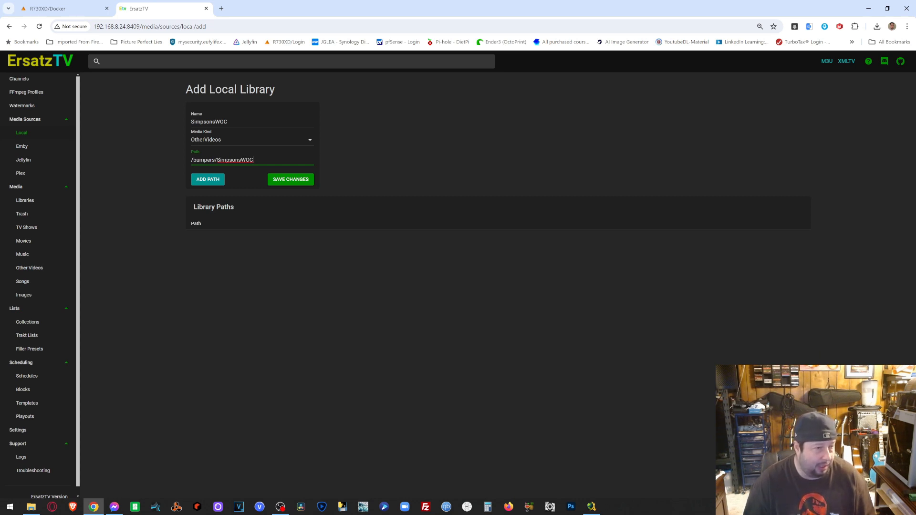
key("Tab")
left_click(208, 180)
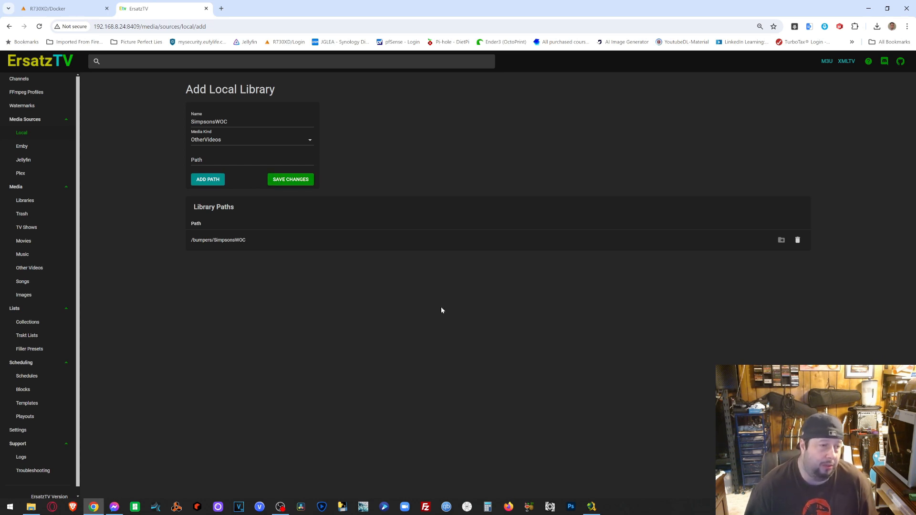
scroll(708, 425, "down", 5)
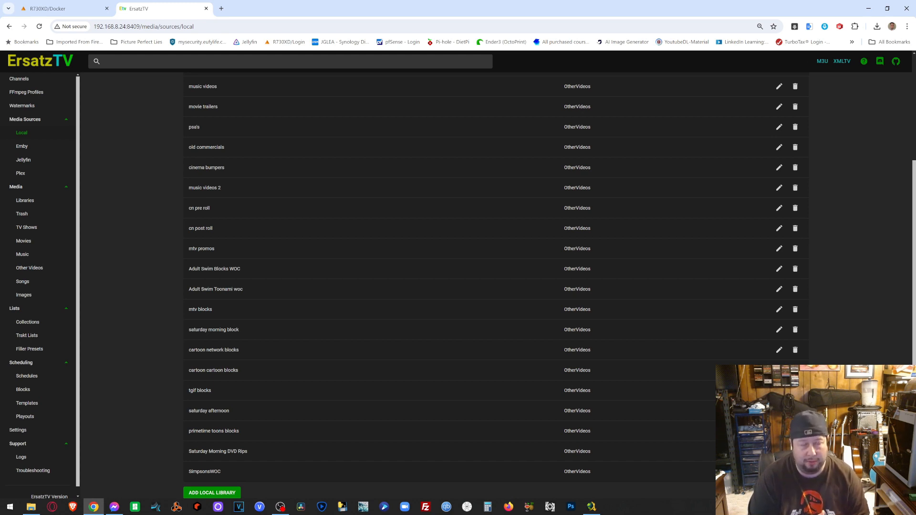
left_click(226, 10)
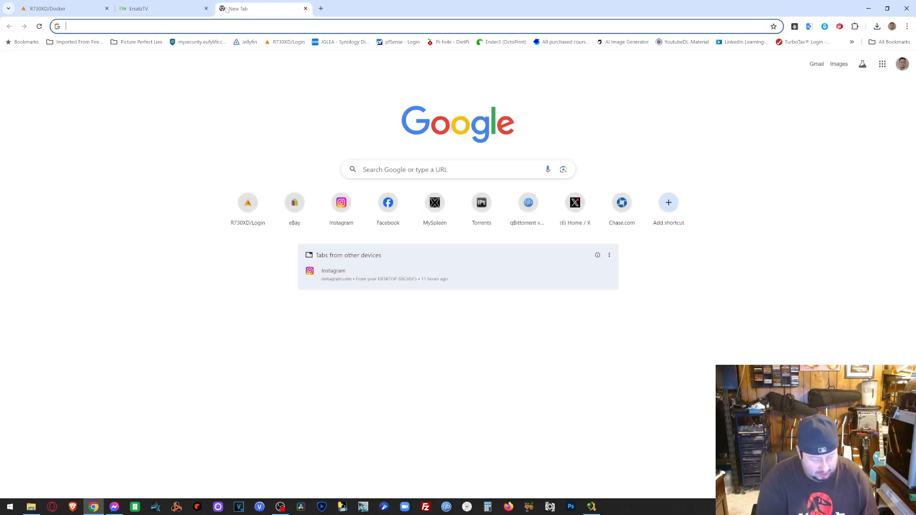
- Search Google Images for 'the simpsons logo'
type("the simpsons")
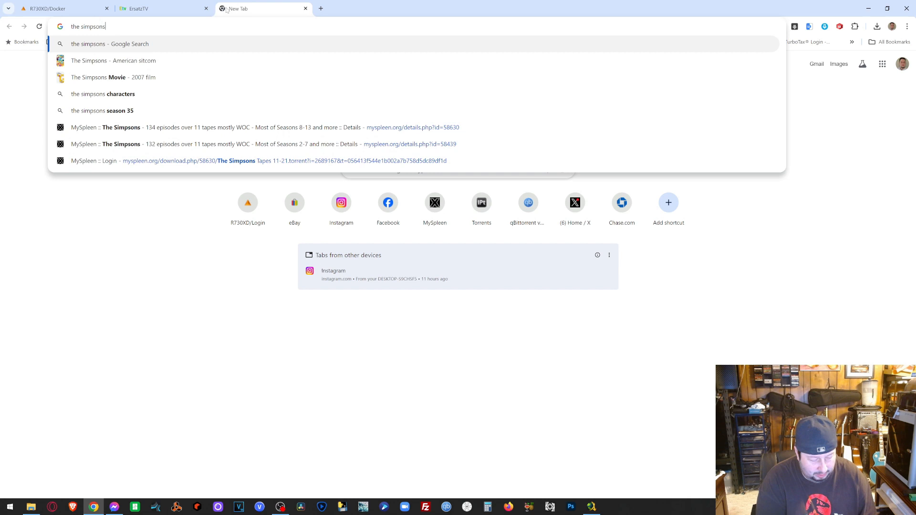
type(" logo")
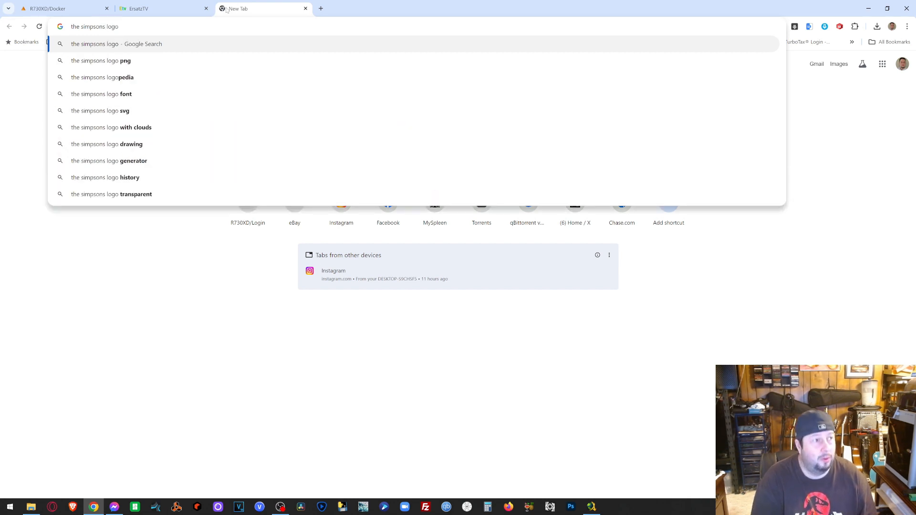
key("Return")
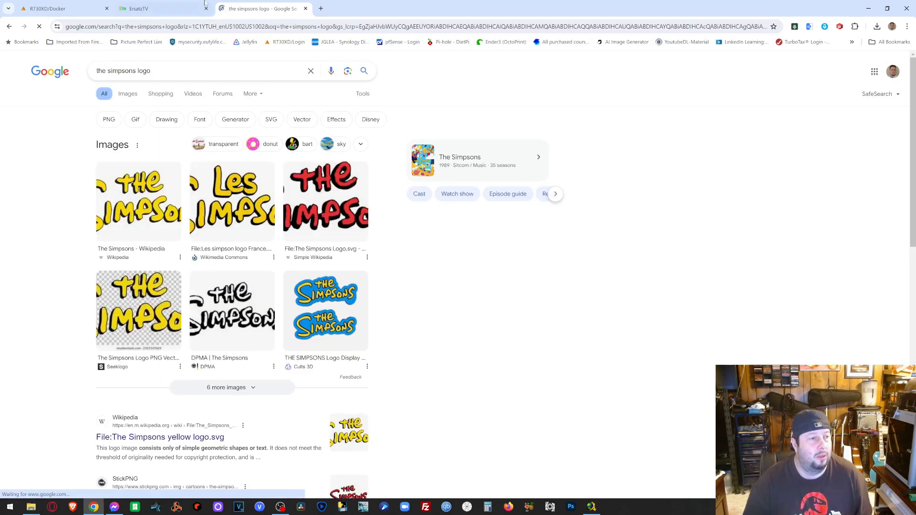
left_click(134, 94)
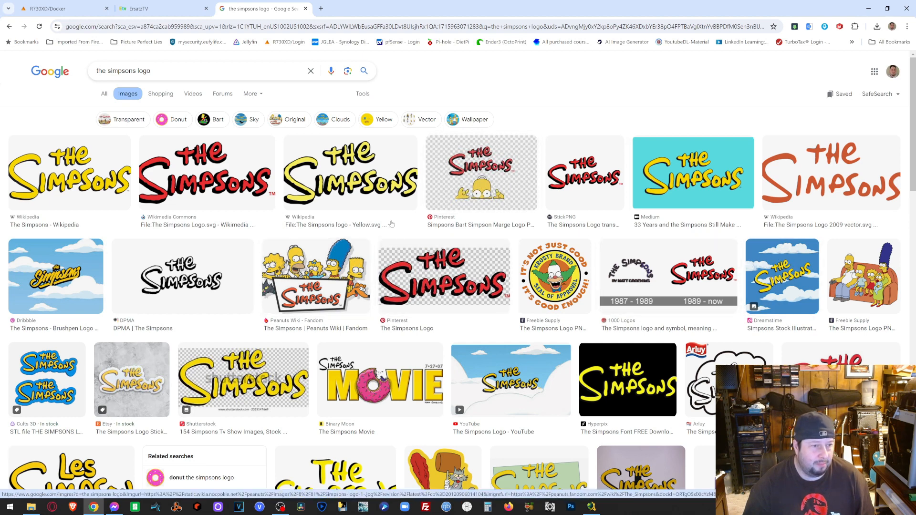
- Save the Homer-peeking Simpsons logo to Downloads and close the search tab
left_click(476, 188)
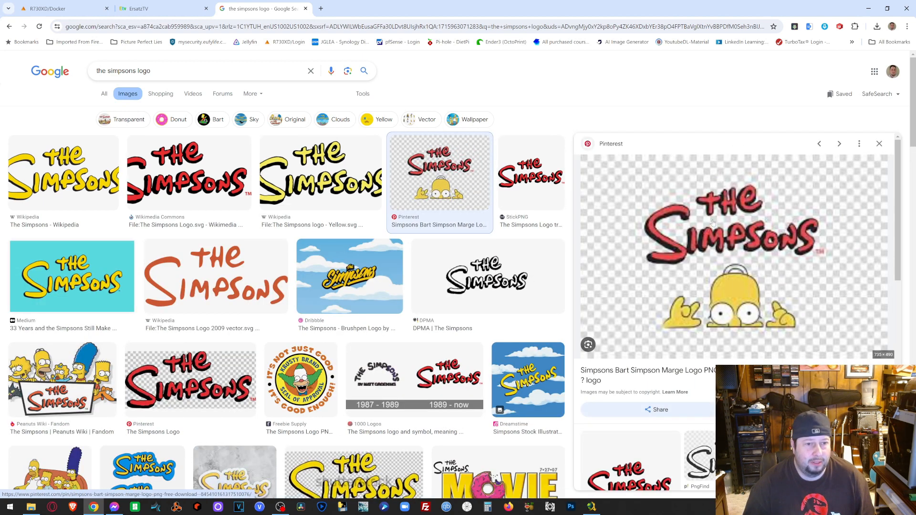
right_click(713, 222)
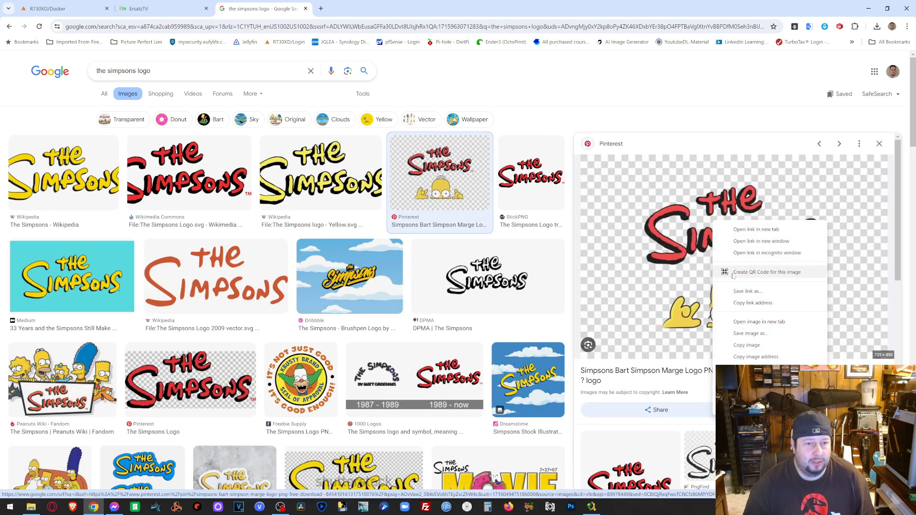
left_click(748, 334)
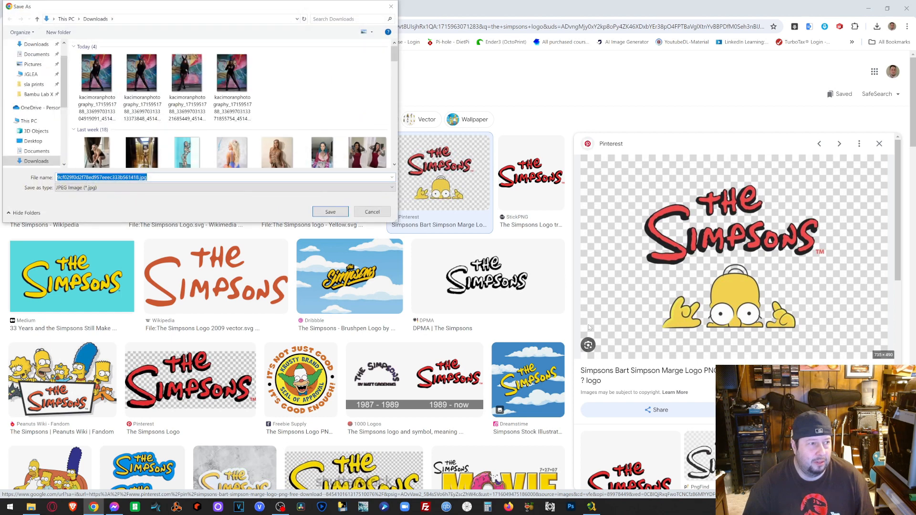
left_click(330, 212)
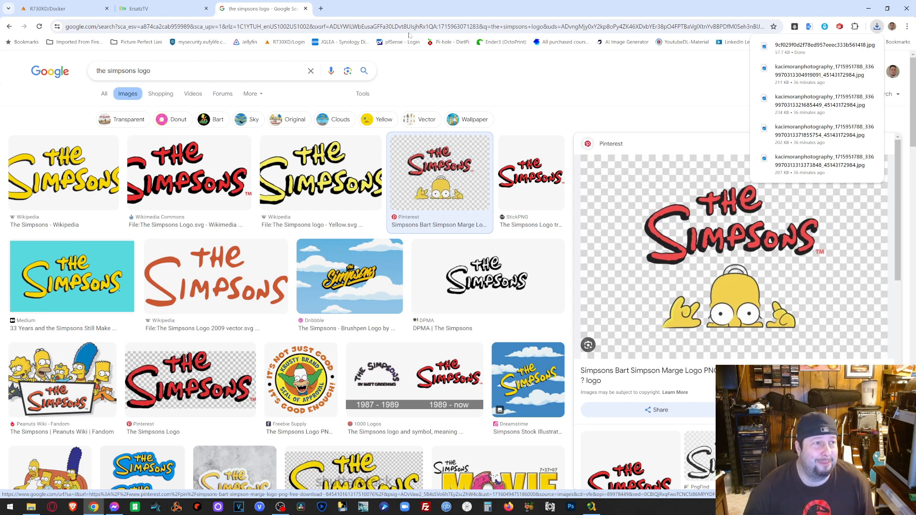
left_click(305, 9)
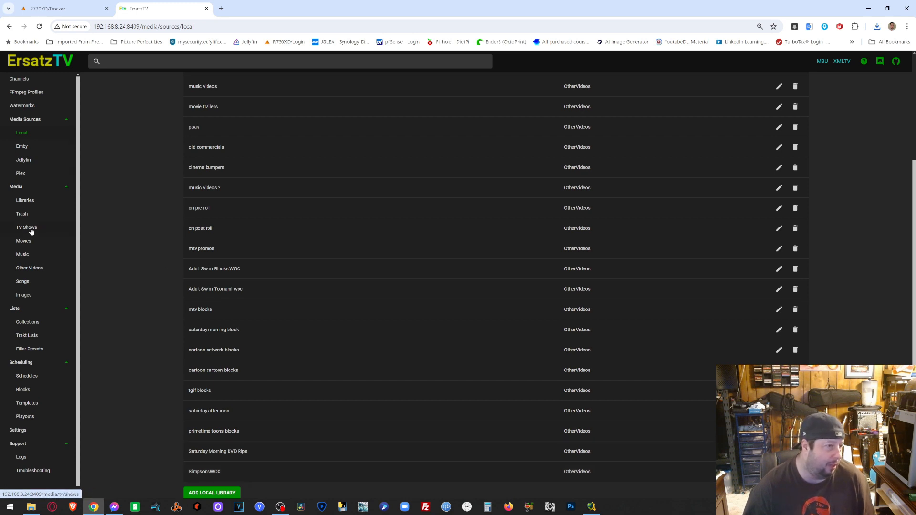
- In Other Videos, mark Simpsons Tapes 1–21 and the Halloween Scare-A-Thon video
left_click(31, 270)
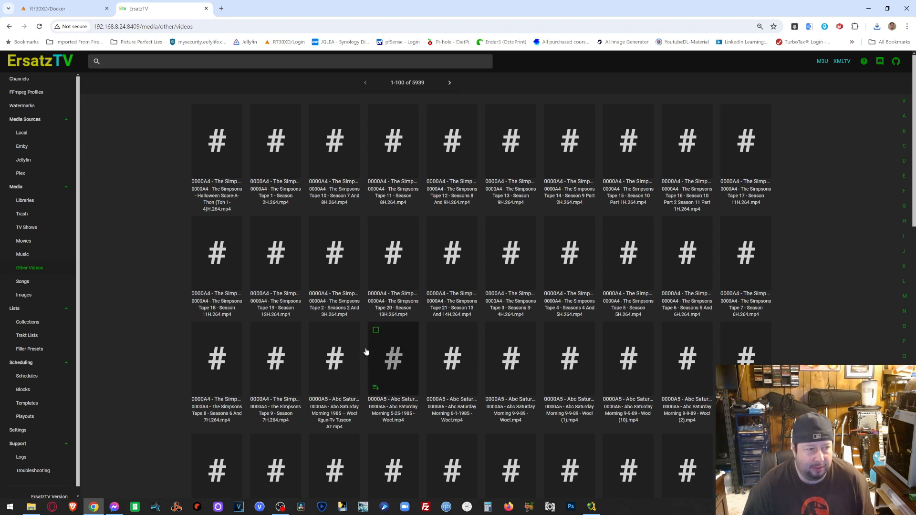
left_click(258, 330)
left_click(219, 356)
left_click(218, 253)
left_click(277, 252)
left_click(335, 250)
left_click(387, 248)
left_click(452, 244)
left_click(510, 241)
left_click(569, 241)
left_click(638, 238)
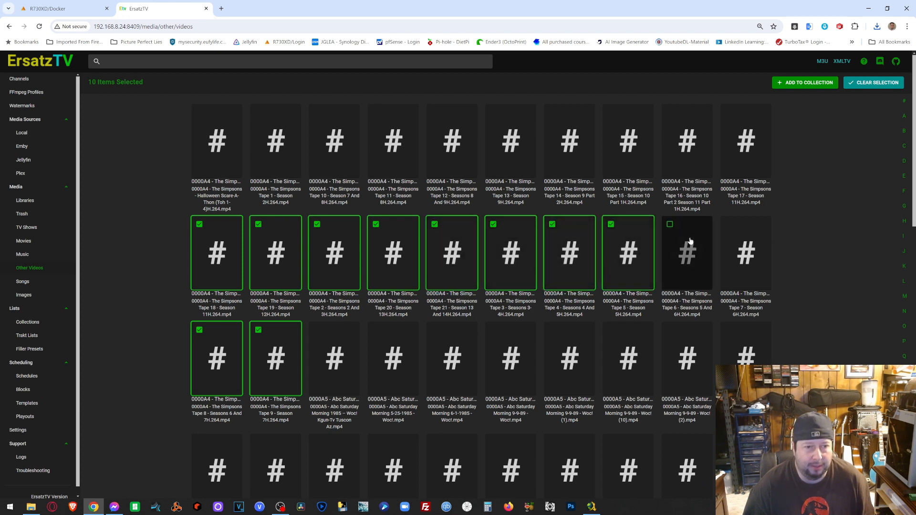
left_click(687, 244)
left_click(746, 243)
left_click(746, 139)
left_click(689, 145)
left_click(629, 148)
left_click(570, 152)
left_click(520, 153)
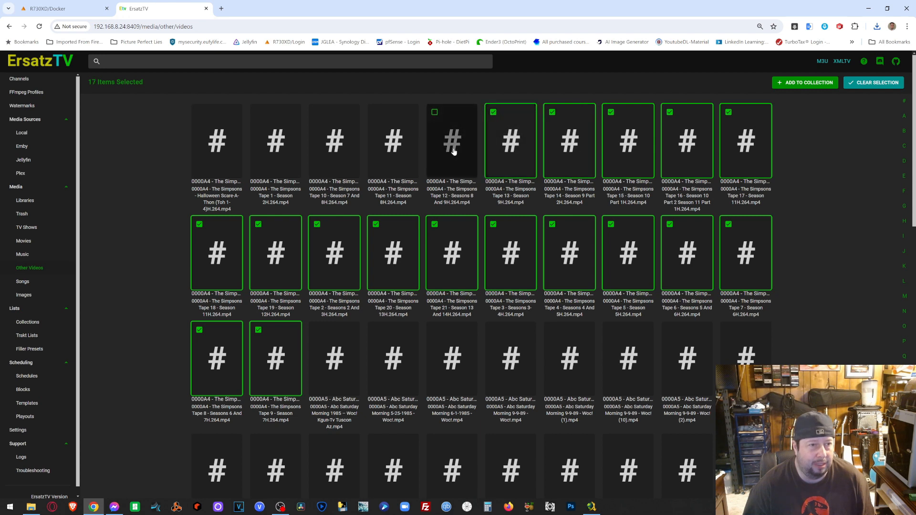
left_click(453, 146)
left_click(390, 148)
left_click(329, 154)
left_click(281, 150)
left_click(208, 154)
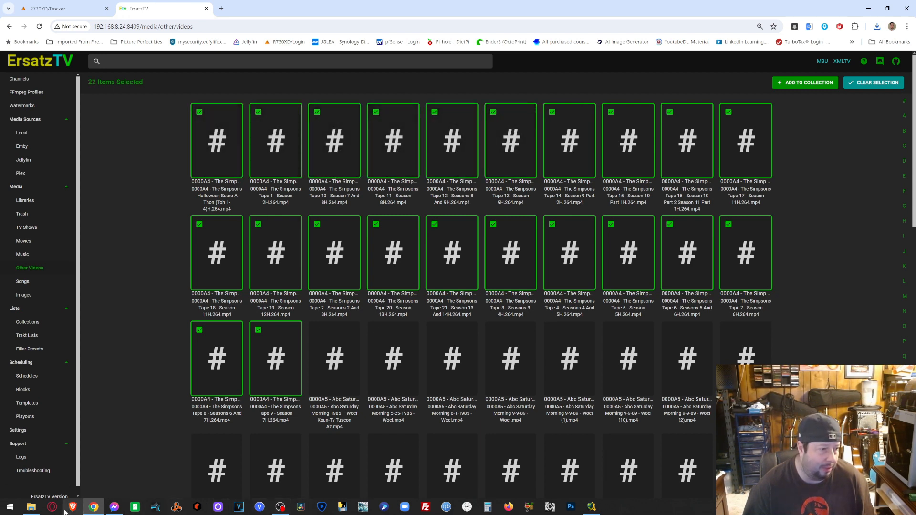
- Add the 22 marked videos to a new collection named SimpsonsWOC
left_click(30, 507)
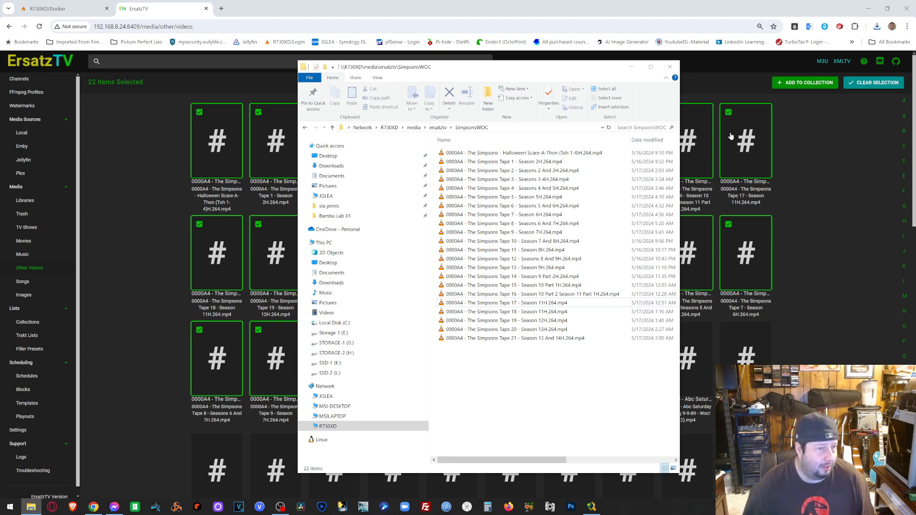
left_click(631, 67)
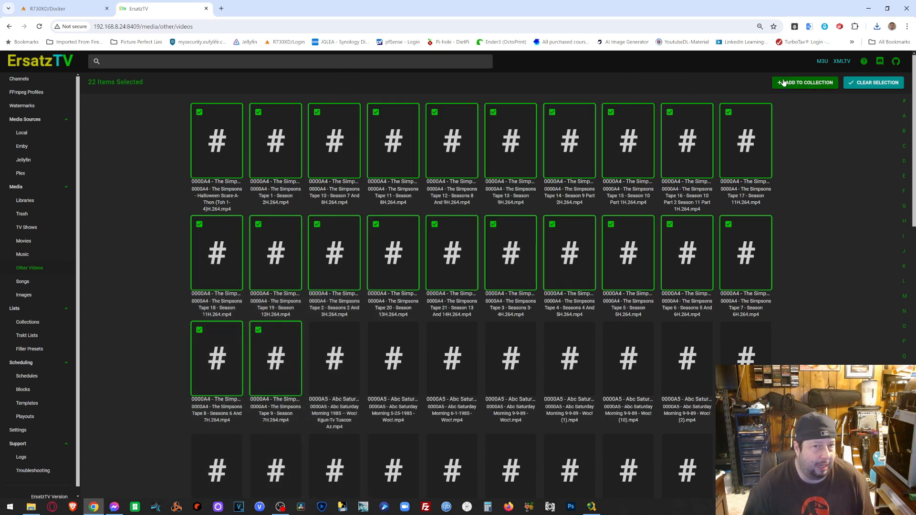
left_click(805, 83)
left_click(465, 271)
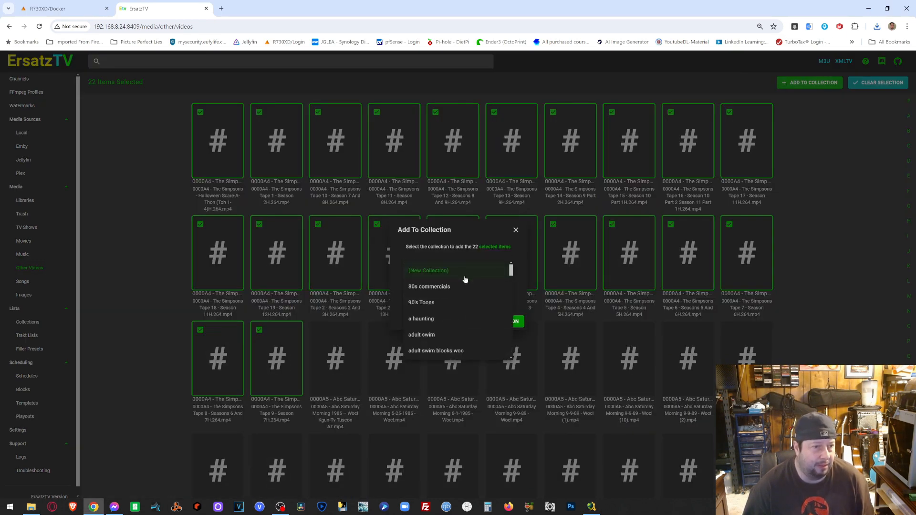
left_click(452, 272)
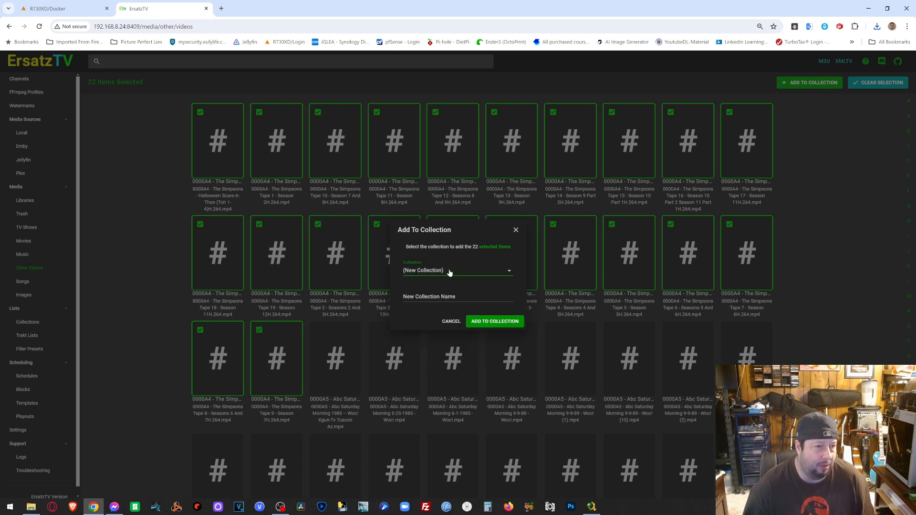
left_click(452, 296)
type("SimpsonsWOC")
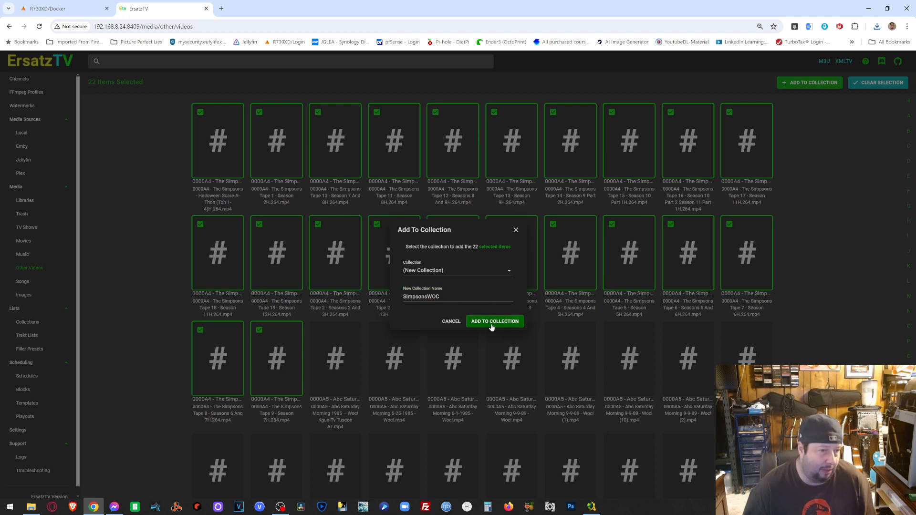
left_click(492, 322)
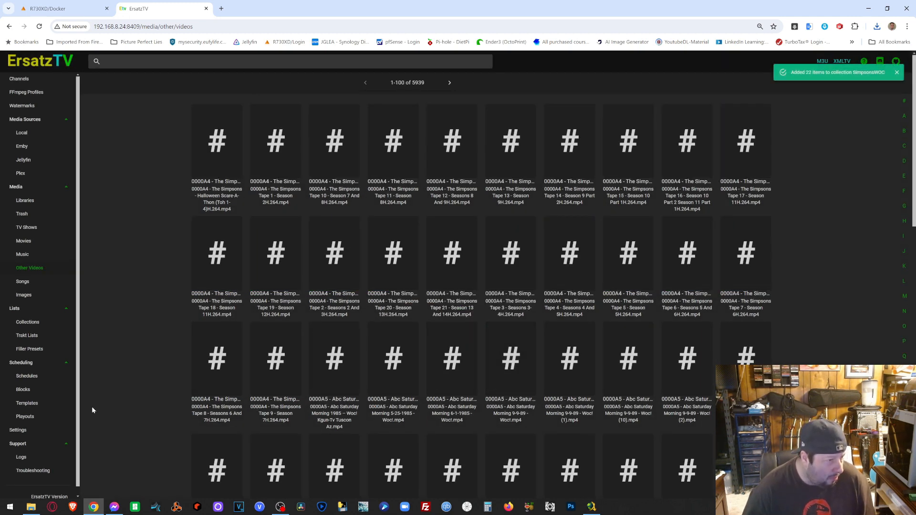
- Verify the SimpsonsWOC collection's videos, then go to Scheduling > Schedules
left_click(48, 329)
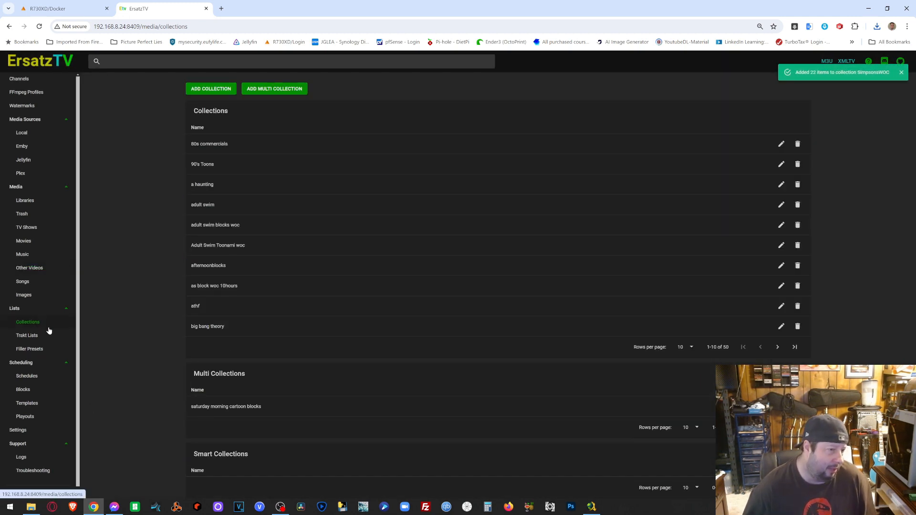
left_click(793, 348)
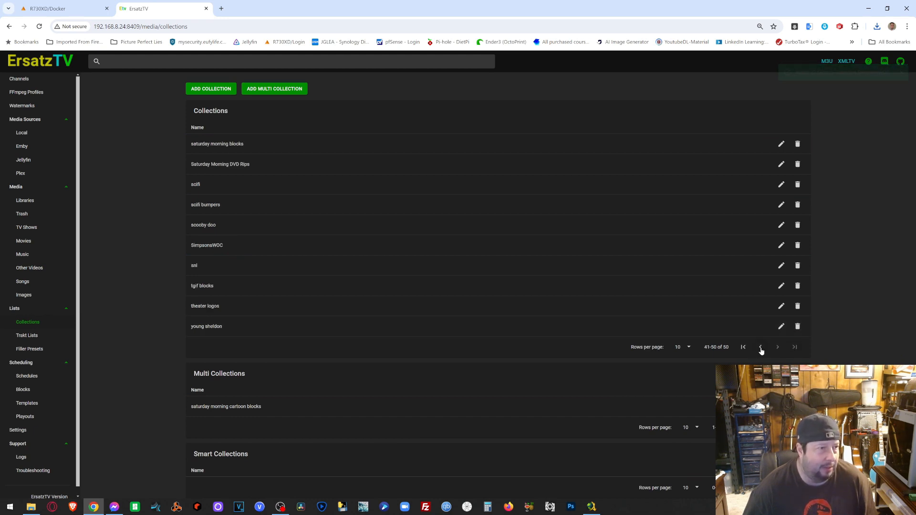
left_click(760, 347)
left_click(777, 348)
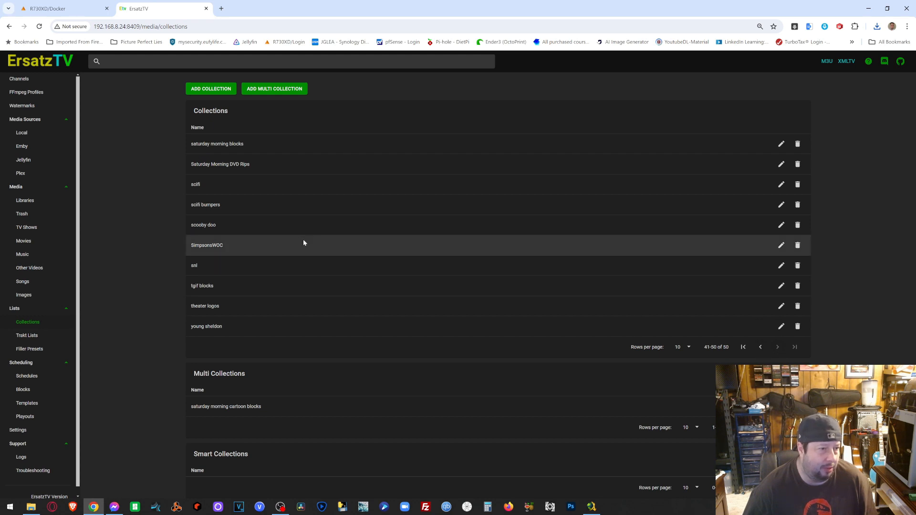
left_click(782, 245)
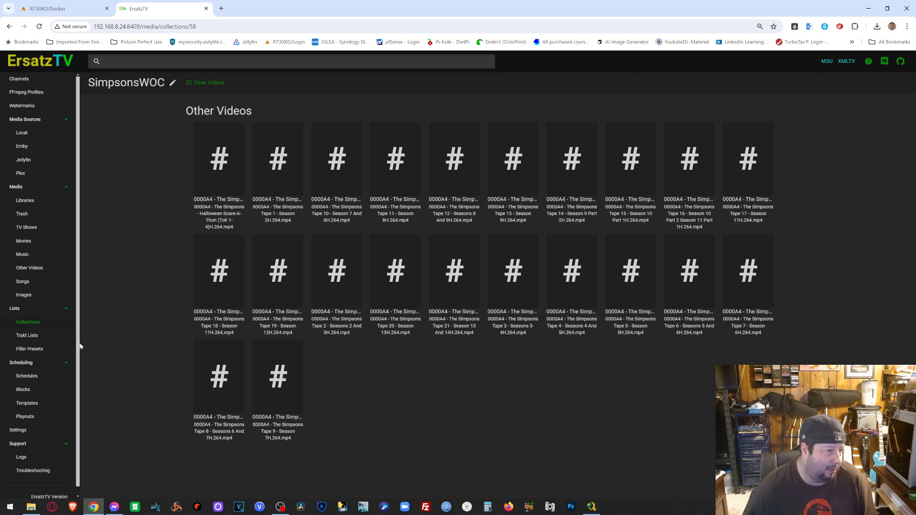
left_click(27, 376)
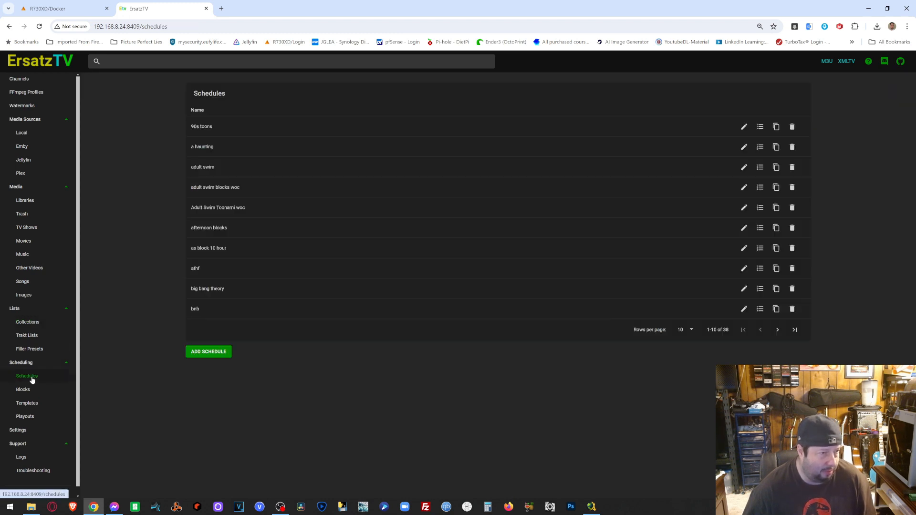
- Create a new schedule named SimpsonsWOC
left_click(217, 355)
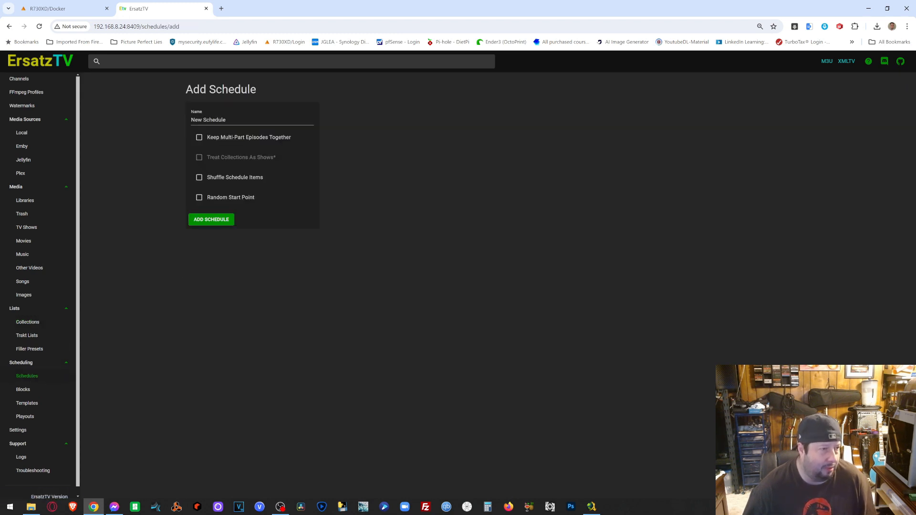
triple_click(208, 119)
type("SimpsonsWOC")
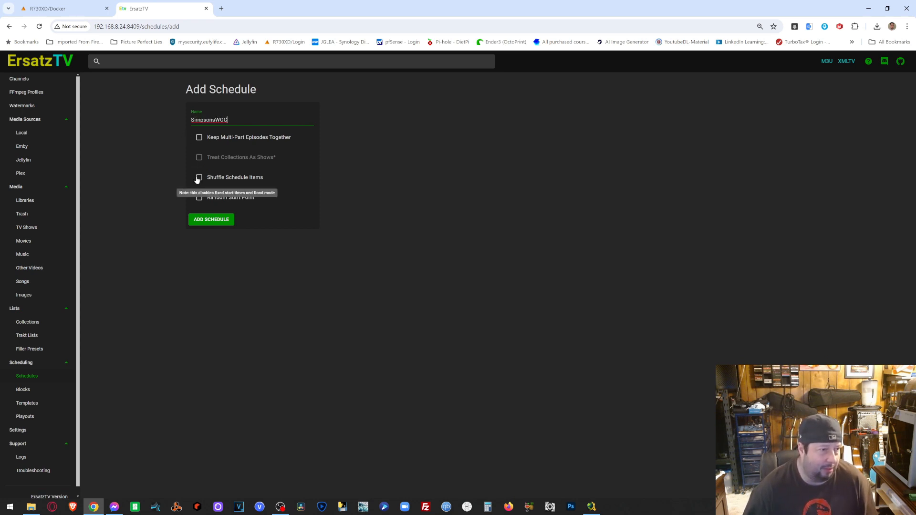
left_click(218, 221)
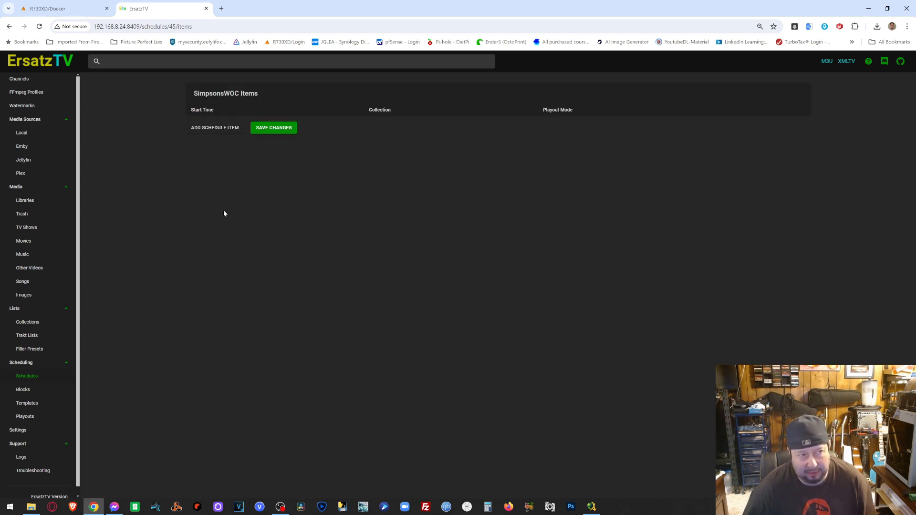
- Add an item playing the SimpsonsWOC collection chronologically with the Gleaflix 1 watermark
left_click(213, 127)
left_click(219, 243)
type("SimpsonsWOC")
left_click(222, 257)
left_click(227, 265)
left_click(227, 264)
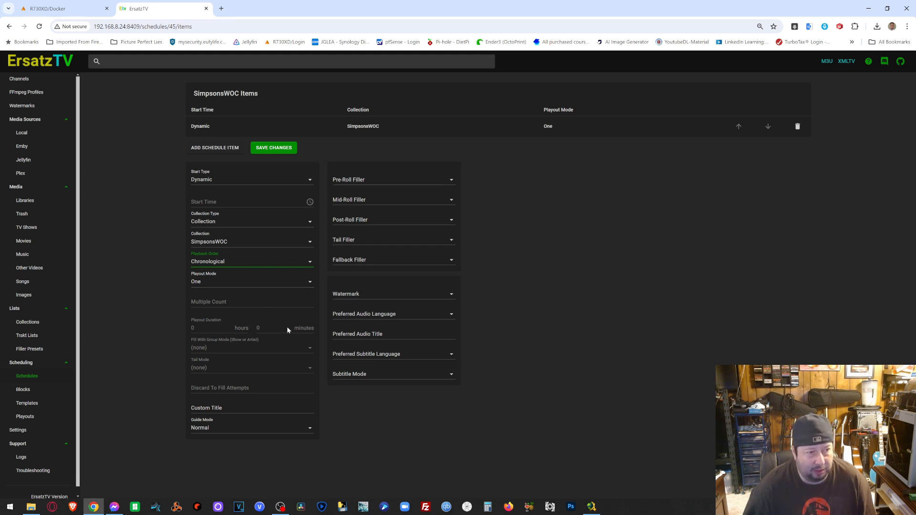
left_click(440, 294)
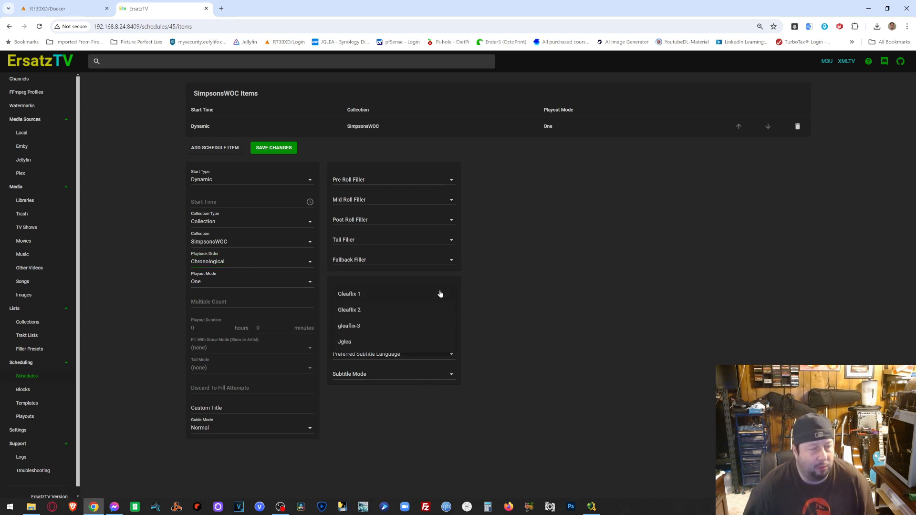
left_click(381, 295)
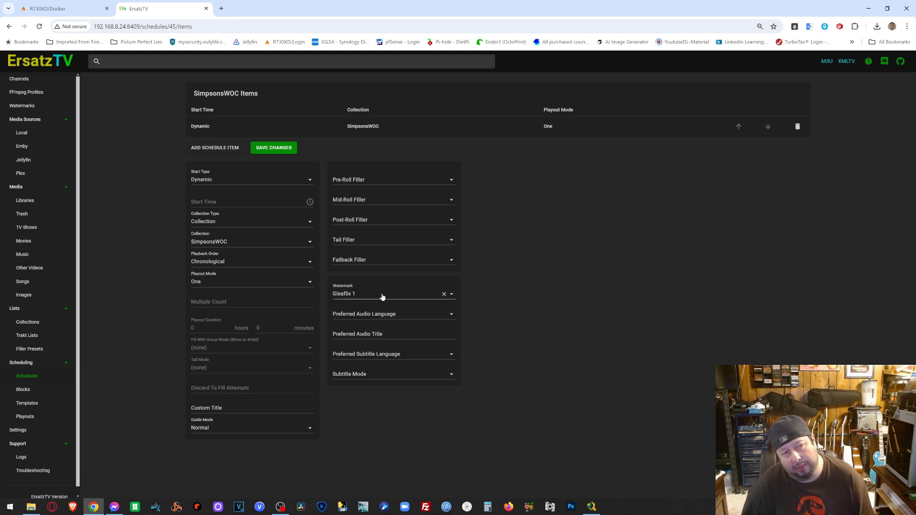
- Set the item's audio language to English and subtitle mode to None, then save
left_click(433, 316)
left_click(394, 329)
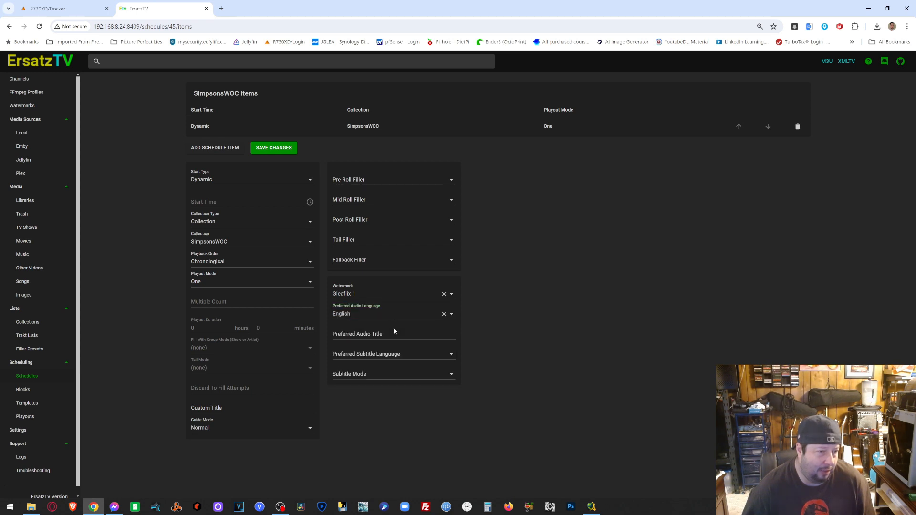
left_click(394, 334)
left_click(581, 337)
left_click(455, 353)
left_click(397, 358)
left_click(450, 373)
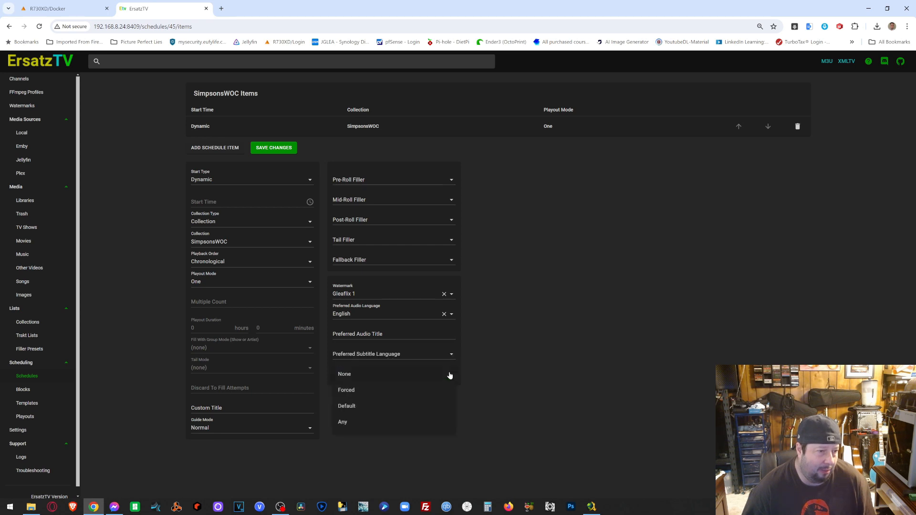
left_click(400, 376)
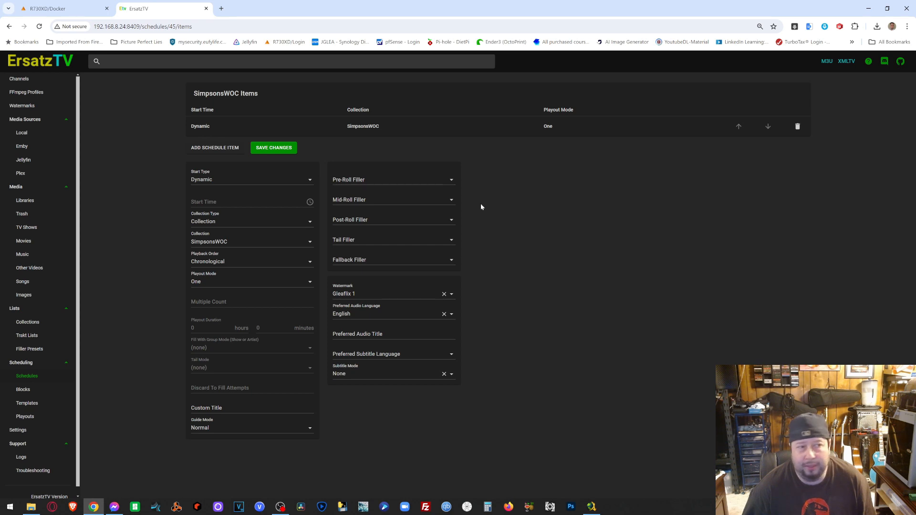
left_click(286, 152)
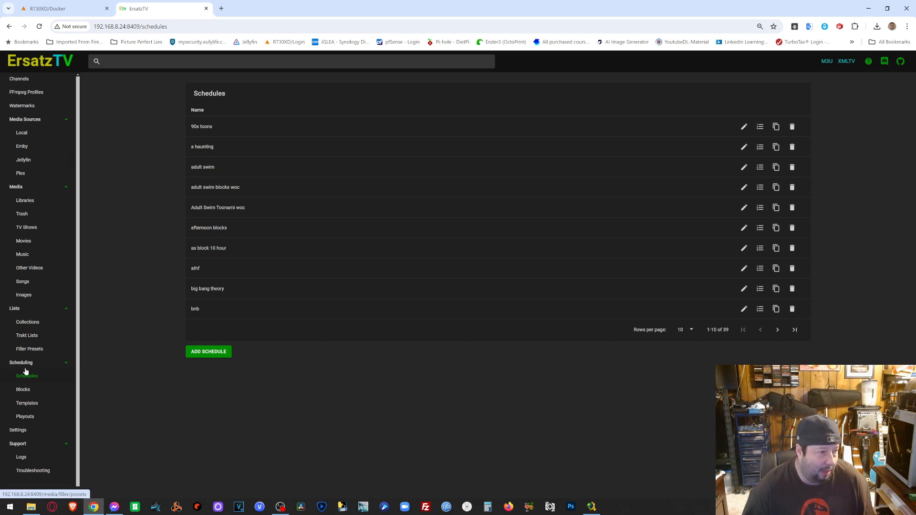
- Start a new channel named The Simpsons WOC
left_click(23, 79)
scroll(436, 320, "down", 6)
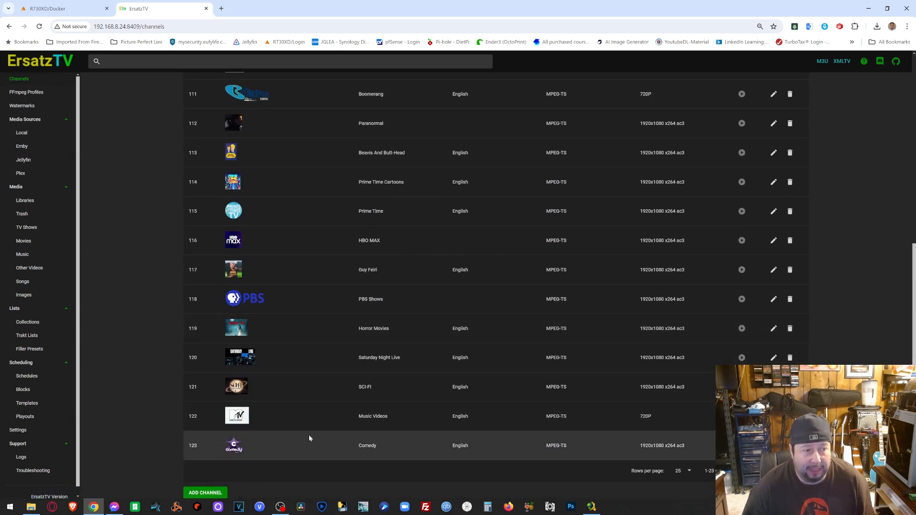
left_click(205, 492)
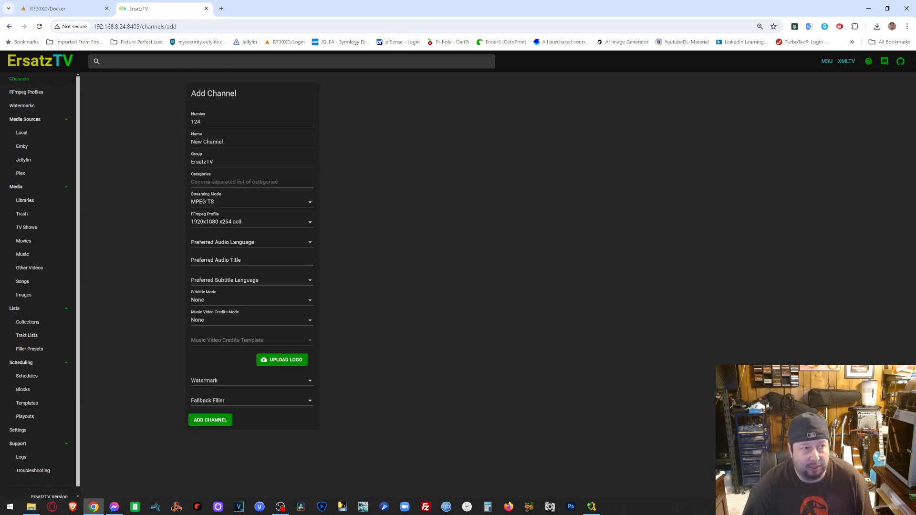
left_click_drag(223, 141, 165, 147)
type("Simpsons WOC")
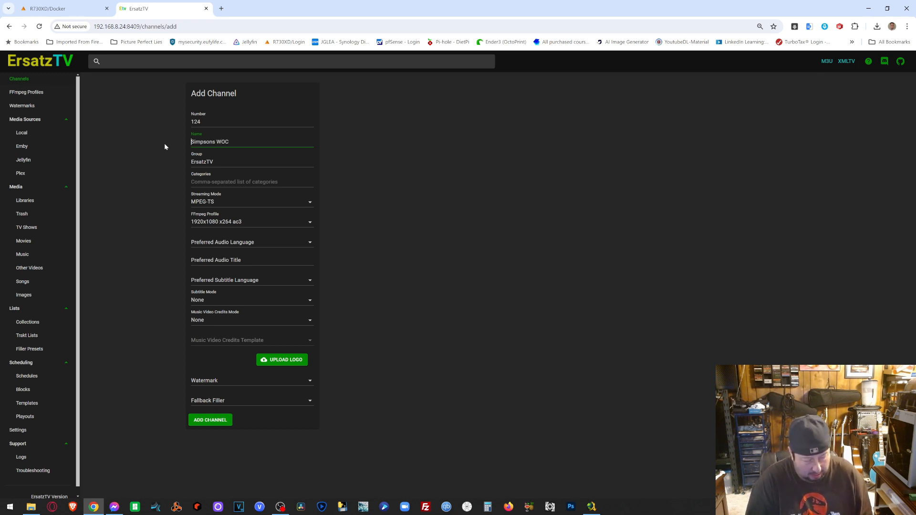
type("The")
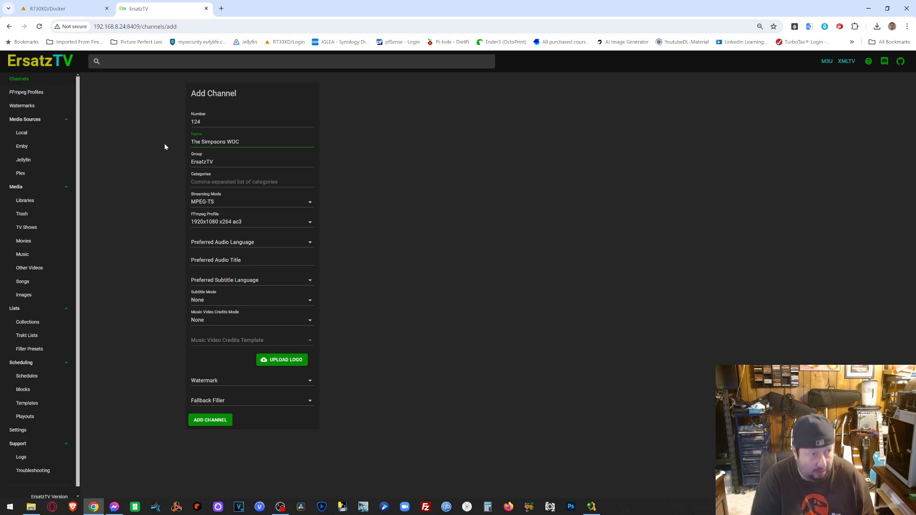
- Set the channel's FFmpeg profile to DVD and audio language to English
left_click(269, 223)
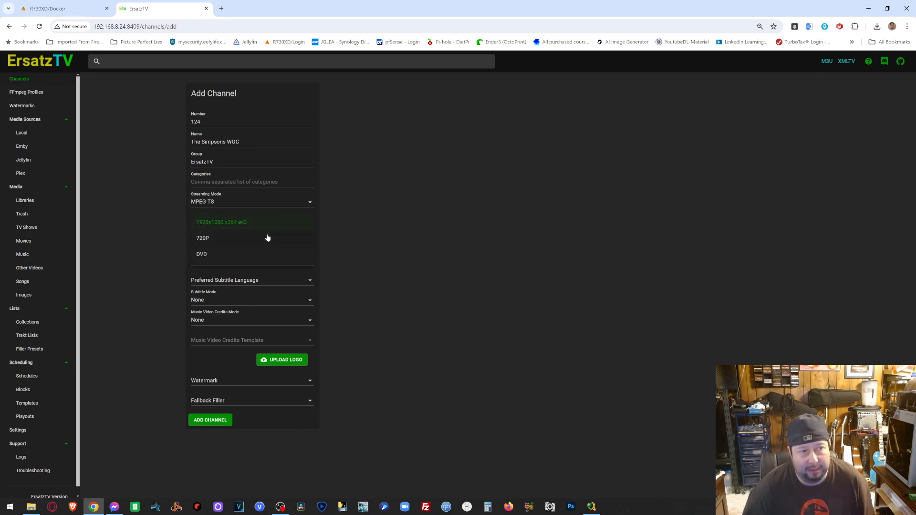
left_click(267, 238)
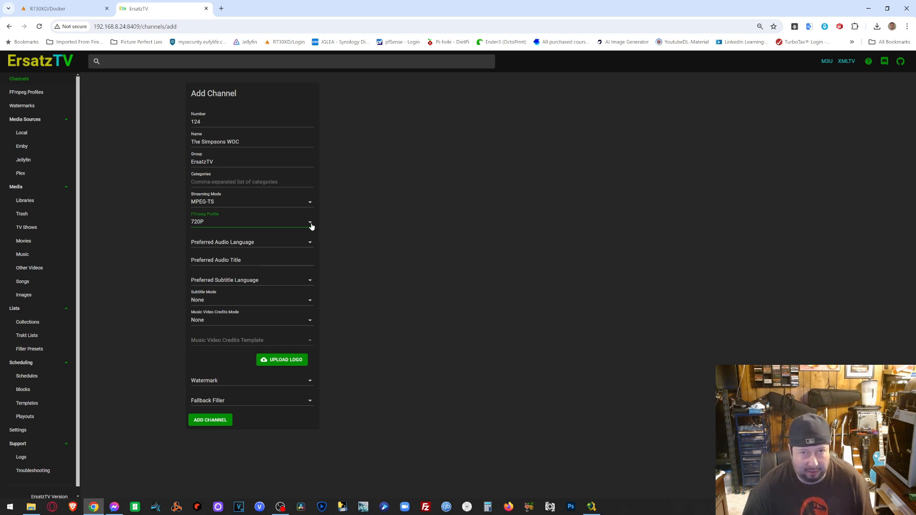
left_click(312, 226)
left_click(266, 257)
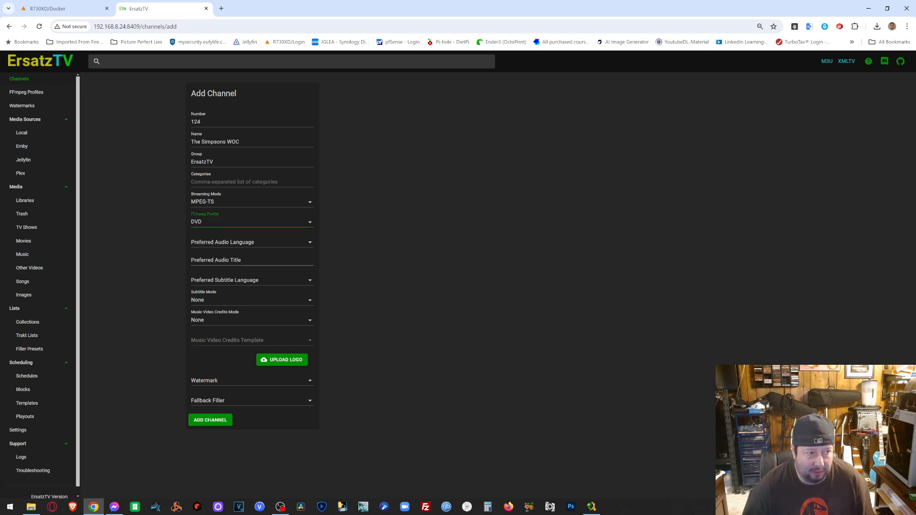
left_click(279, 244)
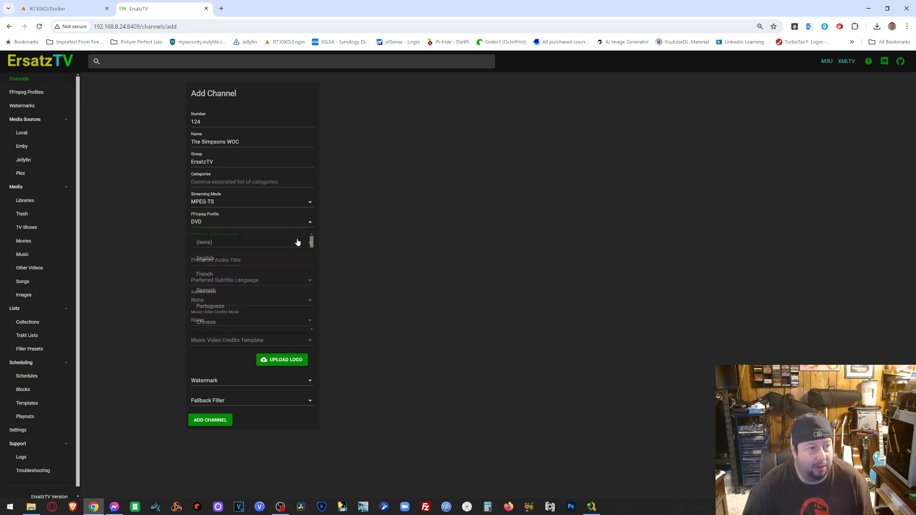
left_click(233, 258)
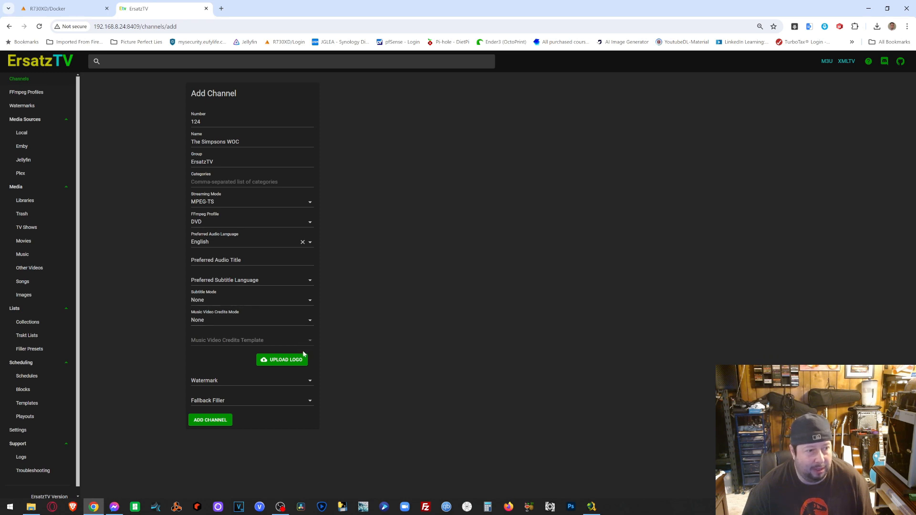
- Upload the Simpsons logo, apply the Gleaflix 1 watermark, and add the channel
left_click(284, 360)
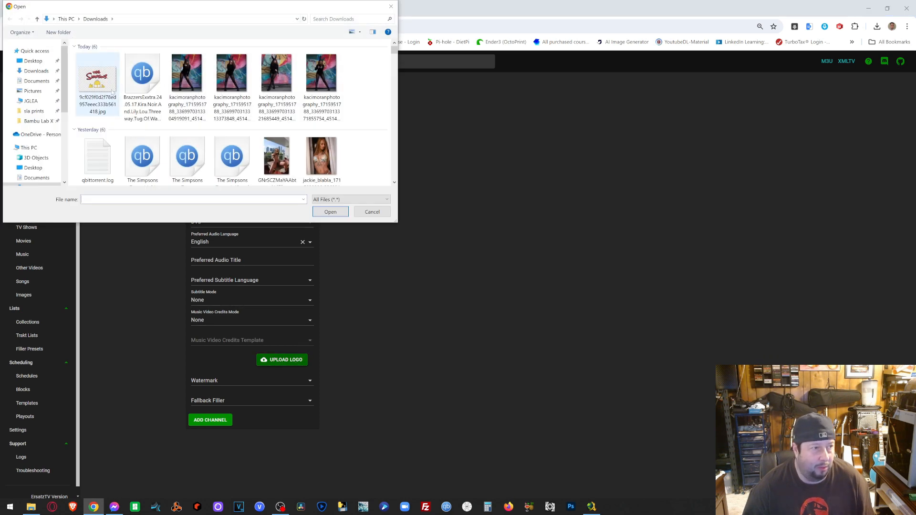
double_click(102, 87)
left_click(303, 391)
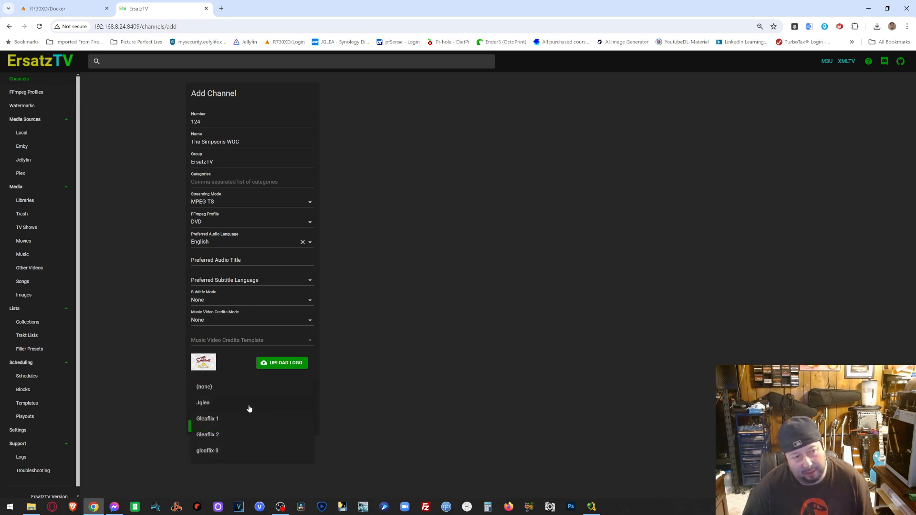
left_click(216, 419)
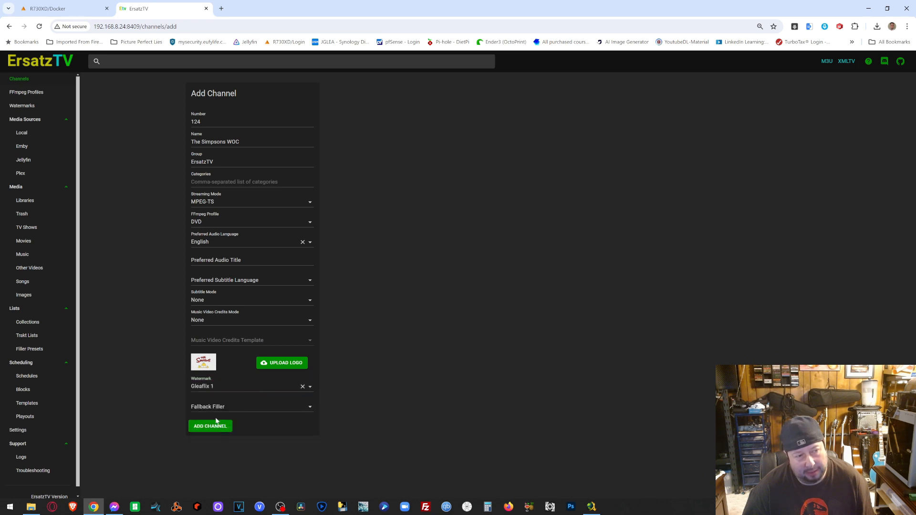
left_click(216, 426)
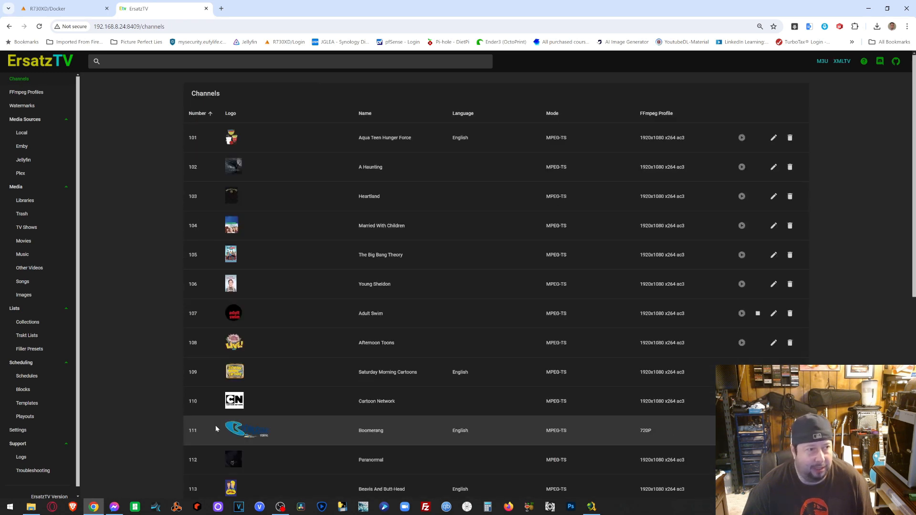
- Add a playout for channel 124 The Simpsons WOC using the SimpsonsWOC schedule
scroll(238, 425, "down", 8)
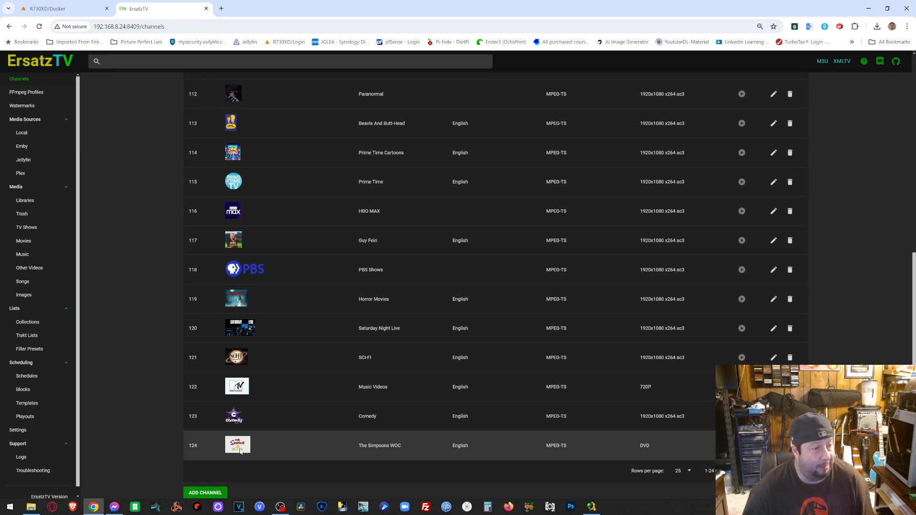
left_click(24, 417)
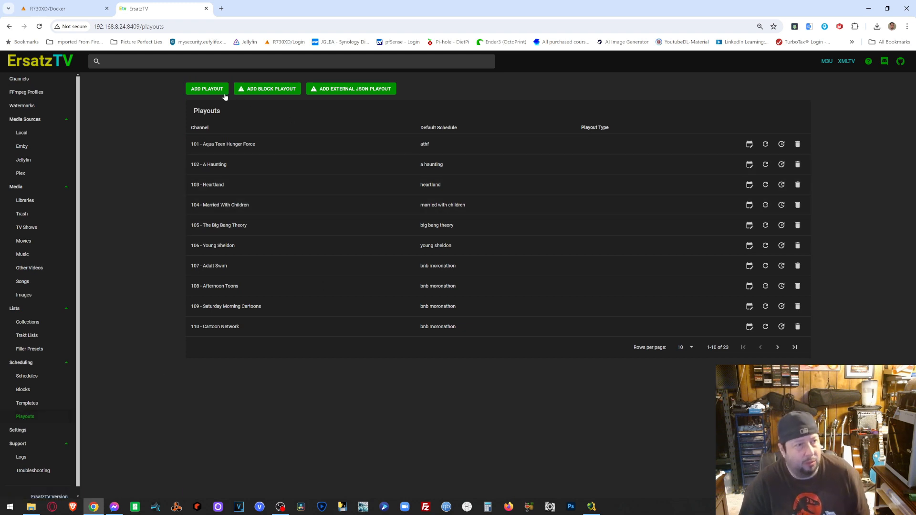
left_click(208, 89)
left_click(214, 119)
scroll(238, 139, "down", 5)
left_click(237, 199)
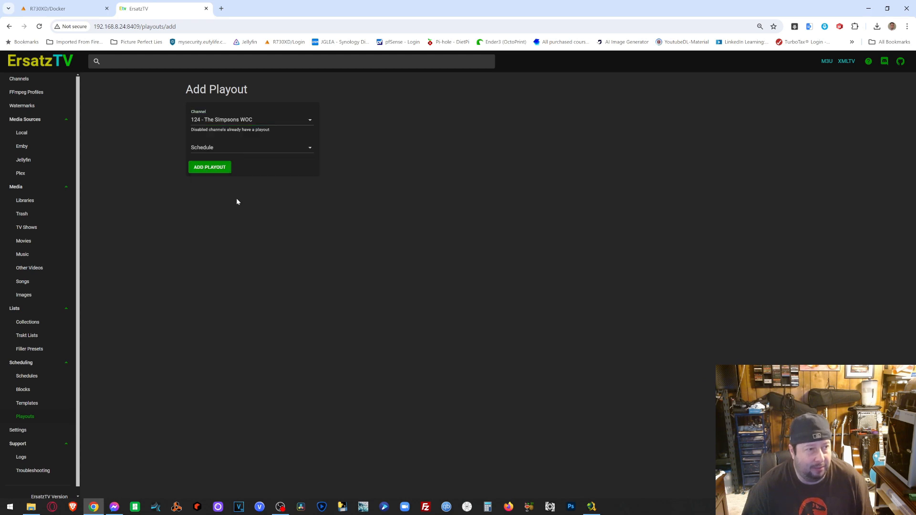
left_click(216, 148)
scroll(255, 190, "down", 10)
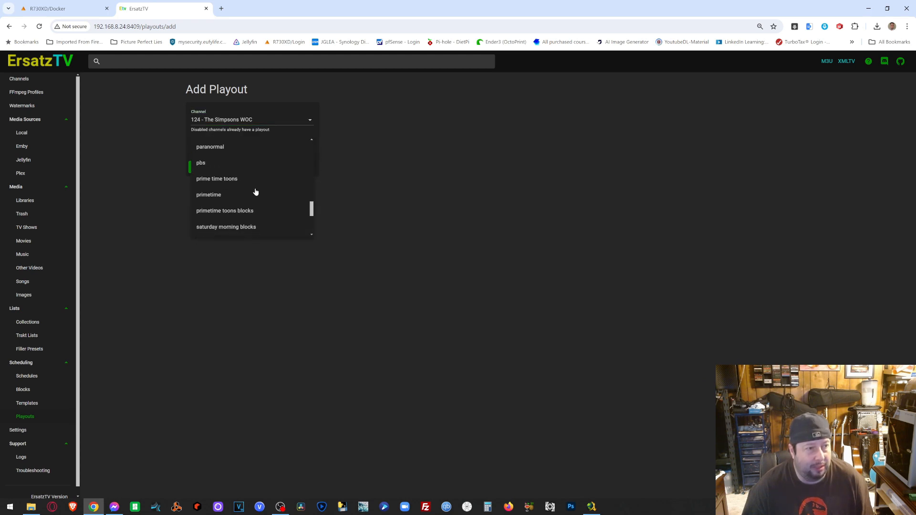
scroll(256, 192, "down", 1)
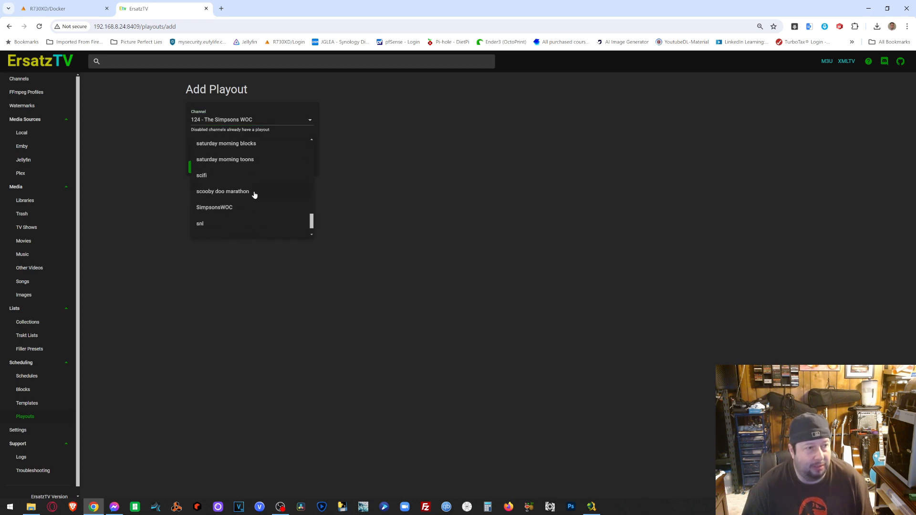
left_click(231, 207)
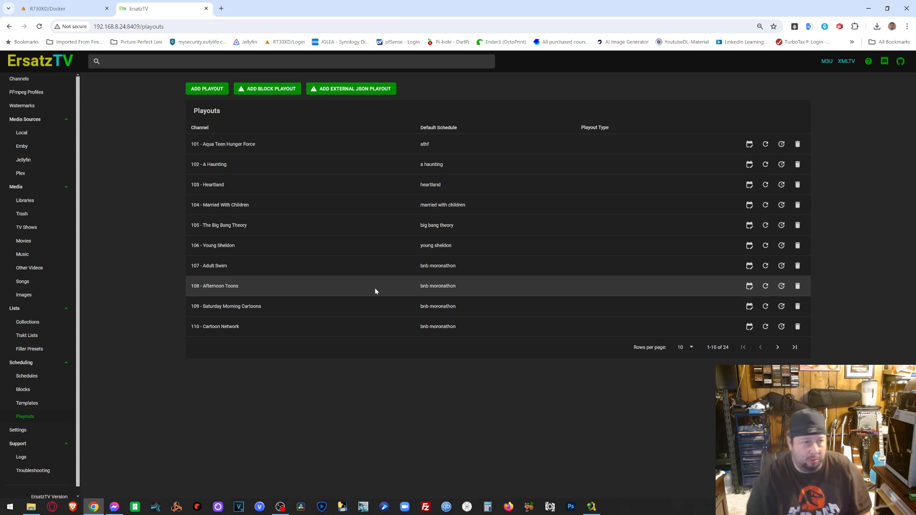
left_click(794, 348)
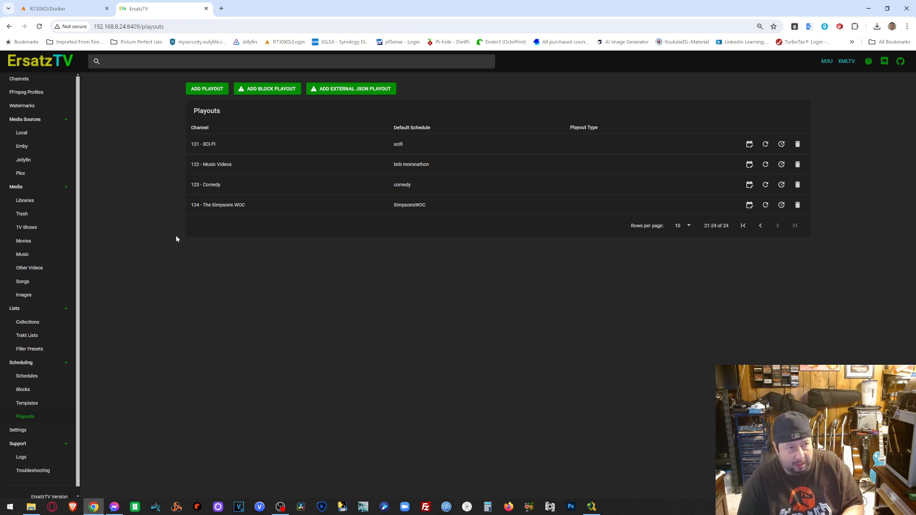
- Launch the binhex-jellyfin container's WebUI from the Unraid Docker page
left_click(67, 8)
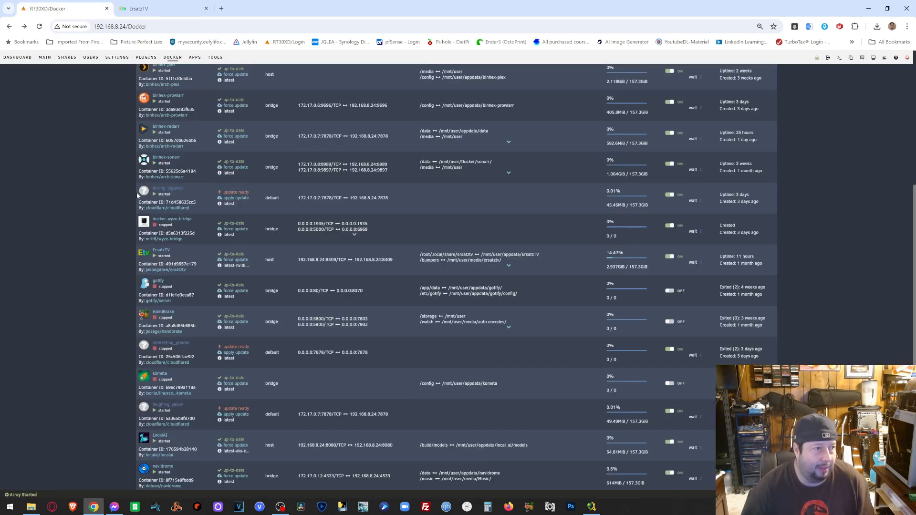
scroll(139, 141, "up", 5)
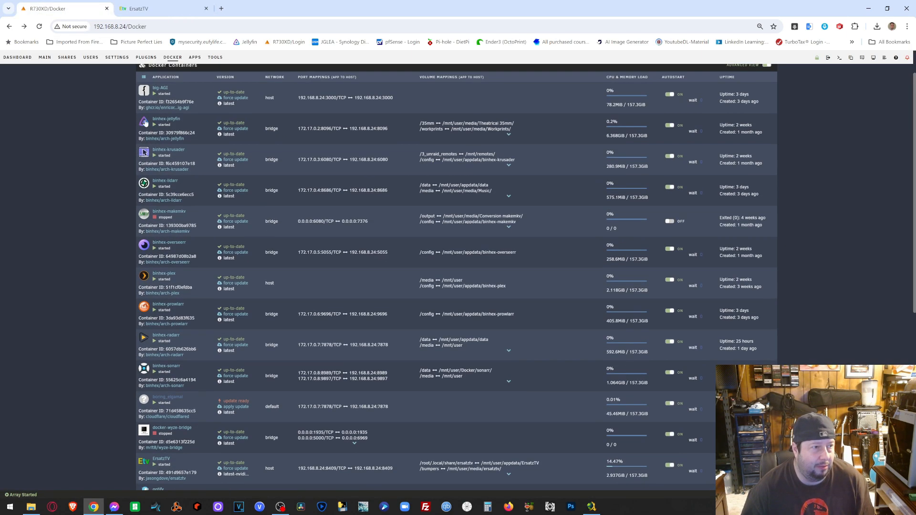
left_click(144, 123)
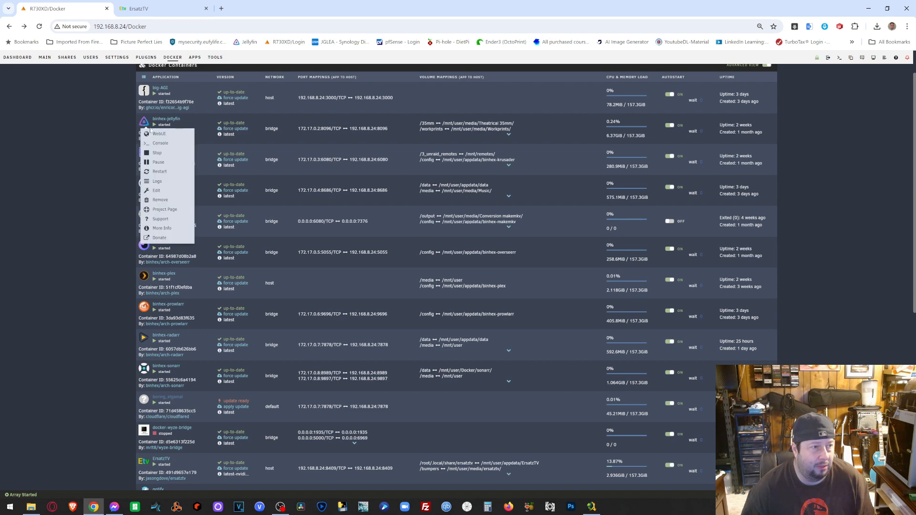
left_click(155, 133)
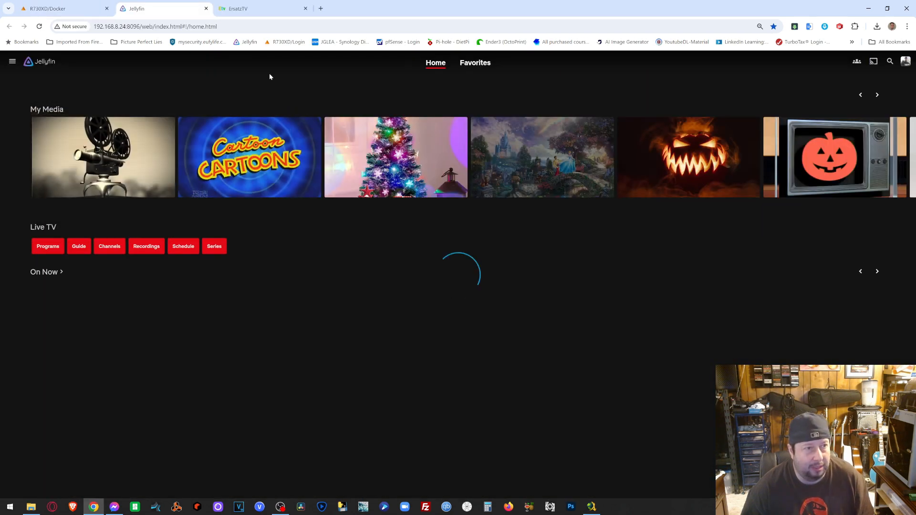
- Go to Jellyfin's Live TV section and bring up the channels and TV guide
left_click(876, 94)
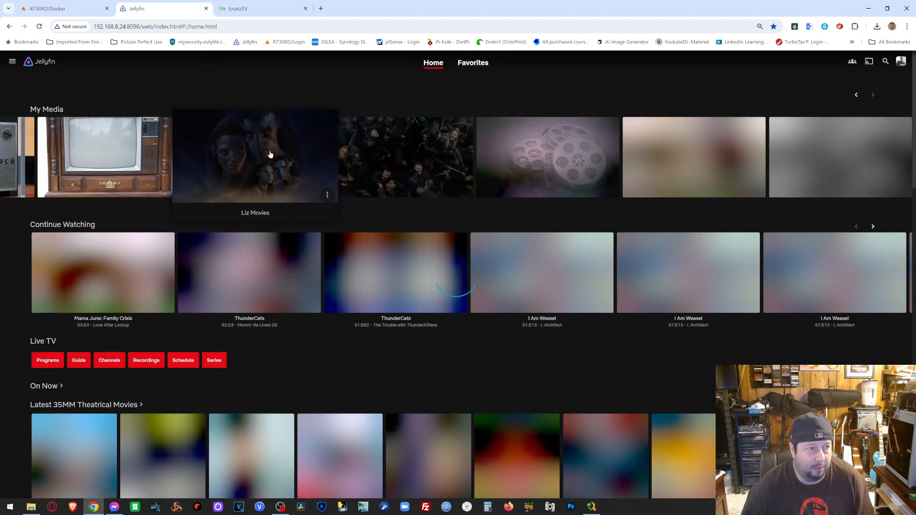
left_click(121, 169)
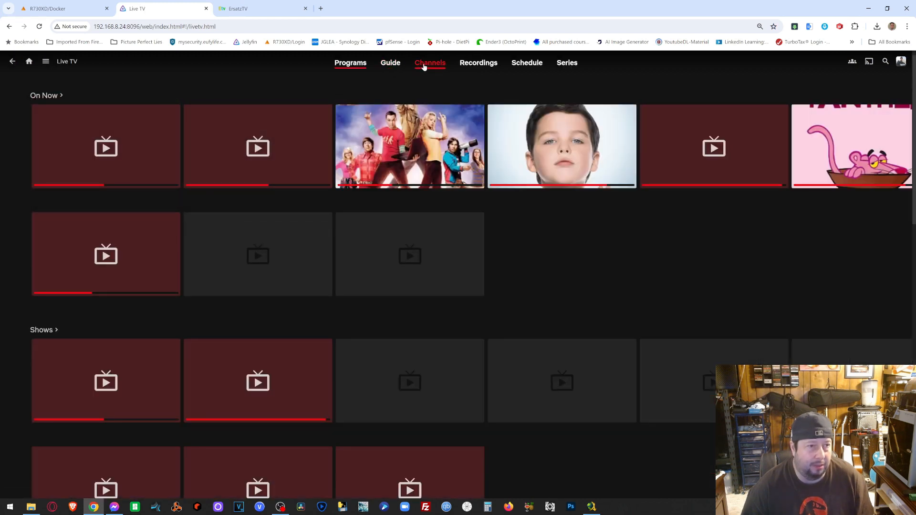
left_click(424, 65)
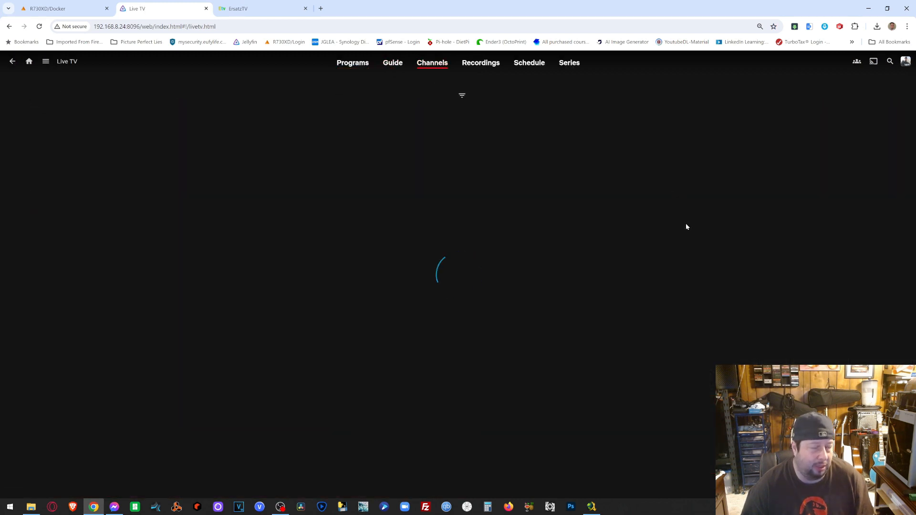
scroll(688, 253, "down", 3)
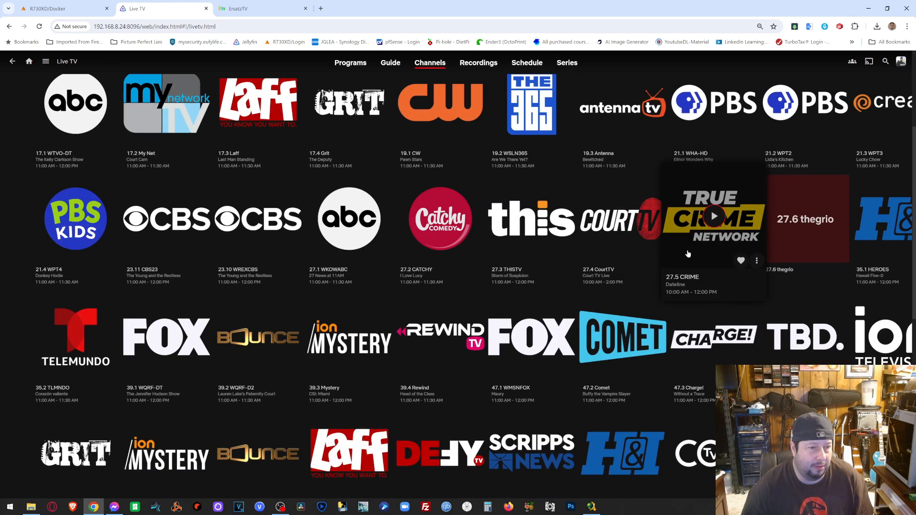
scroll(491, 75, "up", 3)
left_click(397, 68)
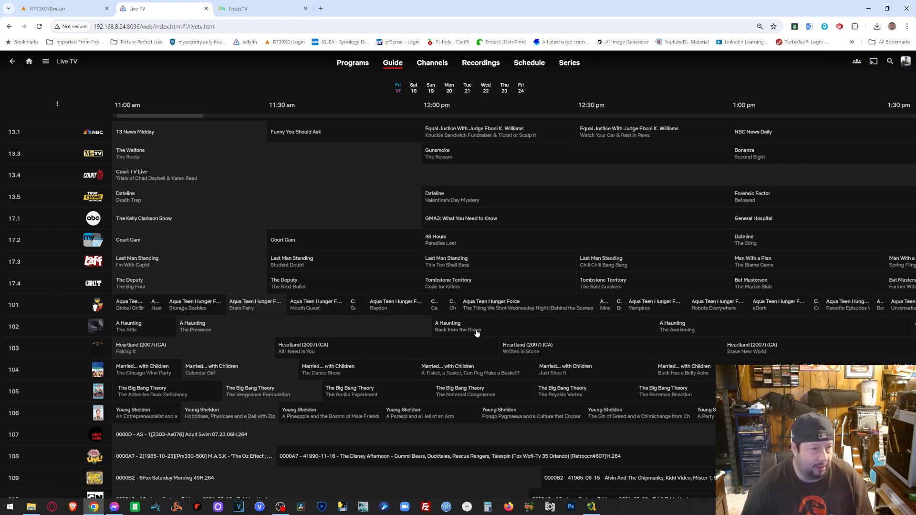
- Zoom the guide out and in to see every channel row, then return to Home
key("ctrl+minus")
key("ctrl+minus")
key("ctrl+minus")
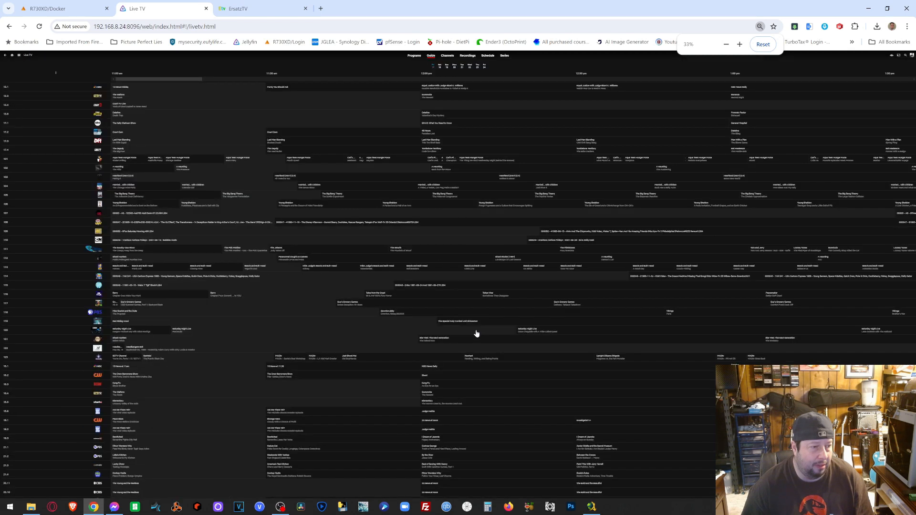
key("ctrl+plus")
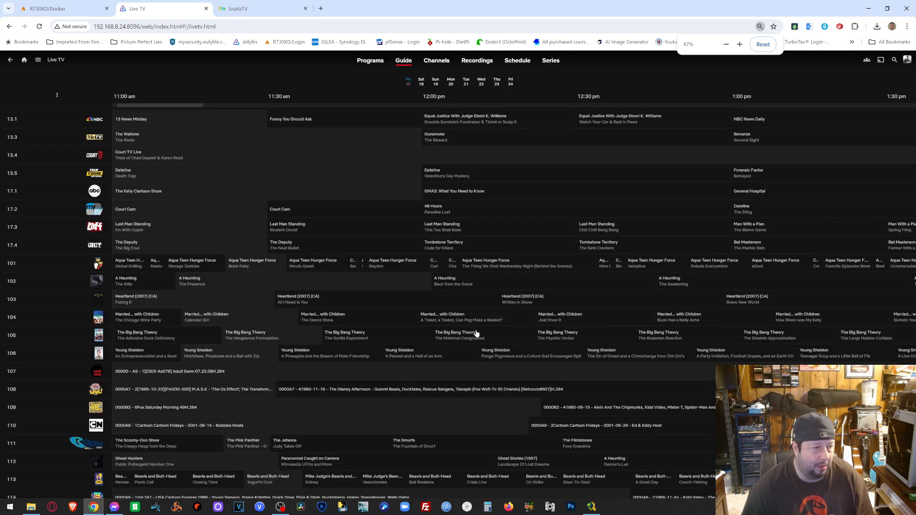
key("ctrl+minus")
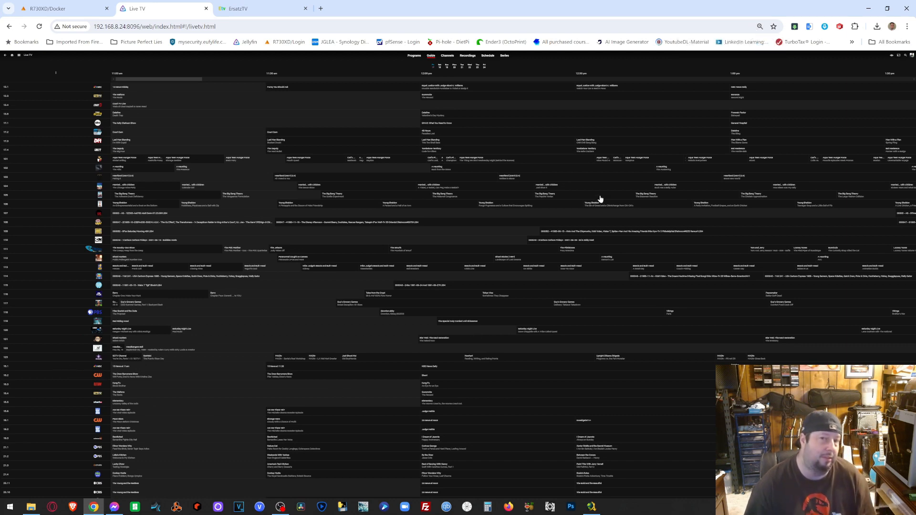
key("ctrl+plus")
key("ctrl+plus")
key("ctrl+plus")
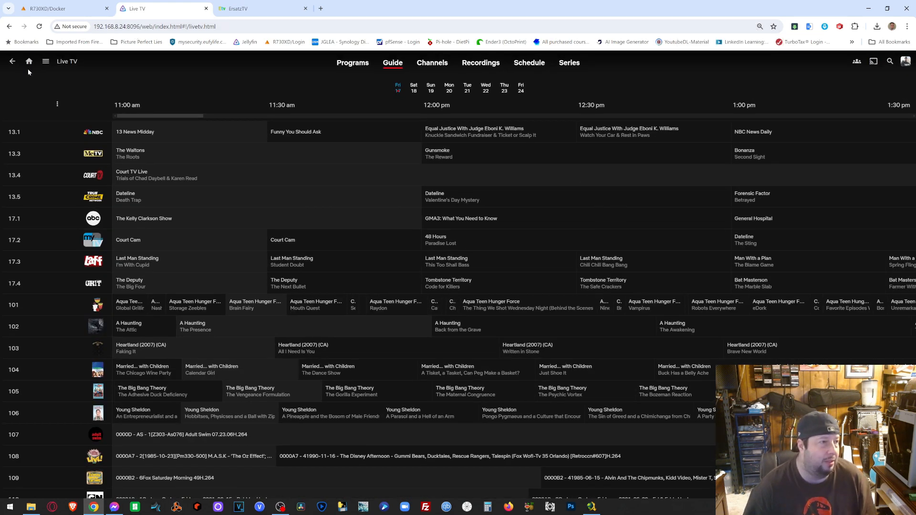
left_click(12, 61)
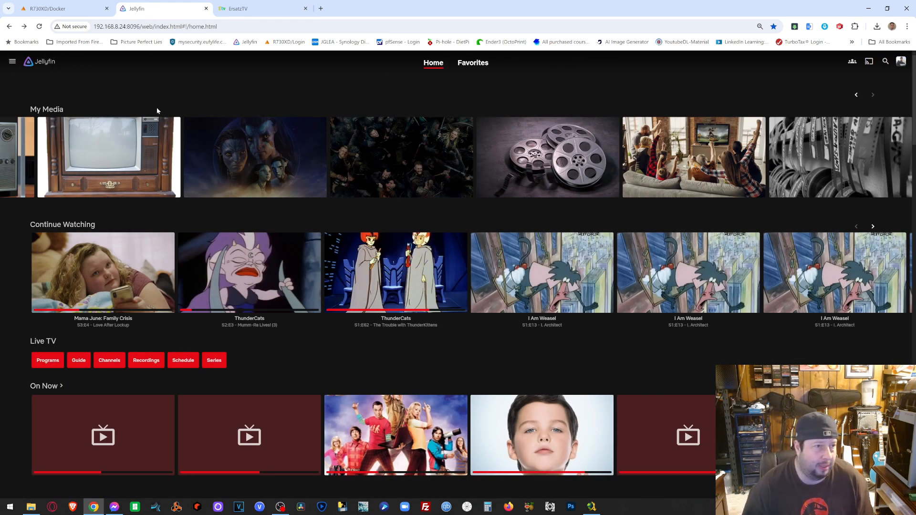
- Run Refresh Guide Data on Jellyfin's Dashboard Live TV page for the HDHomeRun tuners and XMLTV
left_click(12, 61)
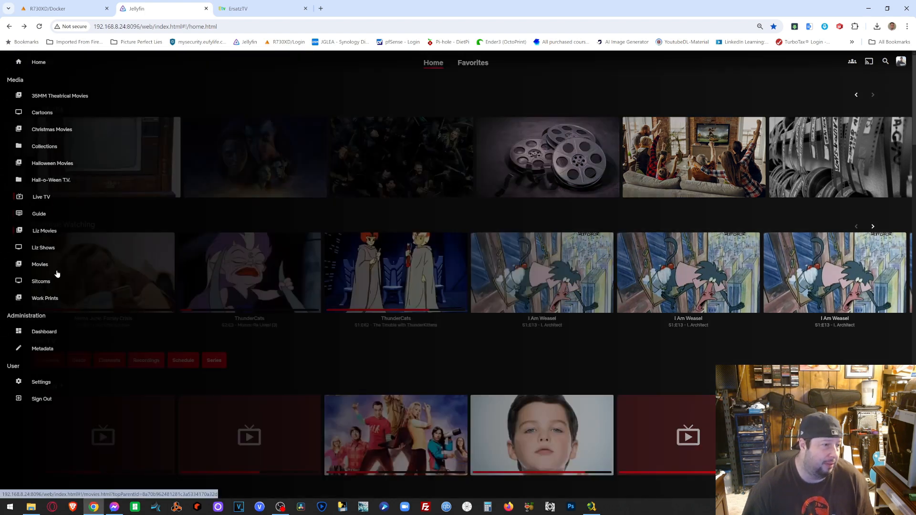
left_click(44, 331)
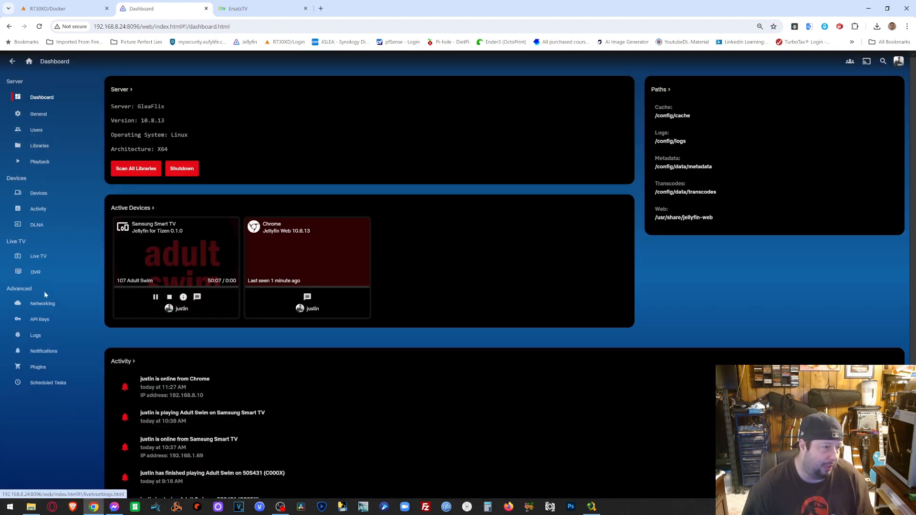
left_click(38, 256)
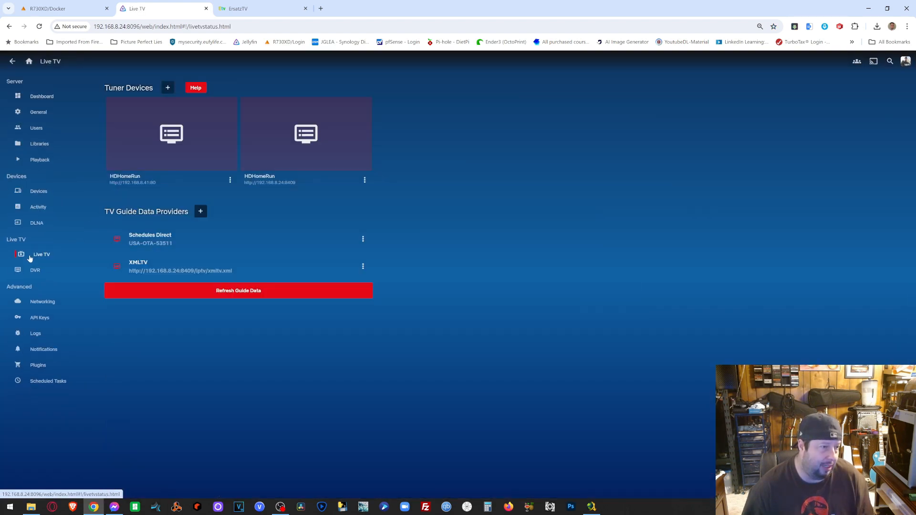
left_click(226, 293)
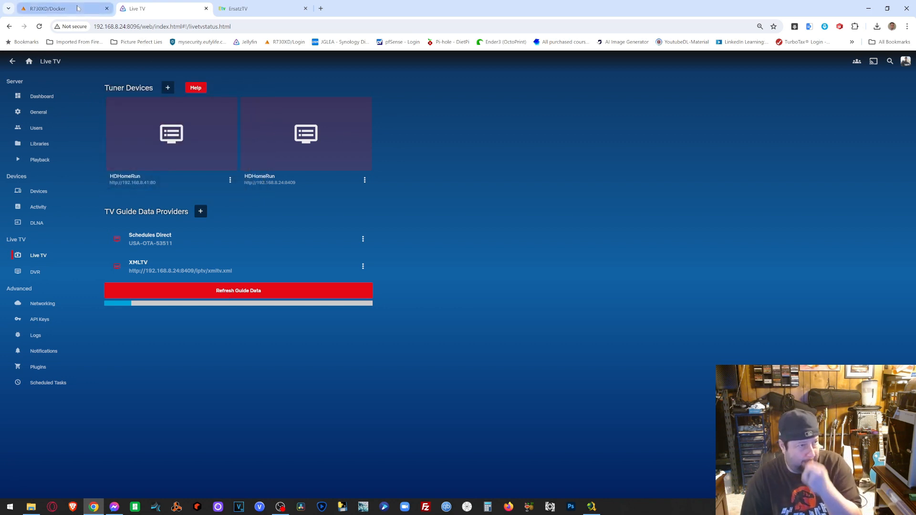
left_click(48, 9)
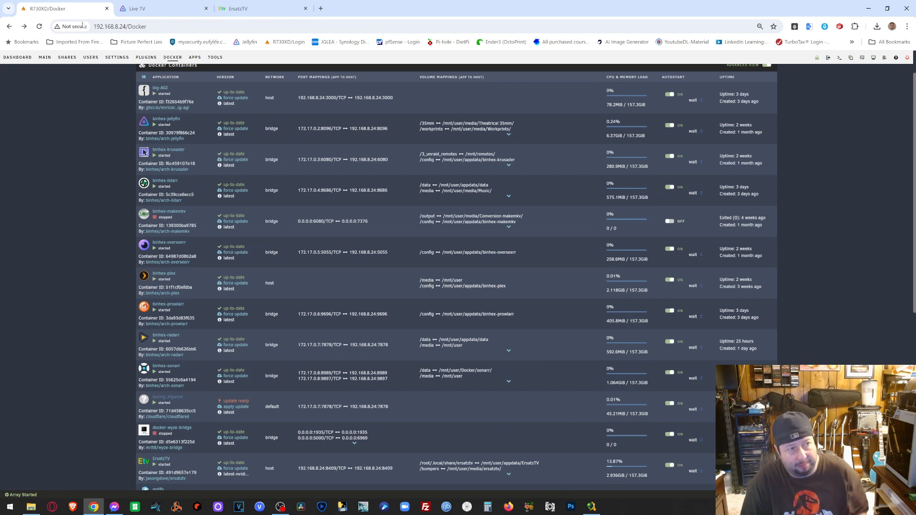
- Launch the binhex-plex WebUI, sign in with the user's PIN, and go to Settings > Live TV & DVR
left_click(143, 276)
left_click(152, 289)
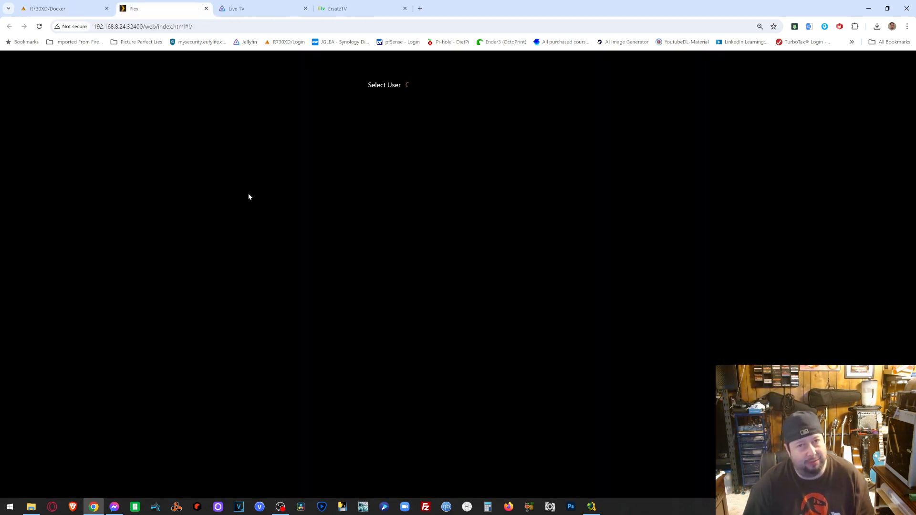
left_click(395, 126)
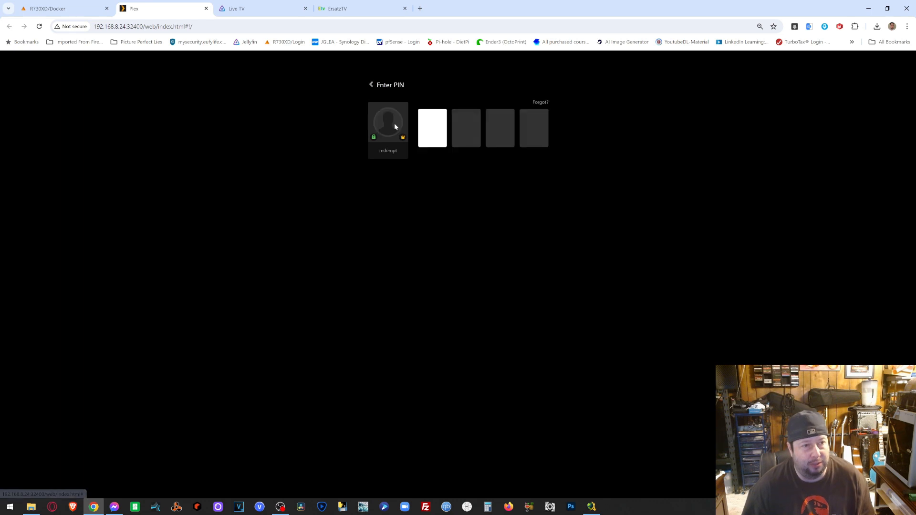
type("1234")
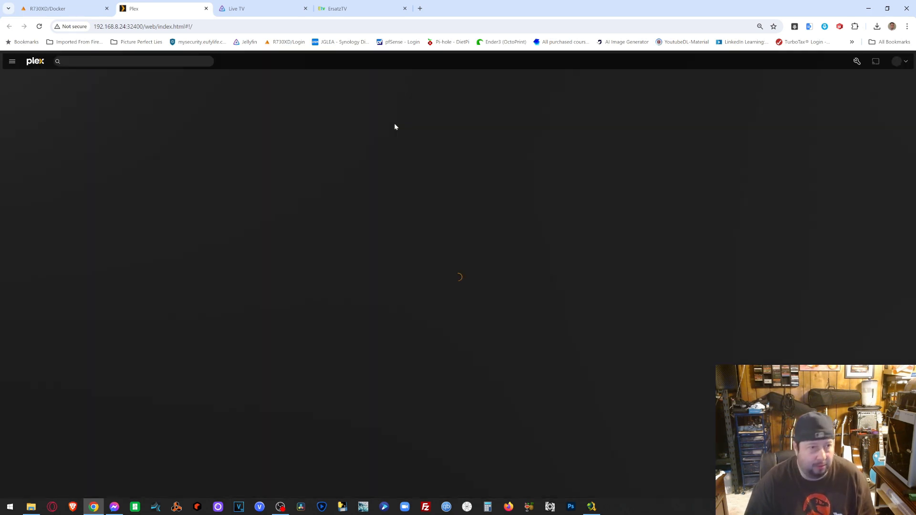
left_click(856, 61)
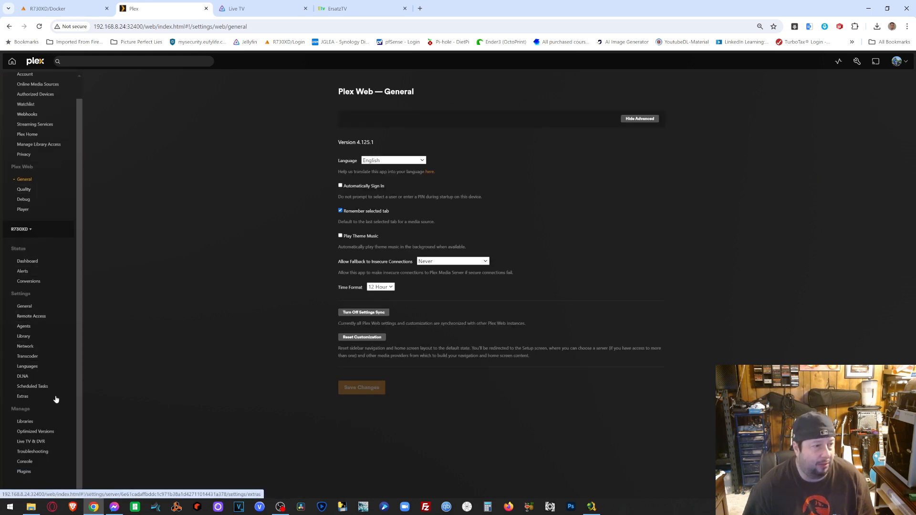
left_click(40, 441)
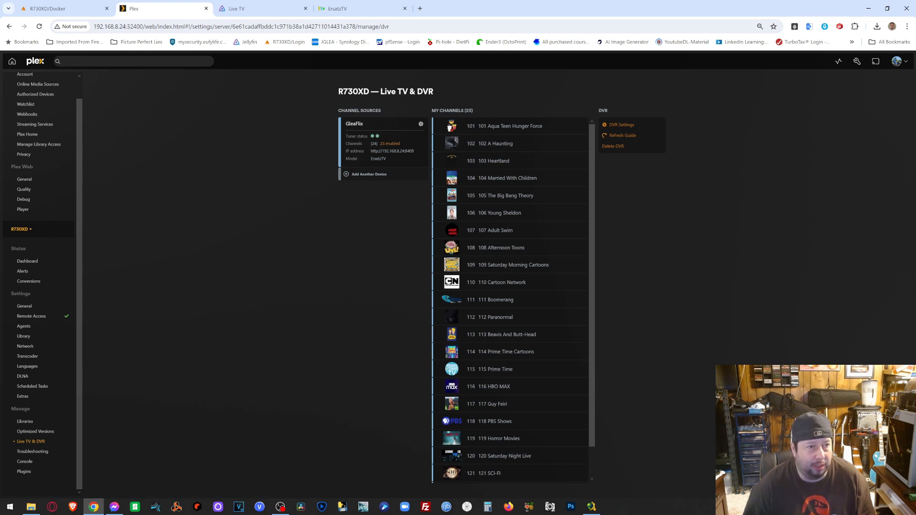
- Tick channel 124, match it to guide channel 124 The Simpsons WOC, and save
left_click(386, 143)
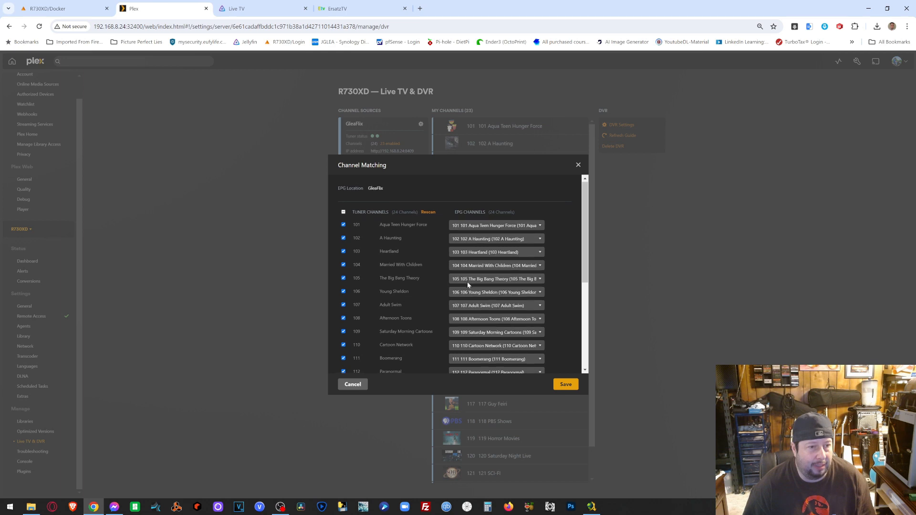
scroll(467, 283, "down", 4)
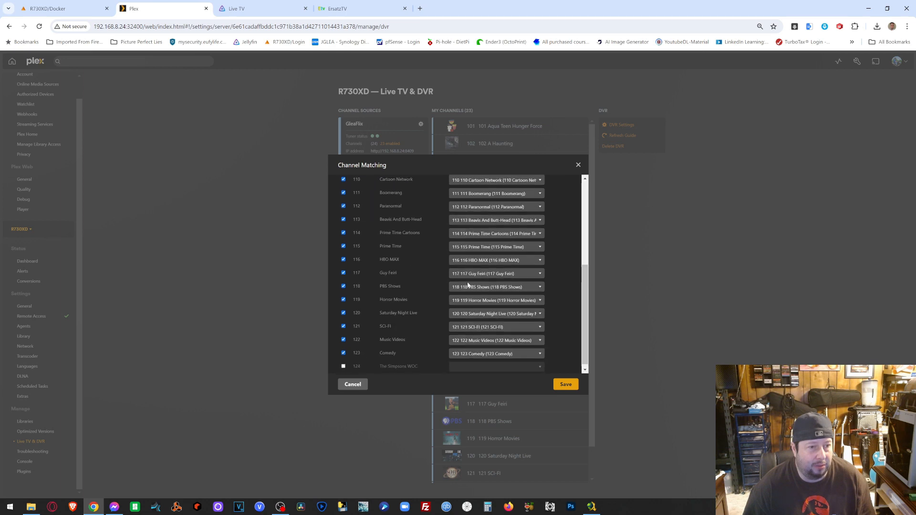
left_click(343, 362)
left_click(460, 363)
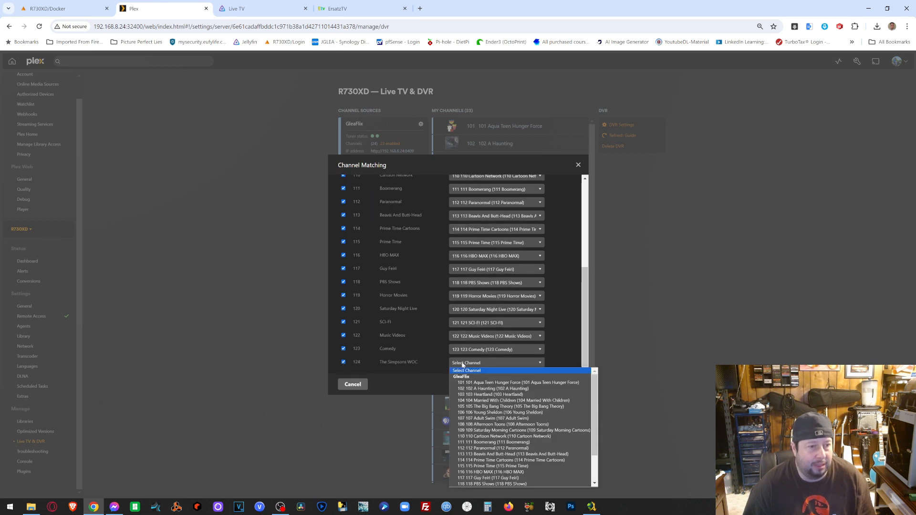
scroll(517, 454, "down", 2)
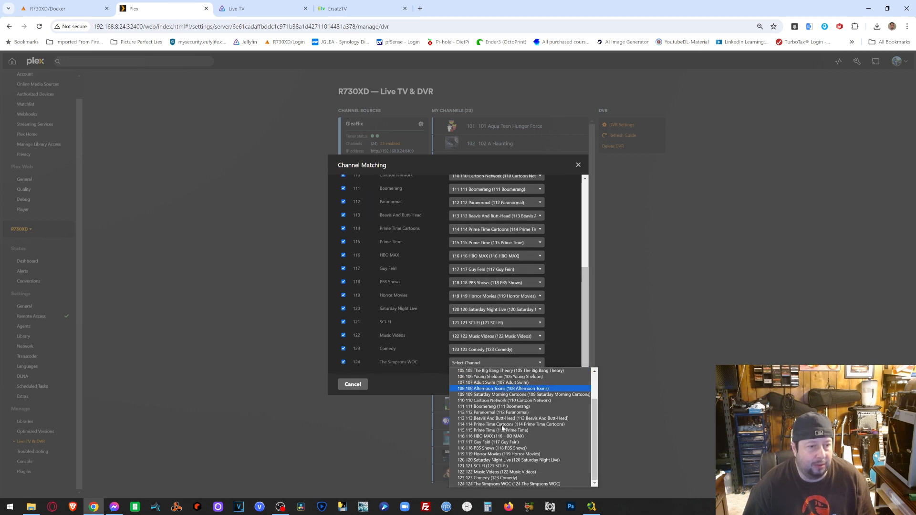
left_click(524, 483)
left_click(564, 385)
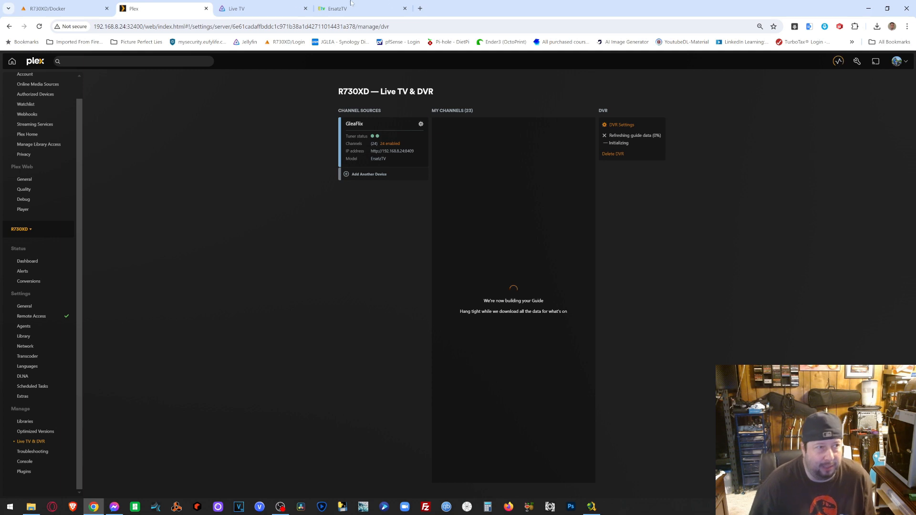
- Close the Jellyfin Live TV tab and, once the guide refresh has run, return to ErsatzTV
left_click(304, 8)
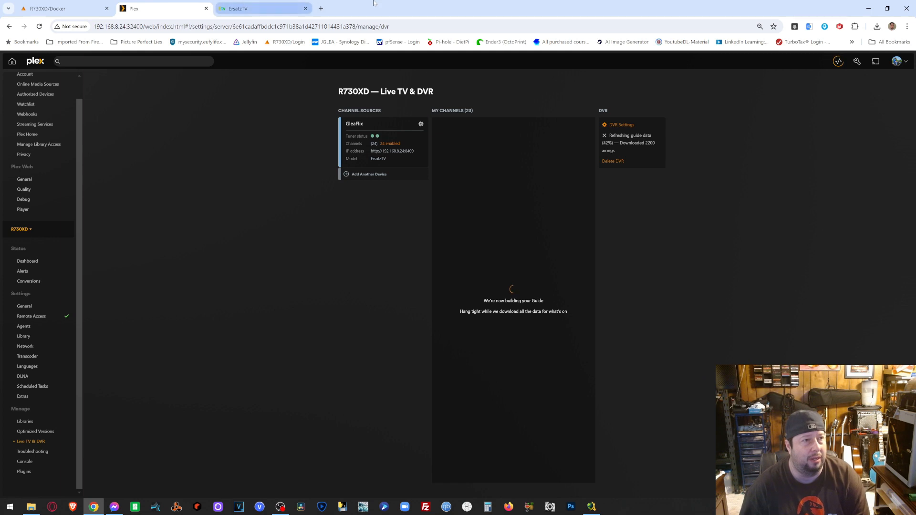
left_click(292, 6)
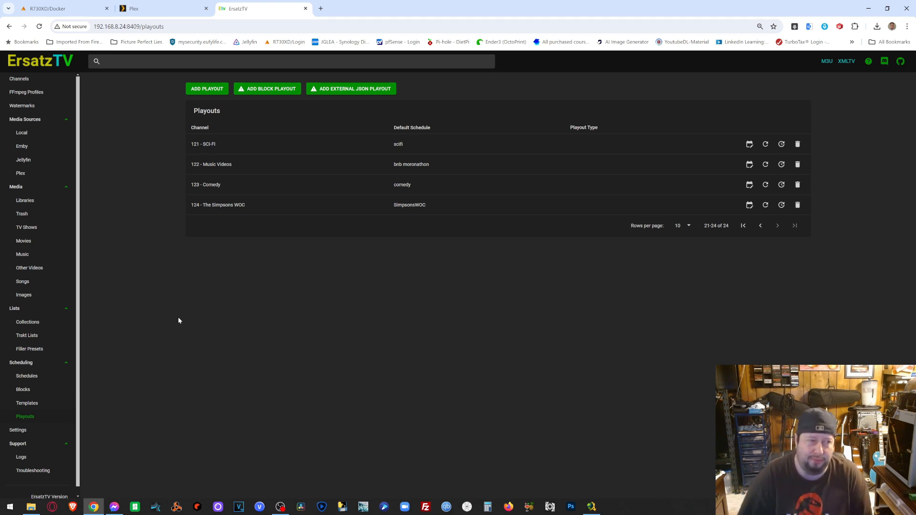
- Compare Plex's guide progress with ErsatzTV's playouts, ending on Plex's Live TV & DVR page
left_click(172, 14)
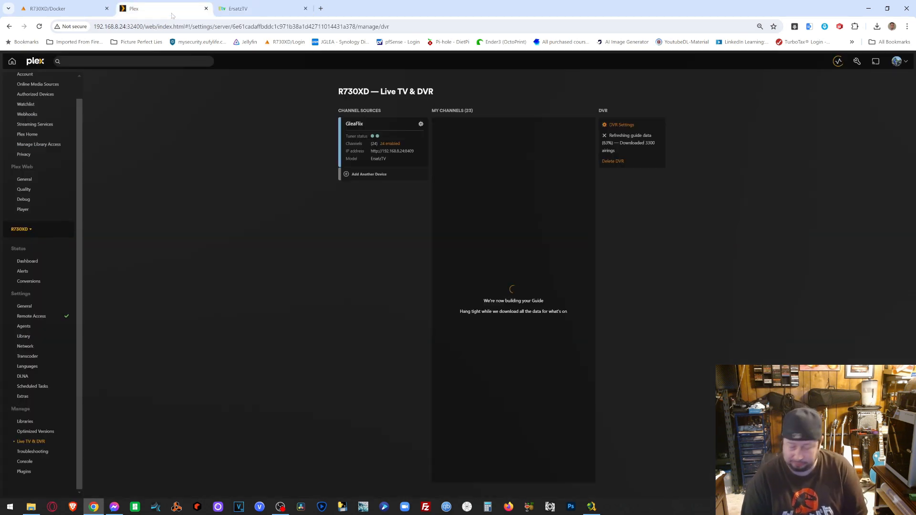
left_click(229, 5)
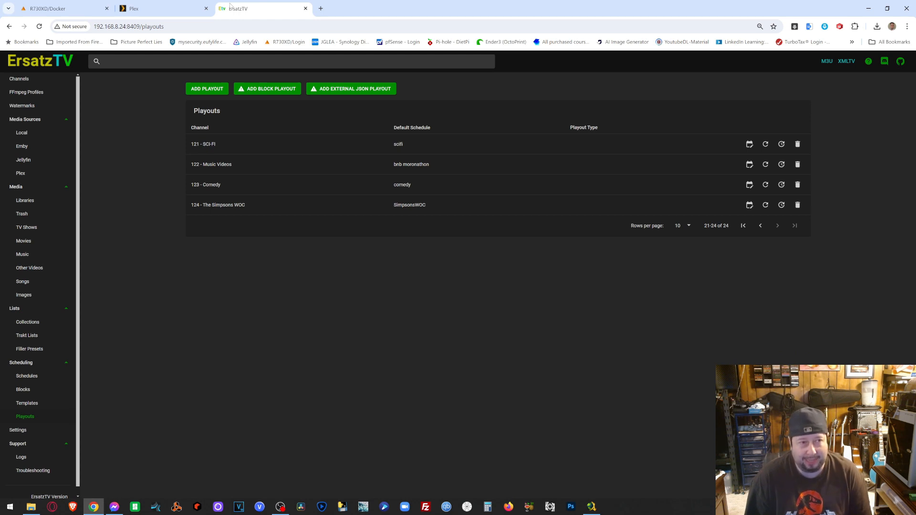
left_click(144, 8)
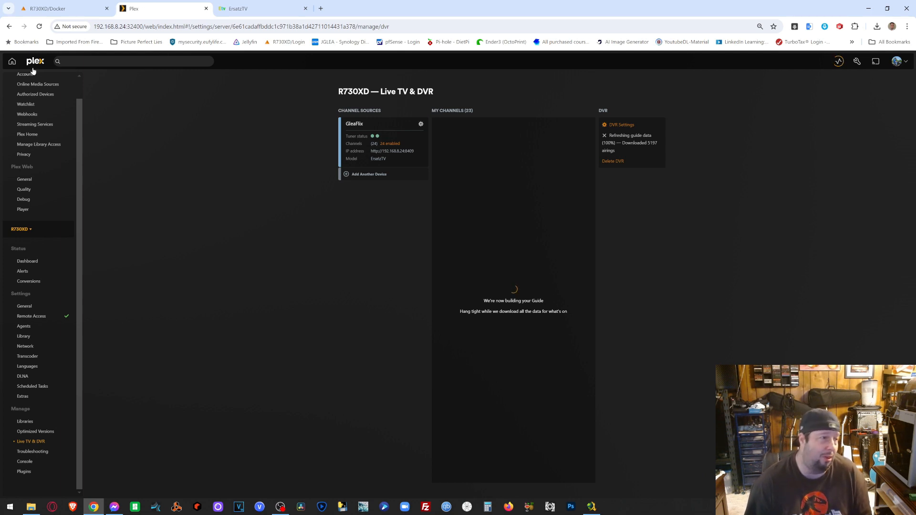
- After the guide refresh reaches 100% with 5197 airings, return to the Plex home page
left_click(12, 63)
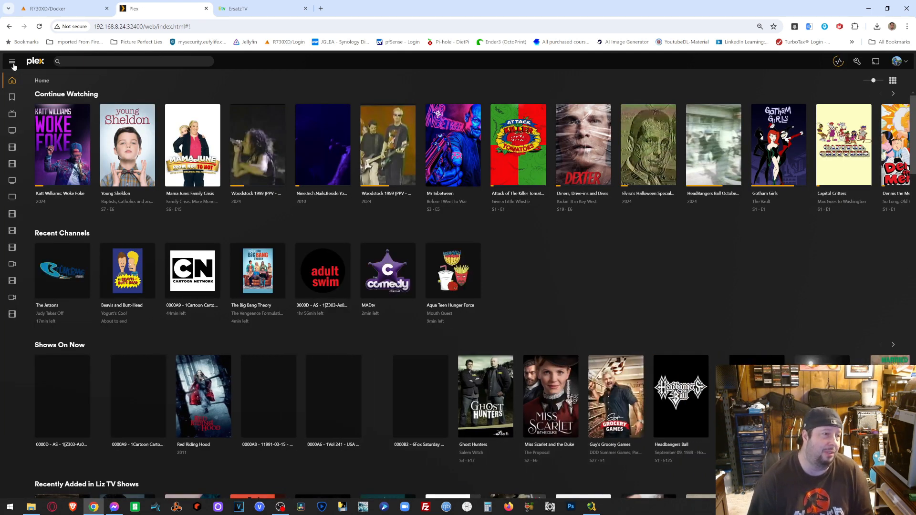
- Open Plex's Live TV guide and play channel 124 The Simpsons WOC
left_click(12, 115)
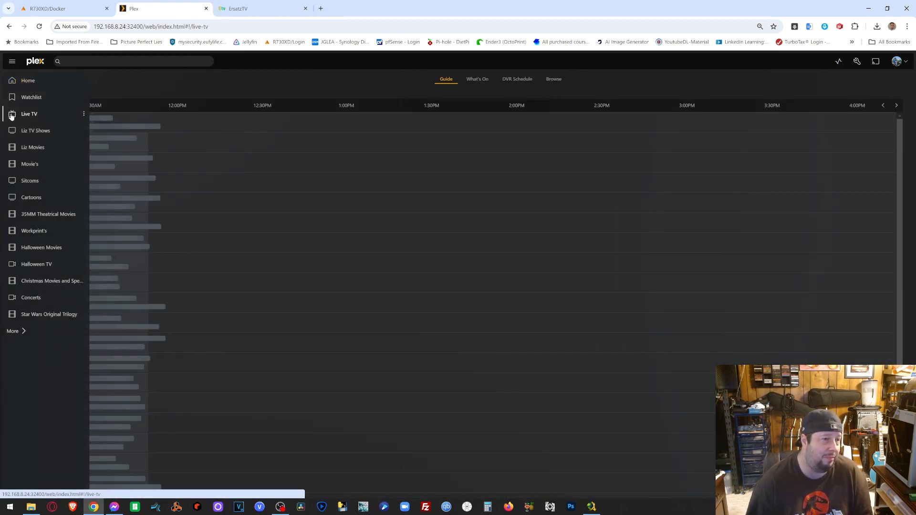
scroll(513, 322, "down", 2)
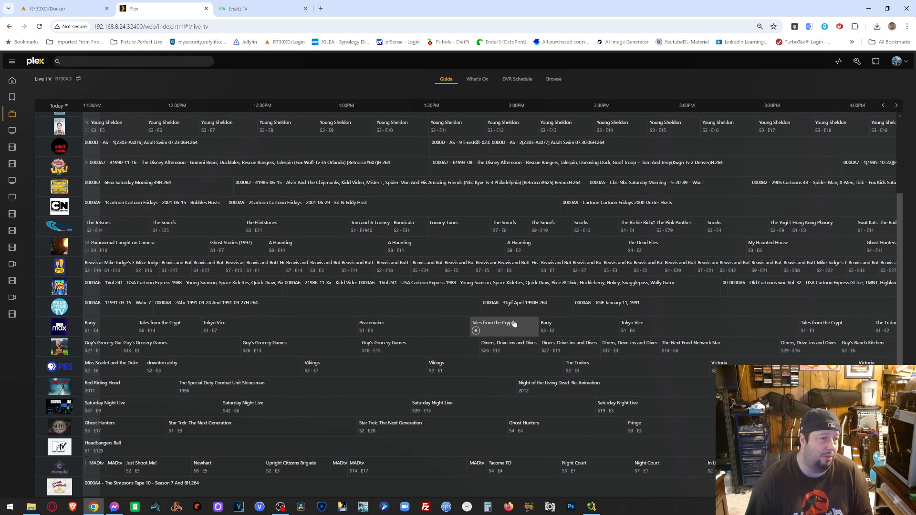
mouse_move(142, 485)
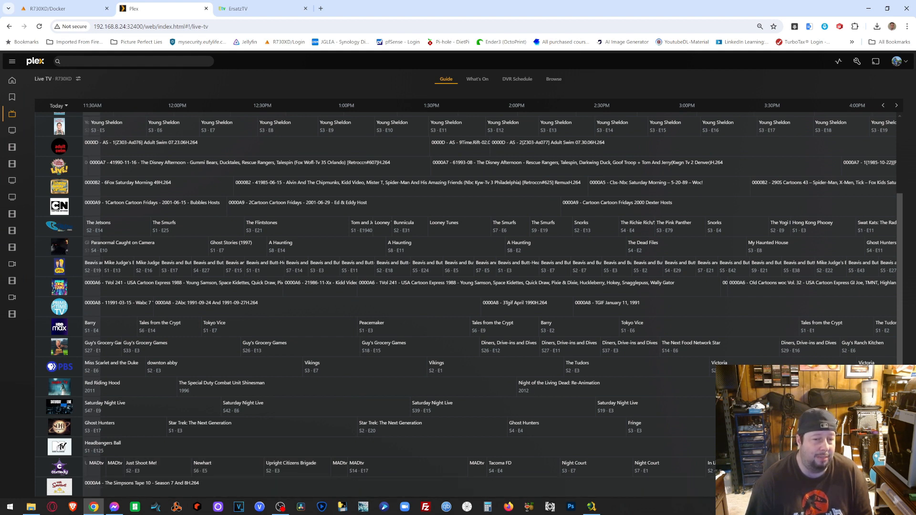
mouse_move(525, 414)
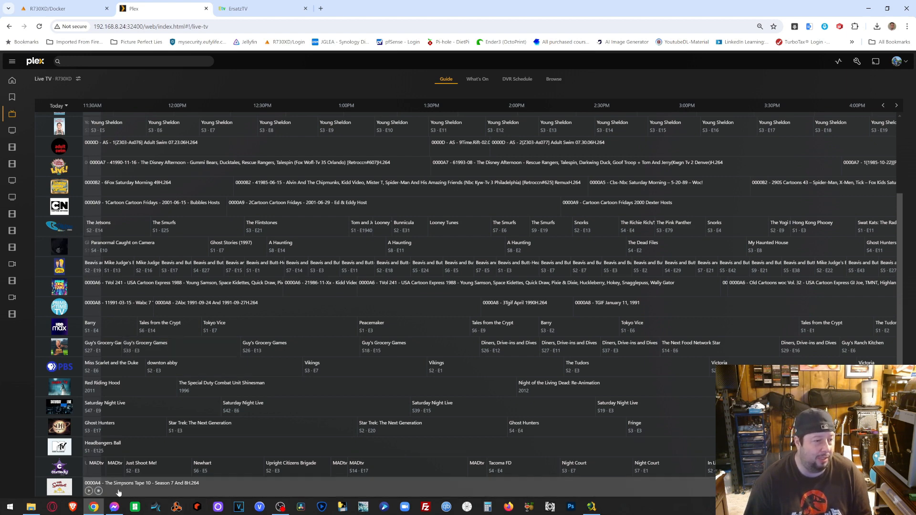
left_click(89, 491)
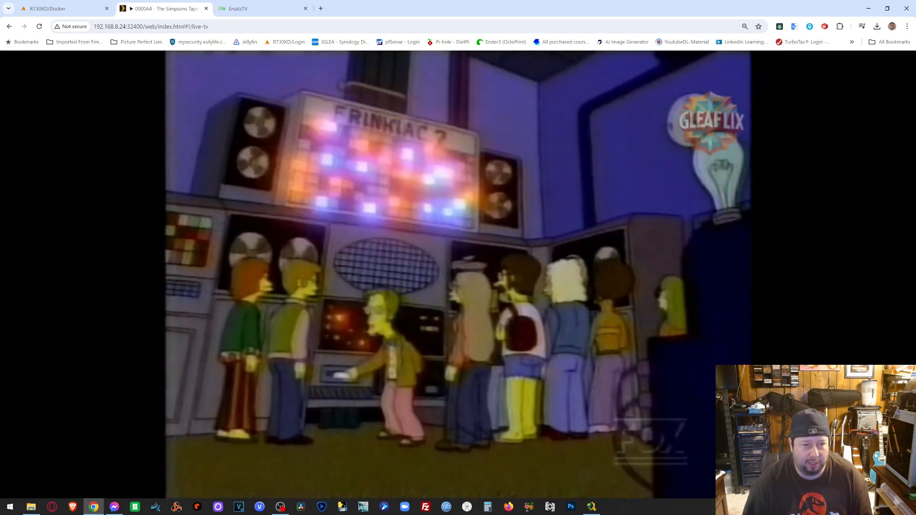
- Exit the full-screen Simpsons player and close the Plex tab
mouse_move(699, 480)
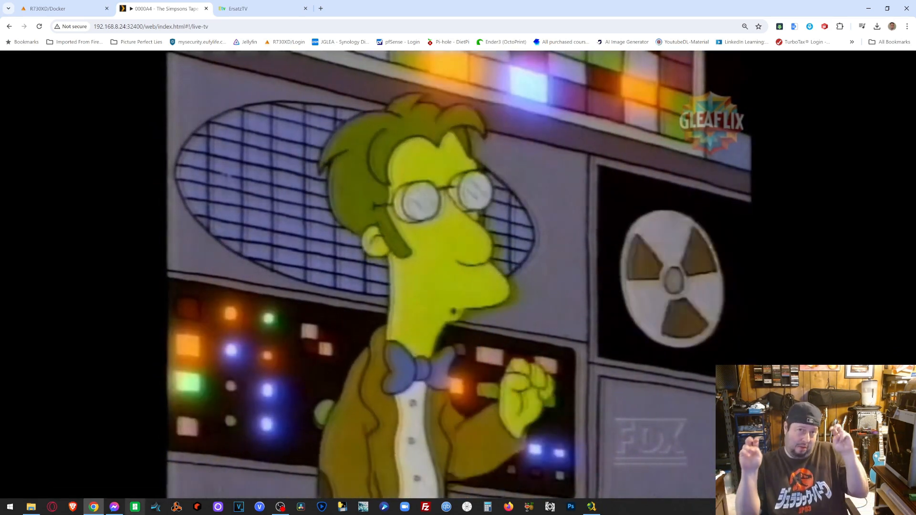
mouse_move(127, 485)
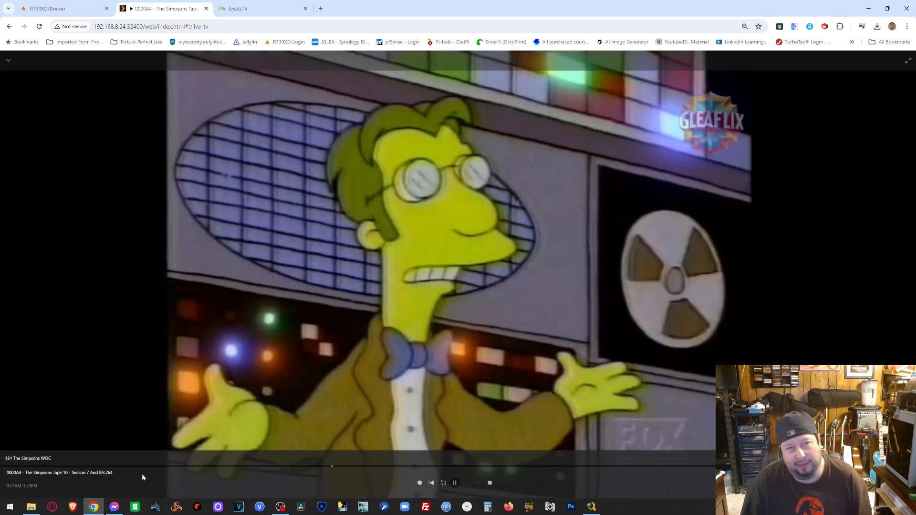
left_click(7, 60)
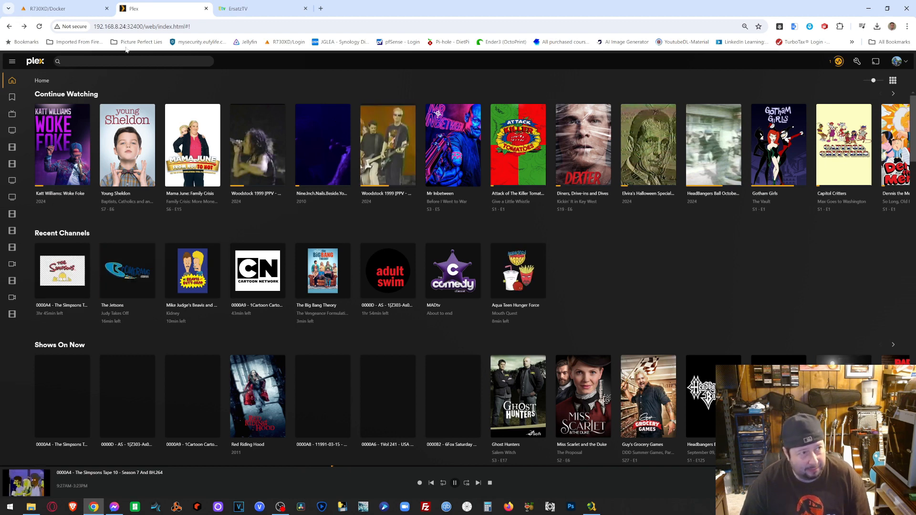
left_click(205, 8)
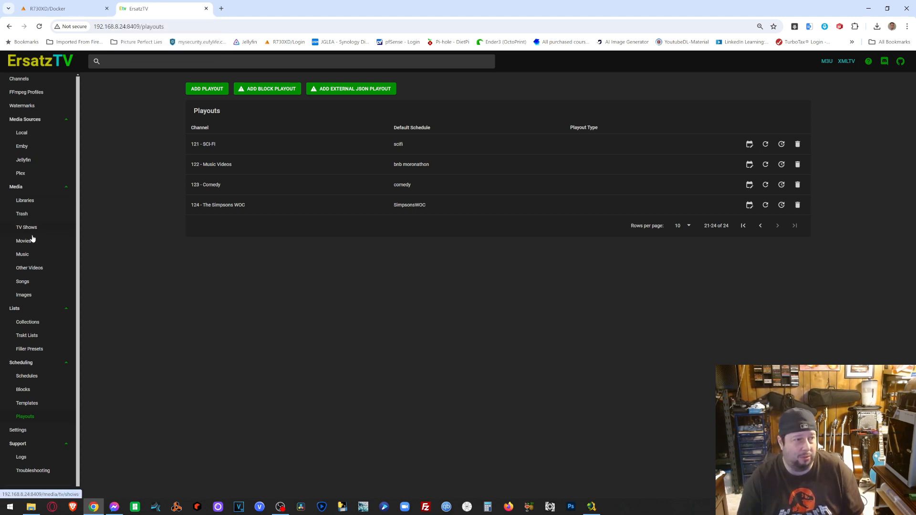
- Browse the Other Videos media across two pages, then the Songs, Images and Trash pages
left_click(36, 269)
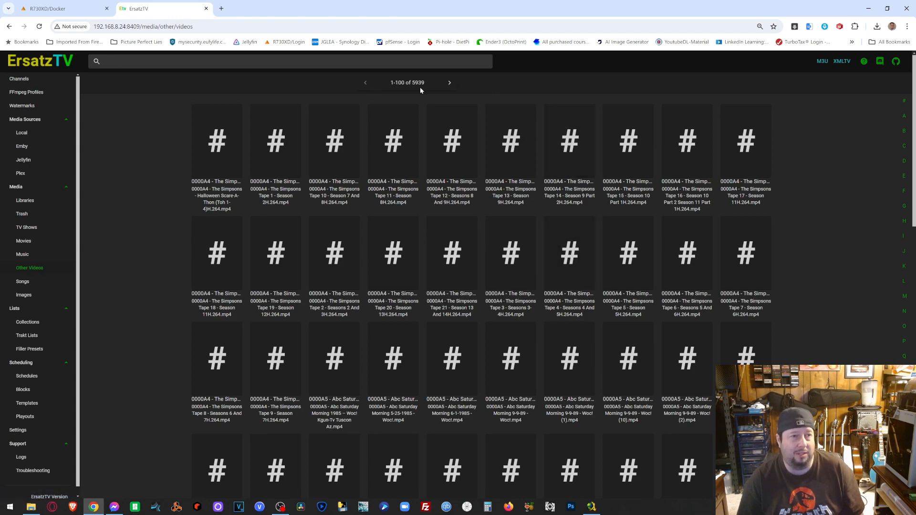
scroll(769, 220, "down", 10)
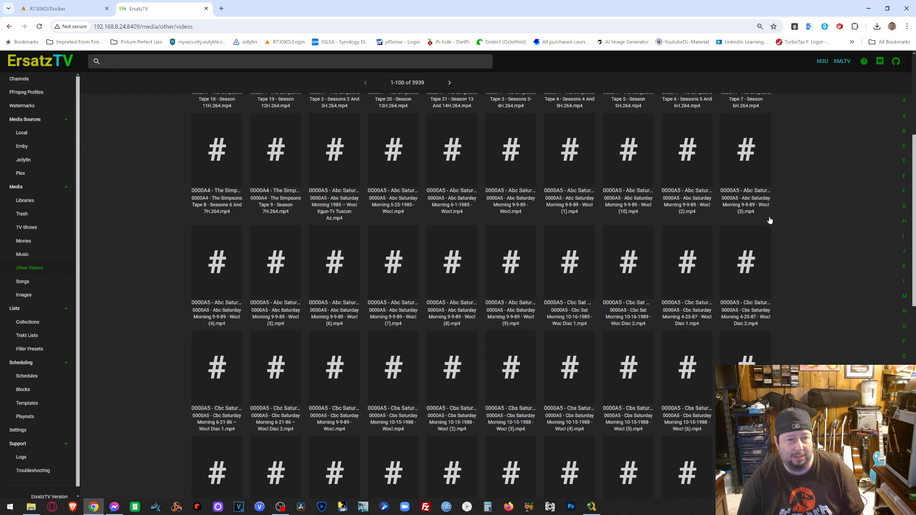
scroll(770, 220, "up", 10)
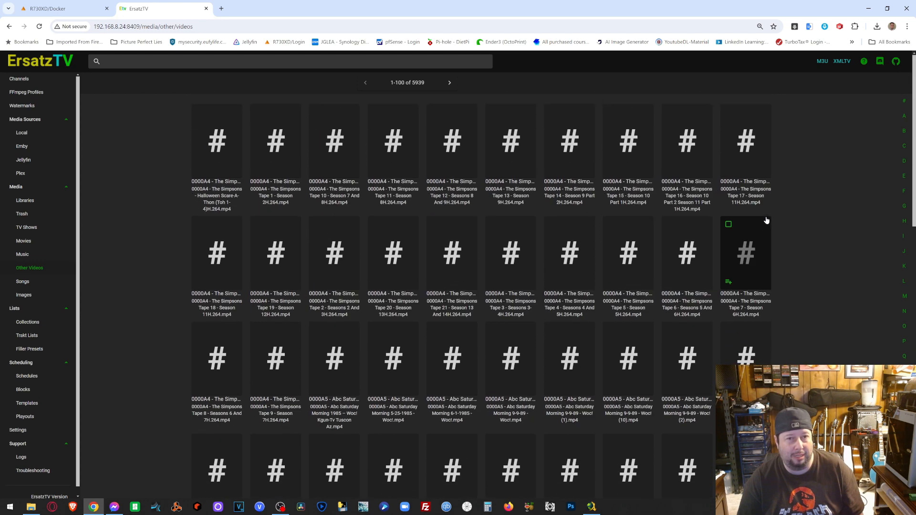
left_click(448, 83)
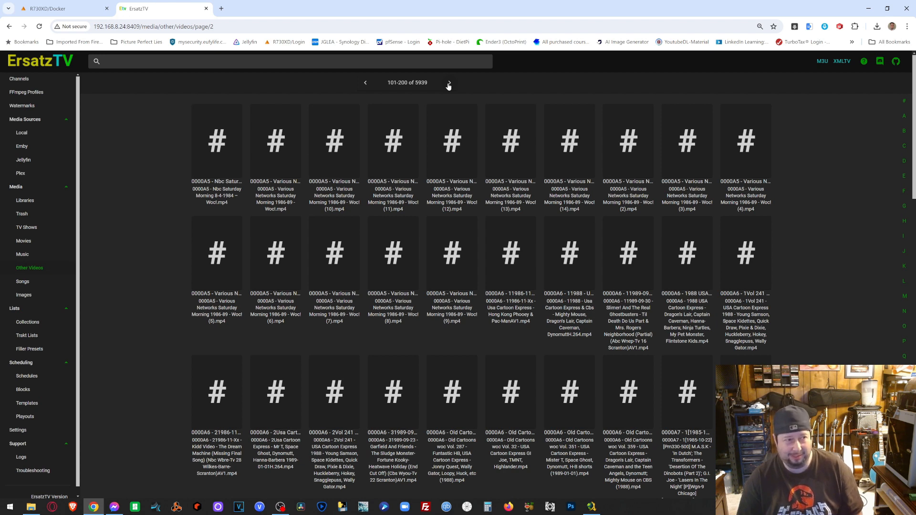
left_click(24, 283)
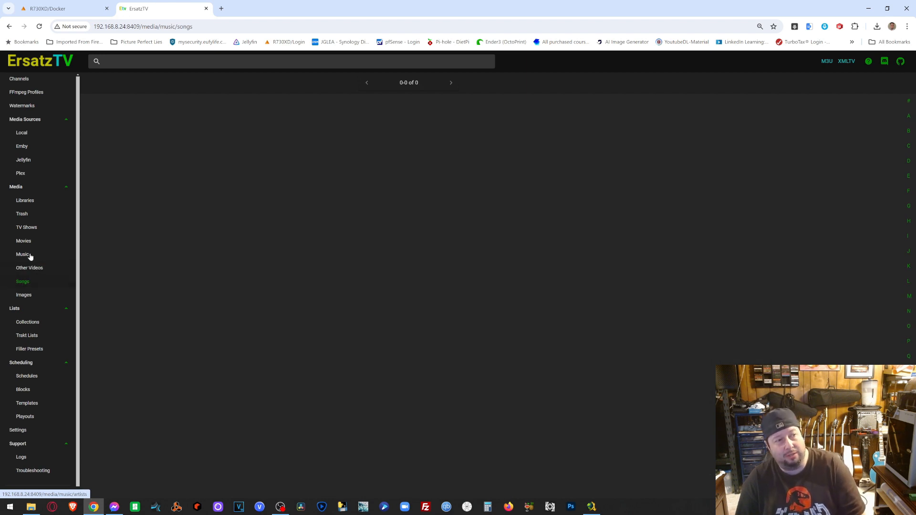
left_click(27, 295)
left_click(23, 282)
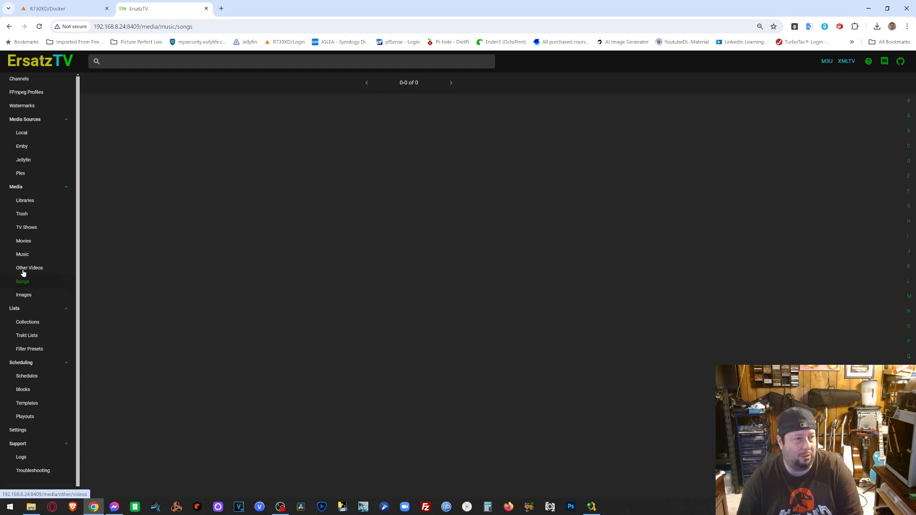
- Start a new local library from Libraries > Media Sources > Local
left_click(24, 202)
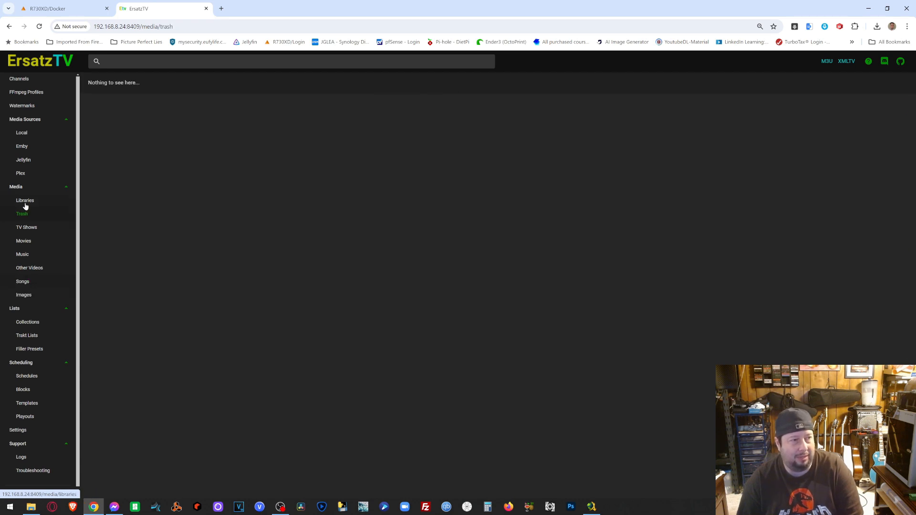
left_click(31, 136)
scroll(518, 217, "down", 5)
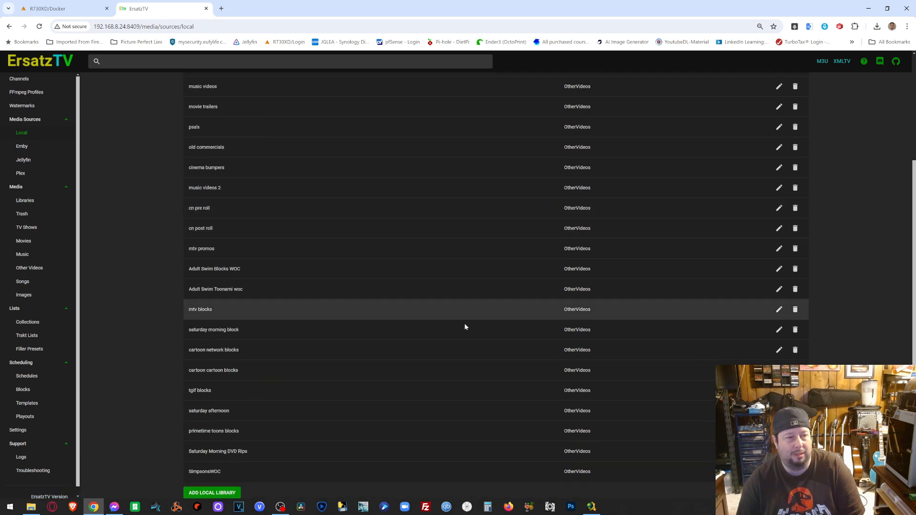
left_click(220, 493)
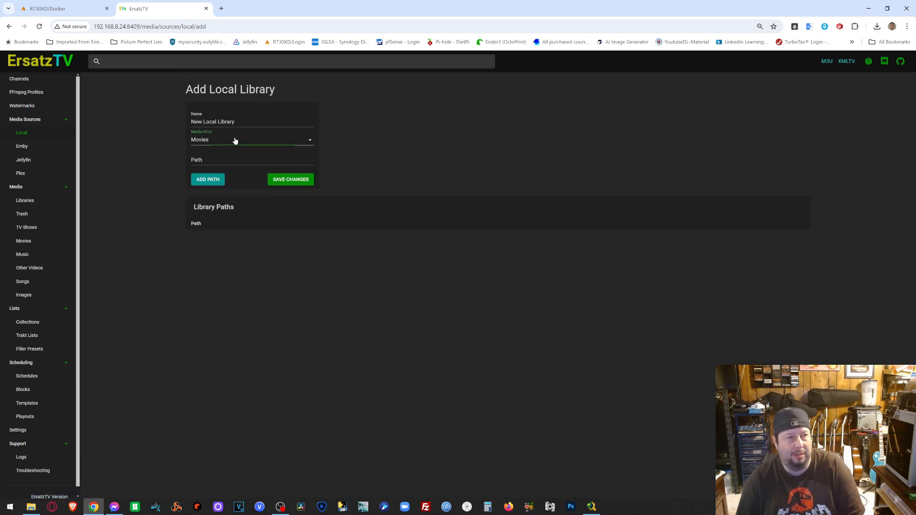
- Review the Media Kind options, leave Movies selected, and open a new browser tab
left_click(235, 139)
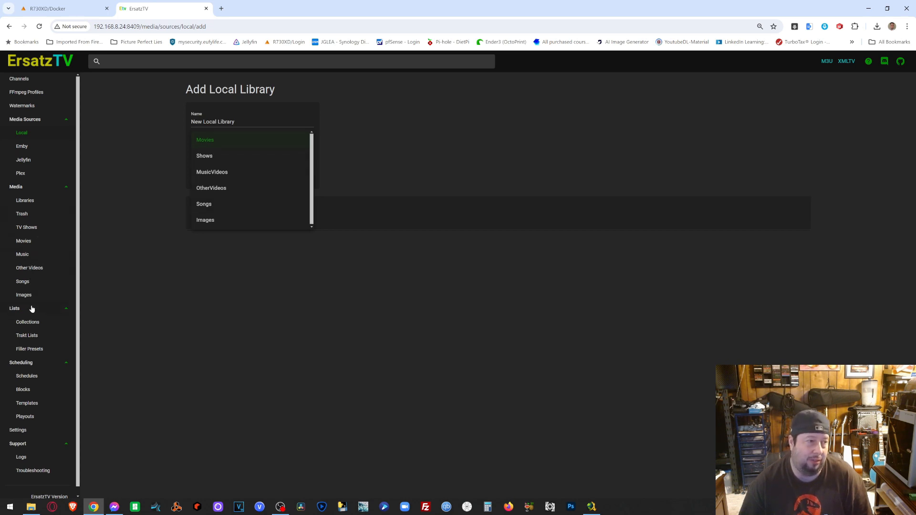
left_click(333, 271)
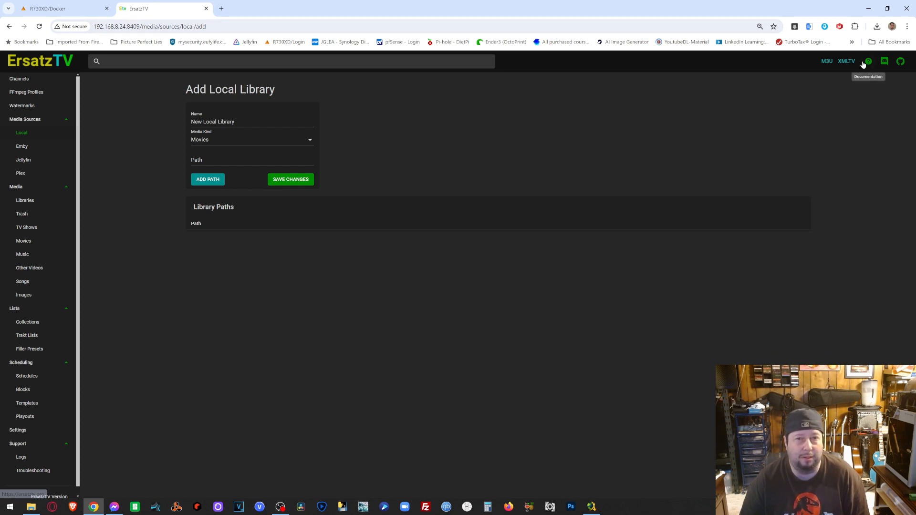
left_click(222, 9)
- Load the ErsatzTV install docs page and copy the word 'ErsatzTV' from its title
type("ersatztv")
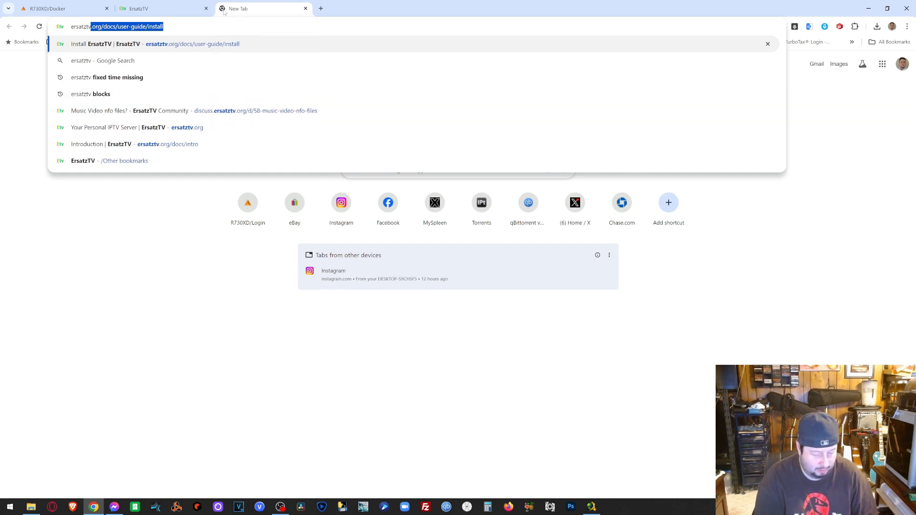
key("Return")
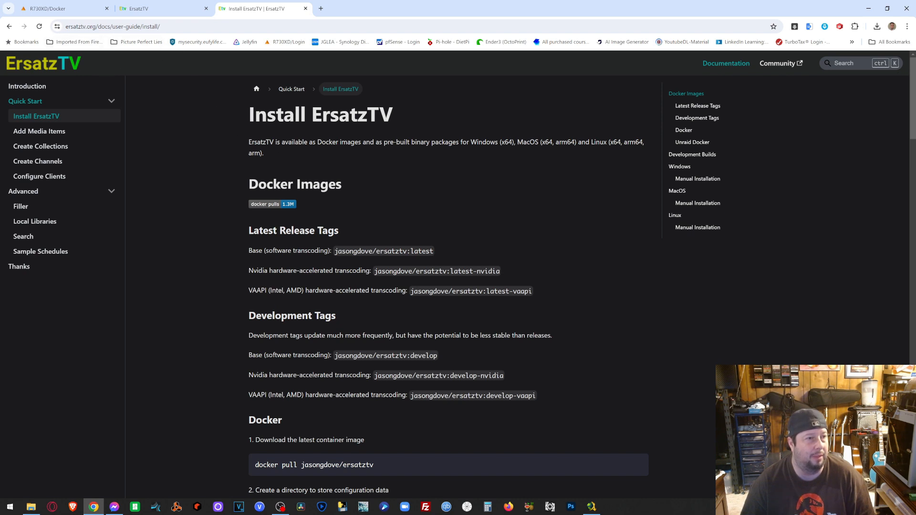
left_click_drag(393, 115, 311, 114)
key("ctrl+c")
right_click(328, 114)
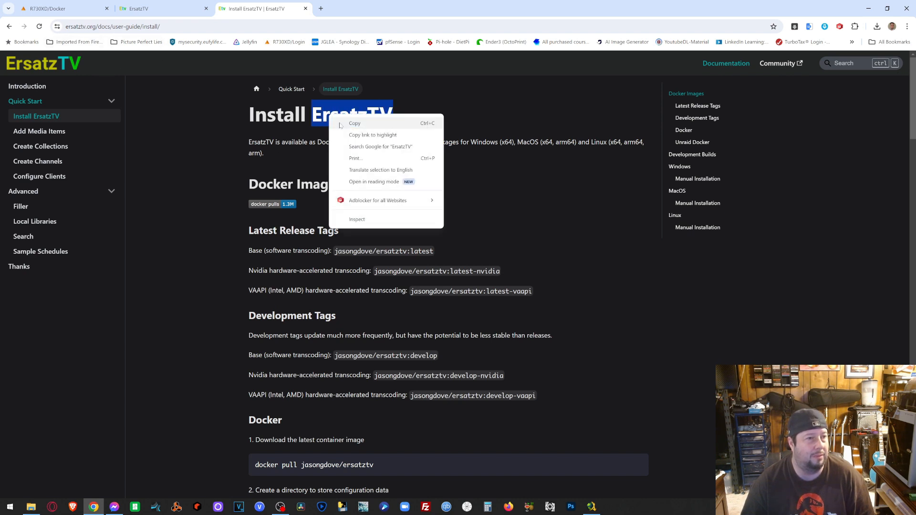
left_click(337, 125)
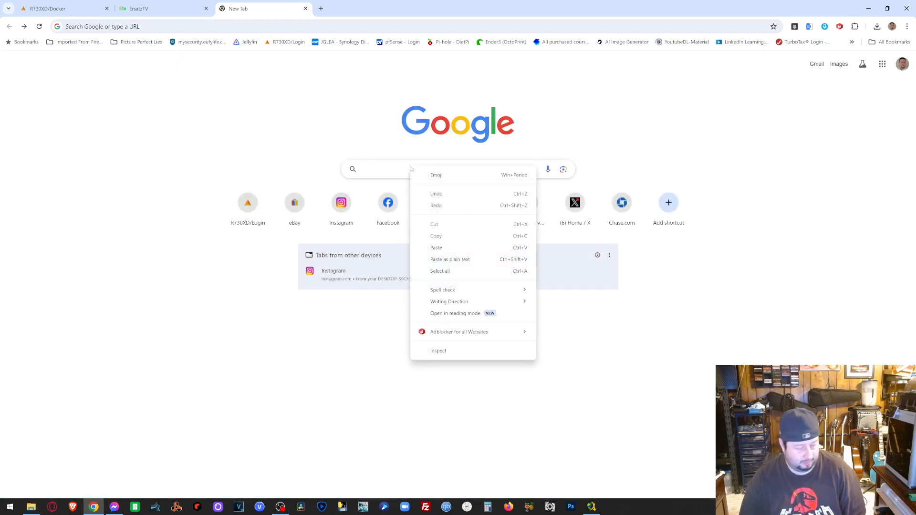
- Paste 'ErsatzTV' into the Google search box and run the search
left_click(403, 172)
right_click(403, 172)
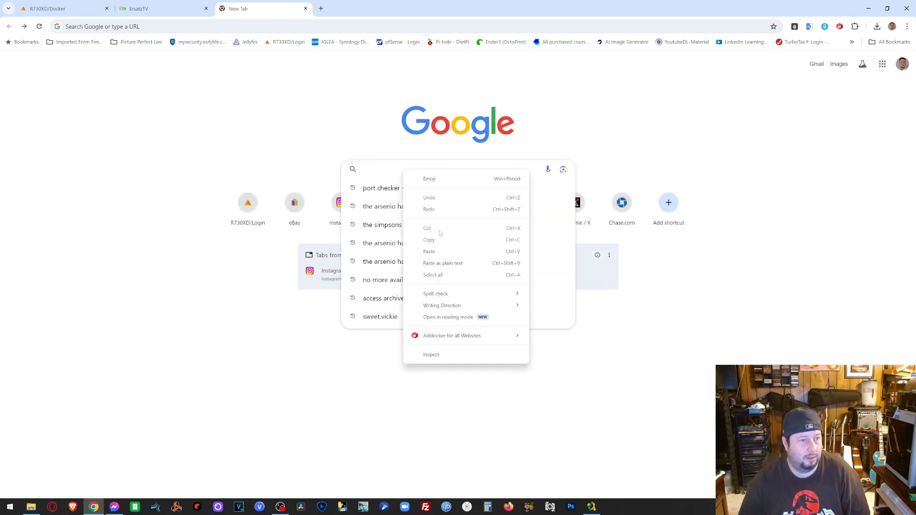
left_click(443, 250)
key("Return")
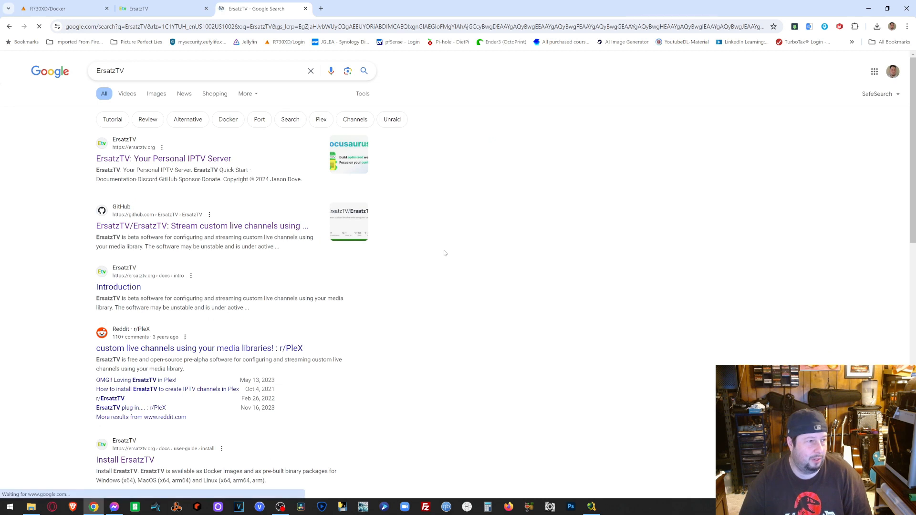
- Open the github.com ErsatzTV/ErsatzTV result and scroll through its README before returning to the top
left_click(158, 231)
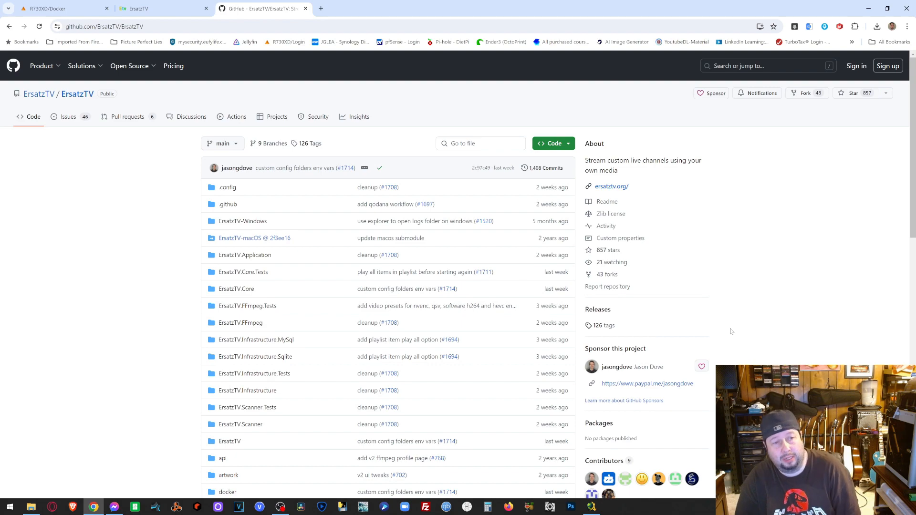
scroll(730, 332, "down", 2)
scroll(731, 329, "down", 7)
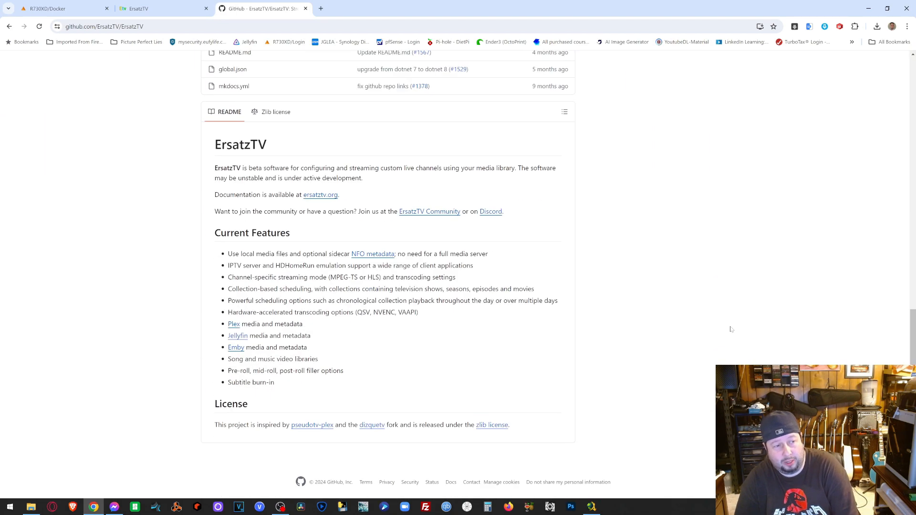
scroll(731, 330, "up", 9)
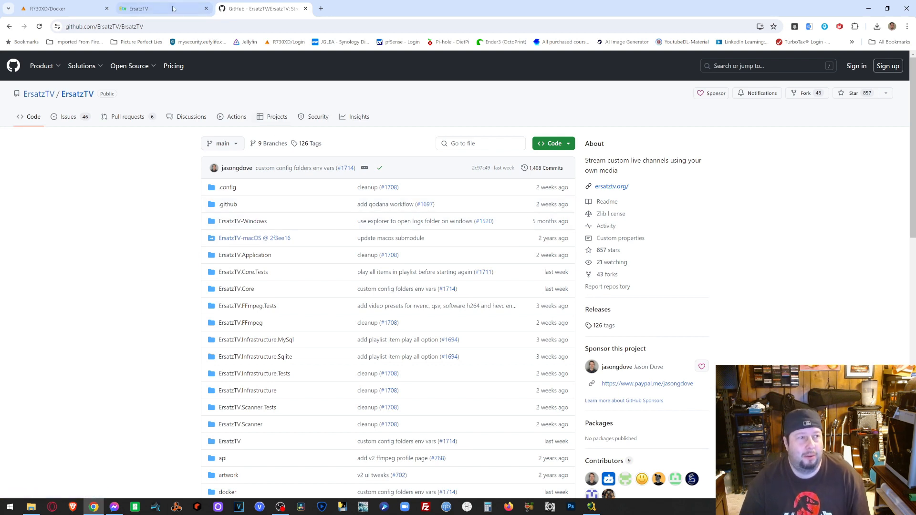
- Close the GitHub tab, view ErsatzTV's channel list, then return to the R730XD/Docker tab
left_click(305, 8)
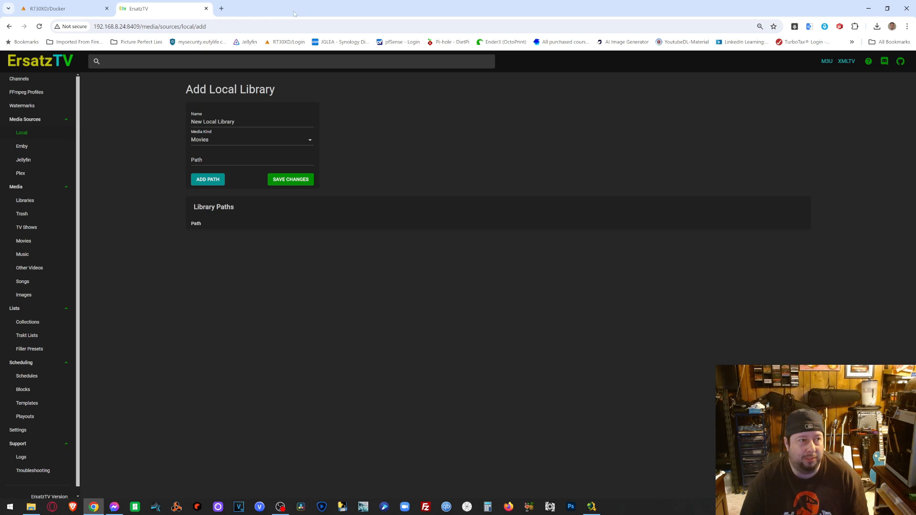
left_click(10, 79)
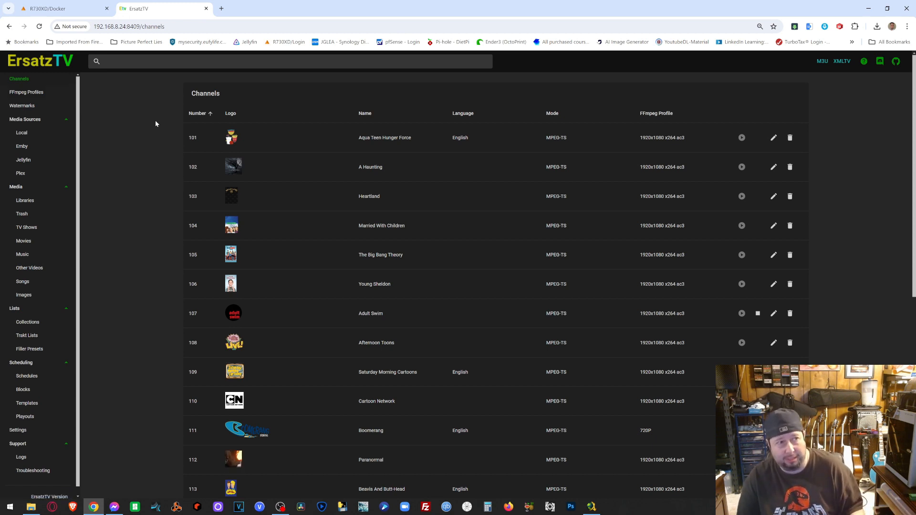
left_click(47, 8)
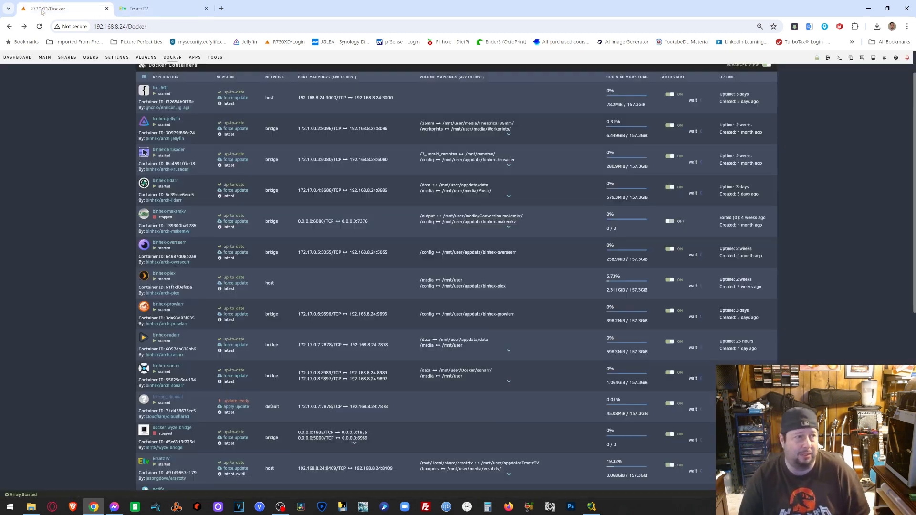
- Launch Plex's WebUI from binhex-plex, sign in as the owner with the profile PIN, and open settings
left_click(151, 280)
left_click(155, 293)
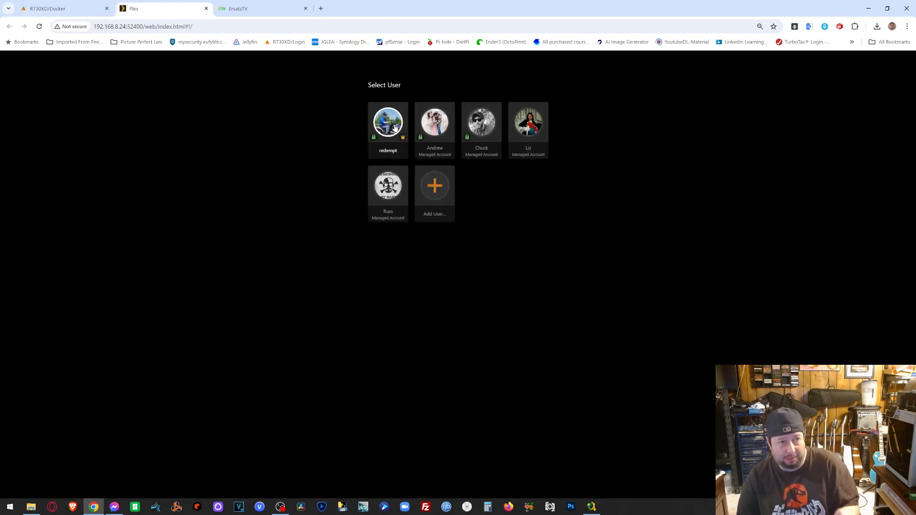
left_click(395, 122)
type("1234")
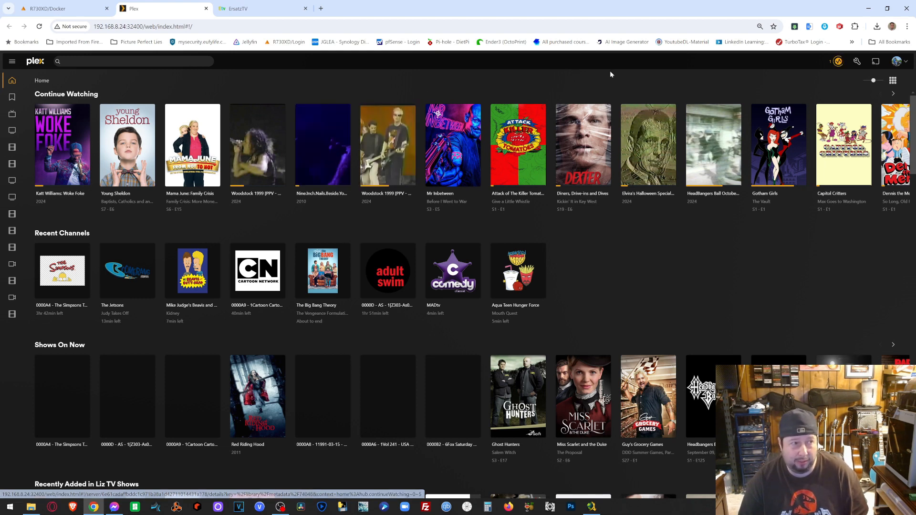
left_click(857, 62)
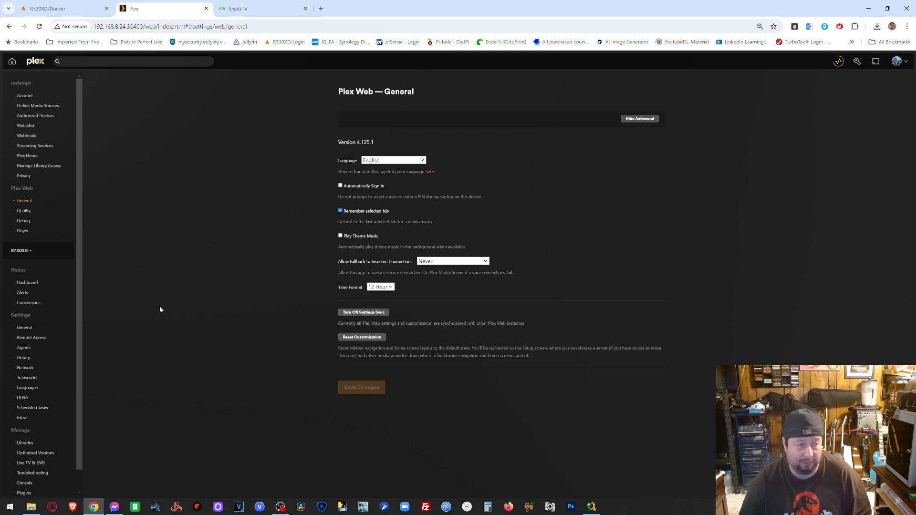
- Go to Live TV & DVR settings and choose Add Another Device to begin tuner setup
scroll(28, 363, "down", 2)
left_click(31, 441)
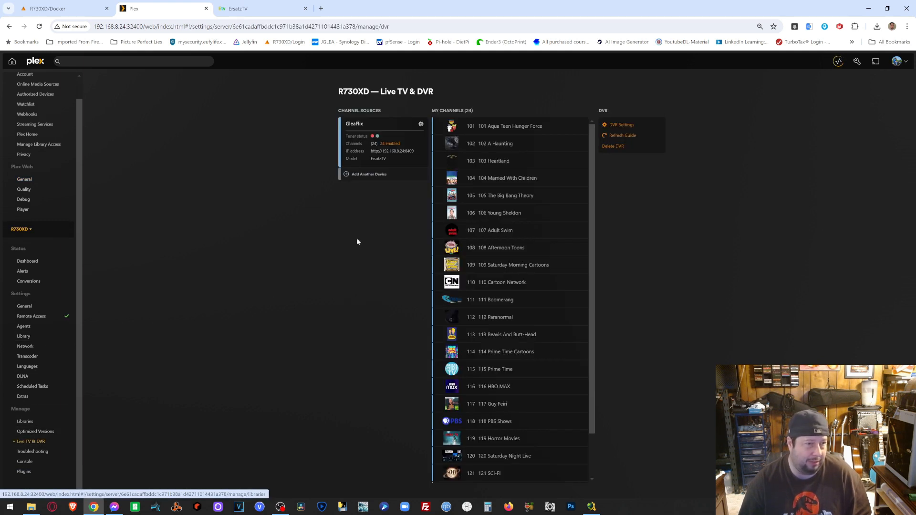
left_click(369, 174)
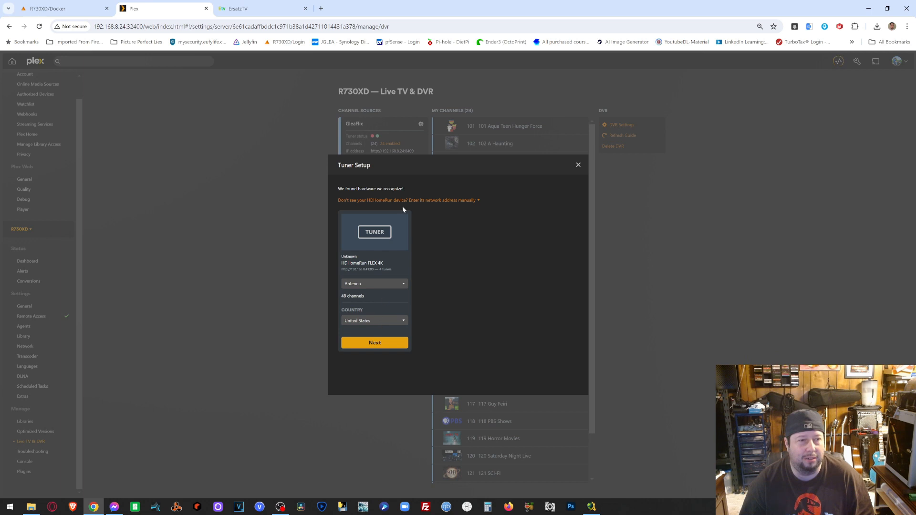
- Toggle the manual network address field, close Tuner Setup unchanged, and return to Unraid Docker
left_click(424, 201)
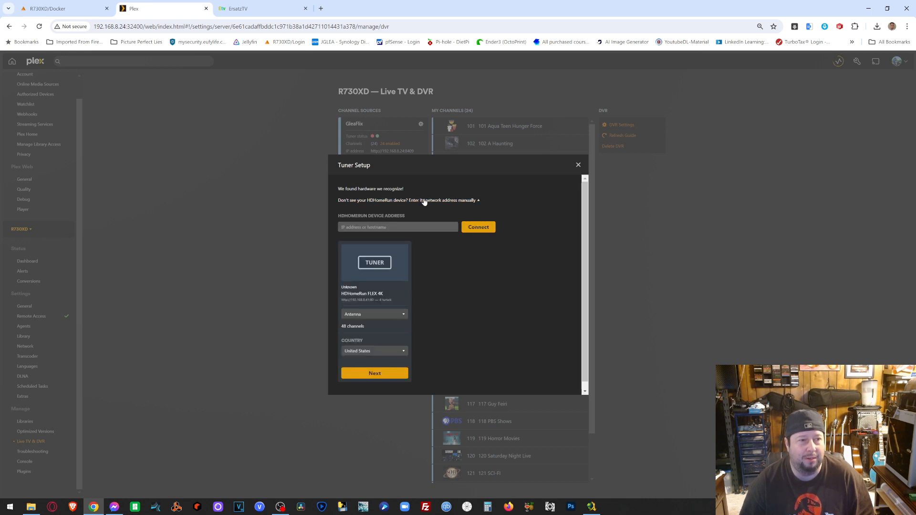
left_click(424, 202)
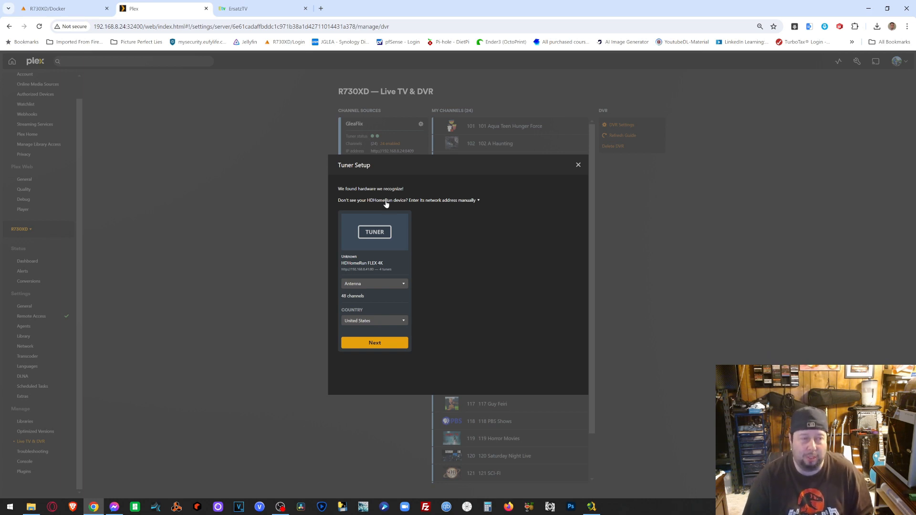
left_click(578, 167)
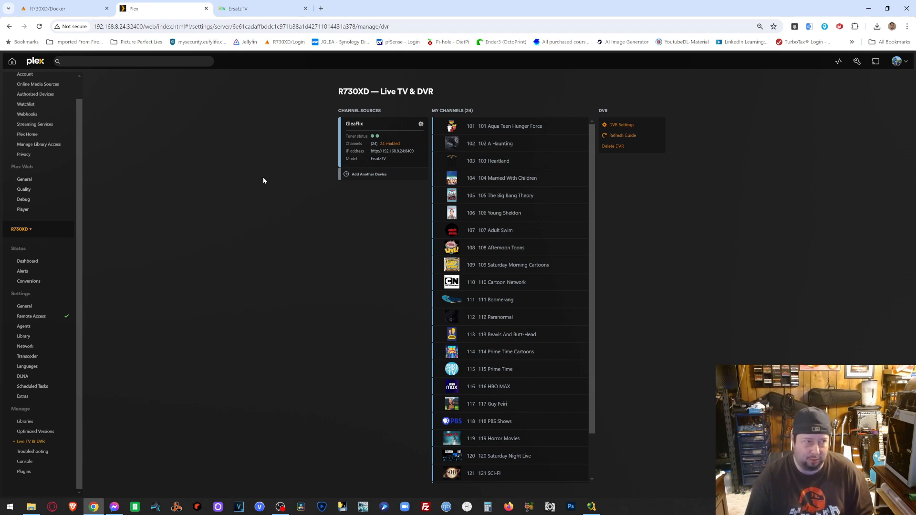
left_click(51, 14)
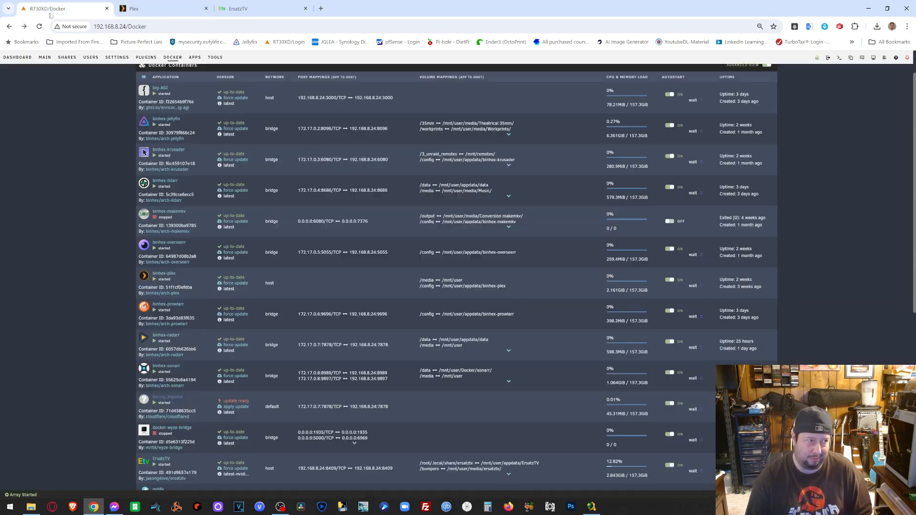
- Launch Jellyfin's WebUI from Unraid and open the Live TV Channels grid
left_click(143, 122)
left_click(155, 135)
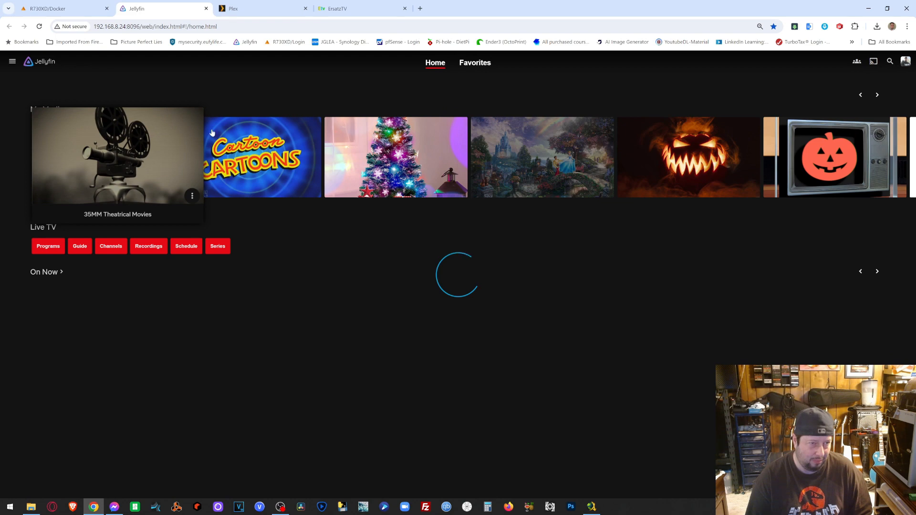
left_click(874, 97)
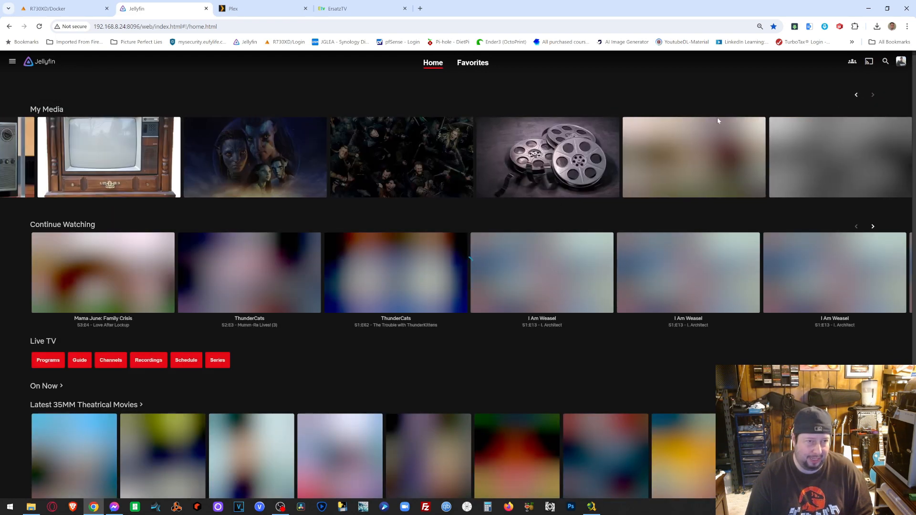
left_click(125, 172)
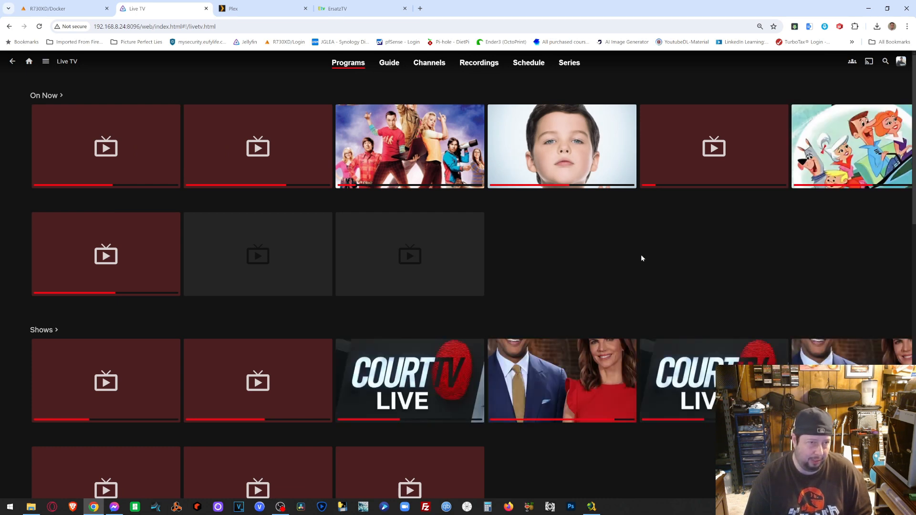
left_click(429, 67)
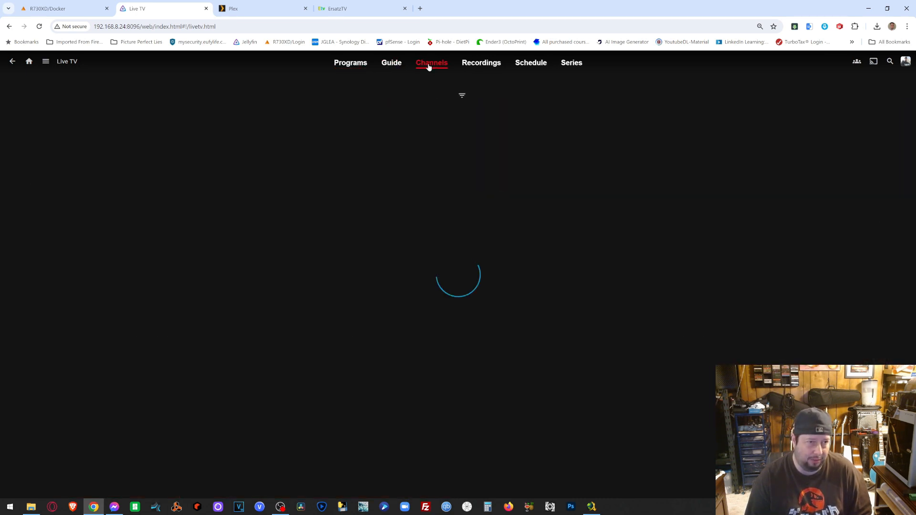
- Mark channel 101 Aqua Teen Hunger Force as a favourite
left_click(459, 97)
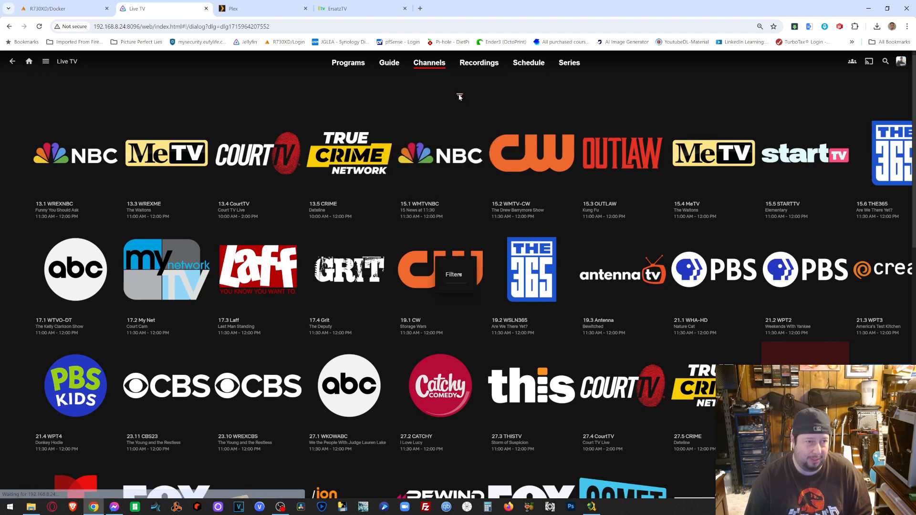
left_click(459, 277)
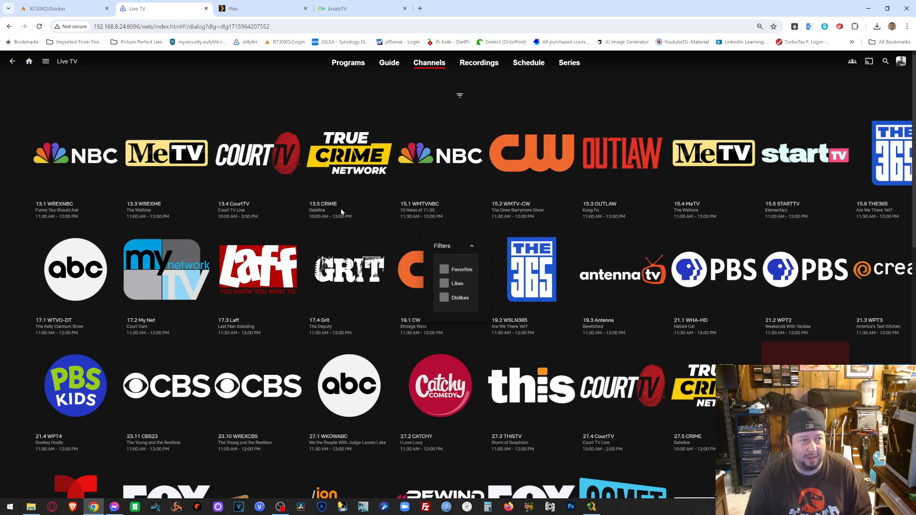
left_click(473, 233)
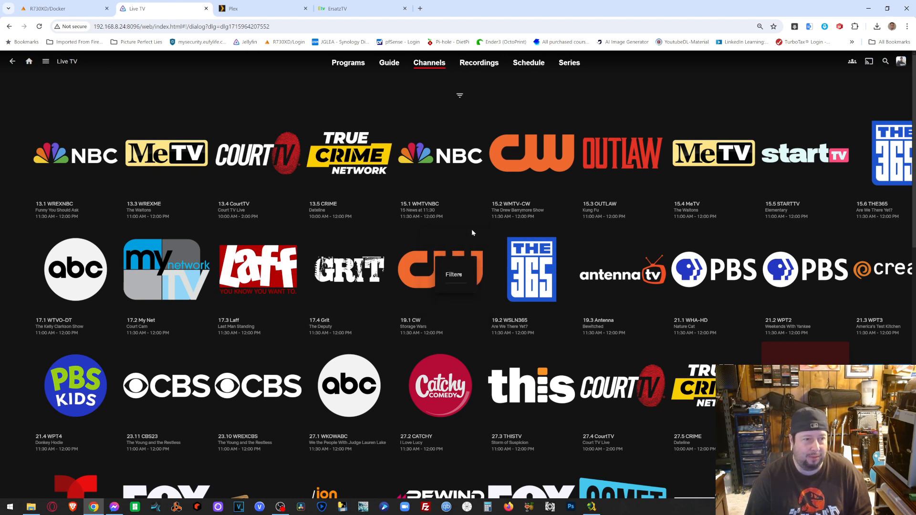
left_click(467, 196)
scroll(562, 363, "down", 6)
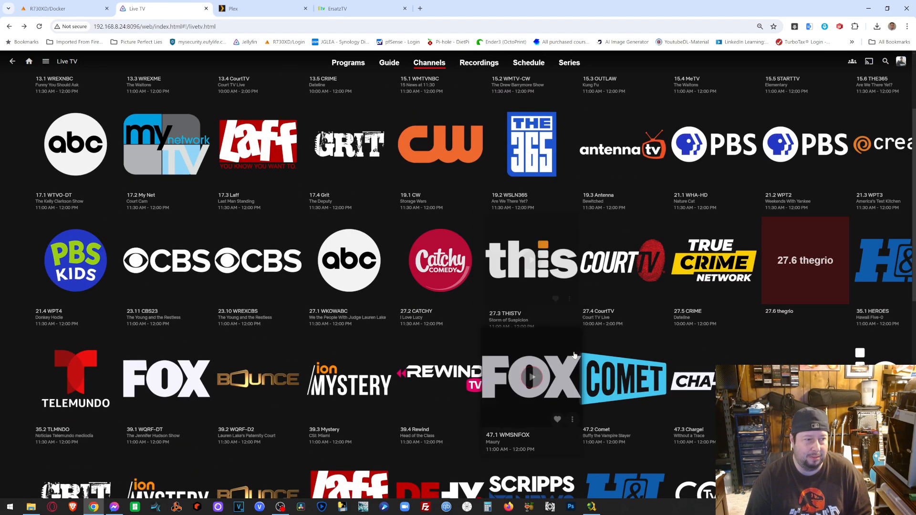
scroll(574, 353, "down", 3)
left_click(832, 205)
scroll(549, 248, "up", 9)
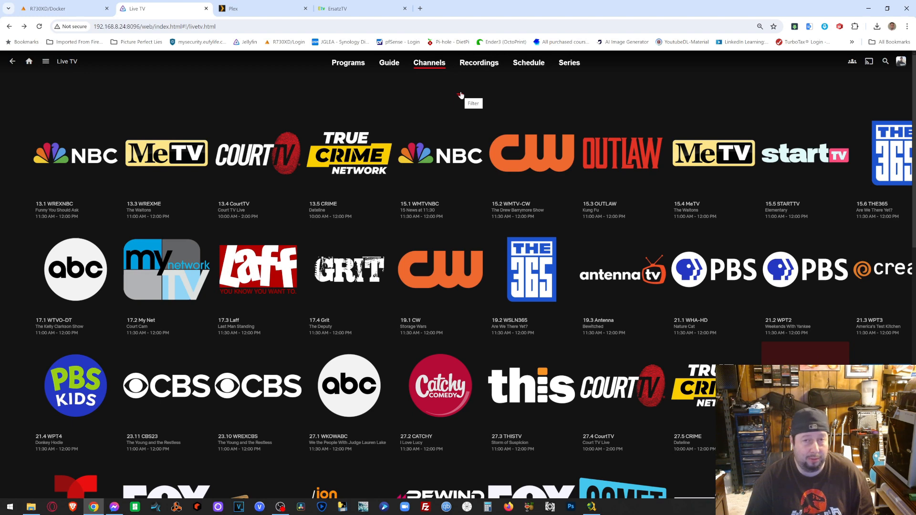
- Filter the Live TV channel grid to show only Favorites
left_click(459, 96)
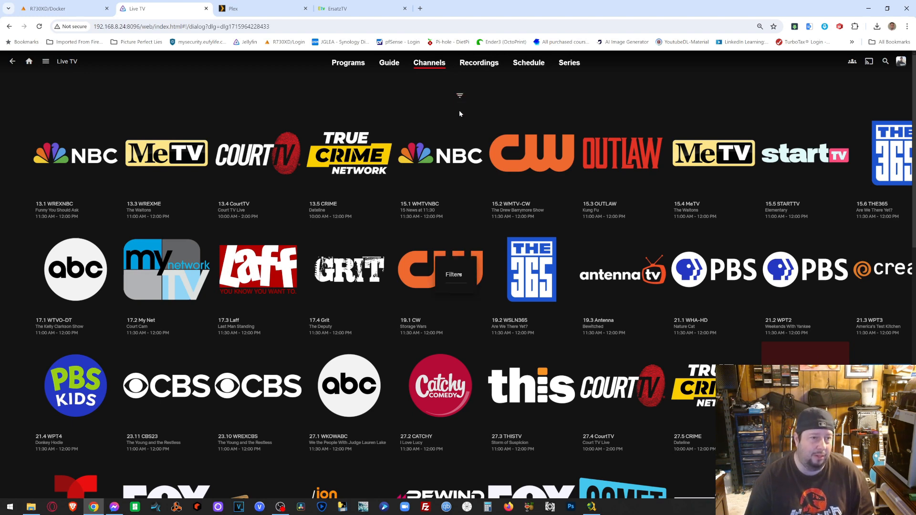
left_click(444, 269)
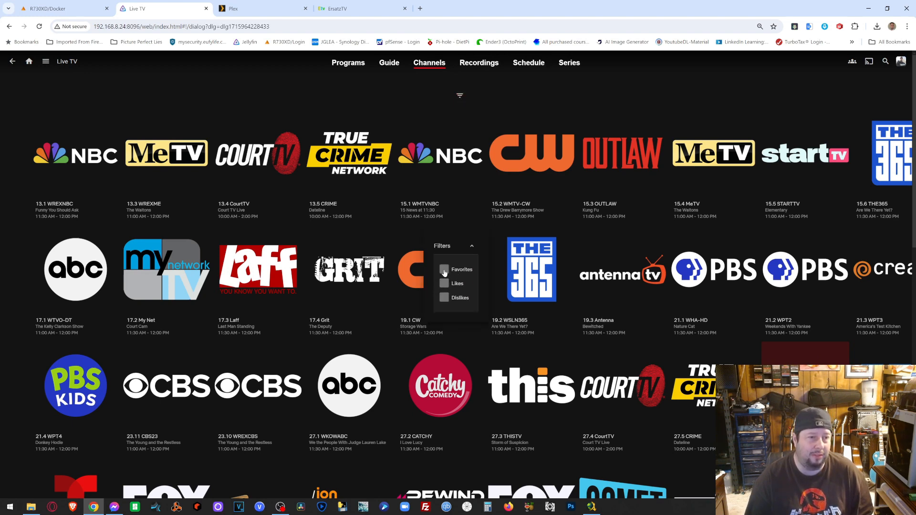
left_click(490, 96)
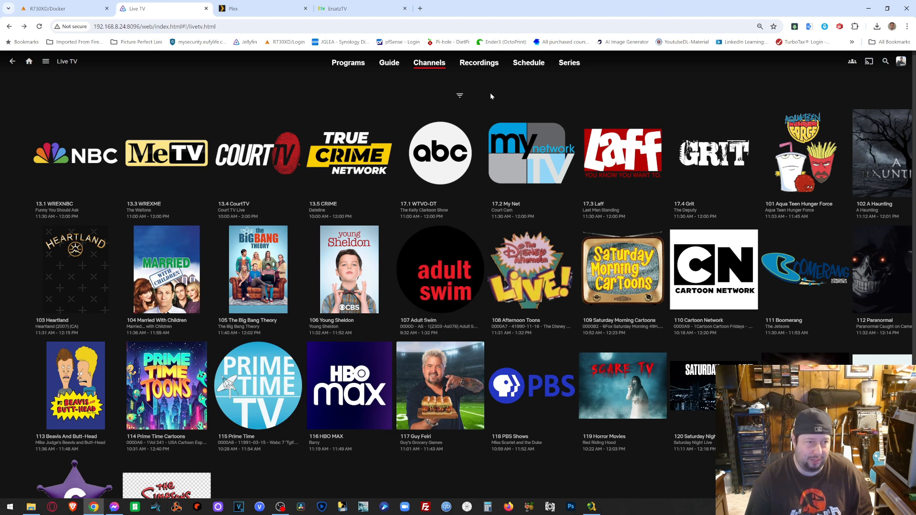
- Close the Jellyfin Live TV tab and review ErsatzTV's channels down to 124 The Simpsons WOC
mouse_move(444, 186)
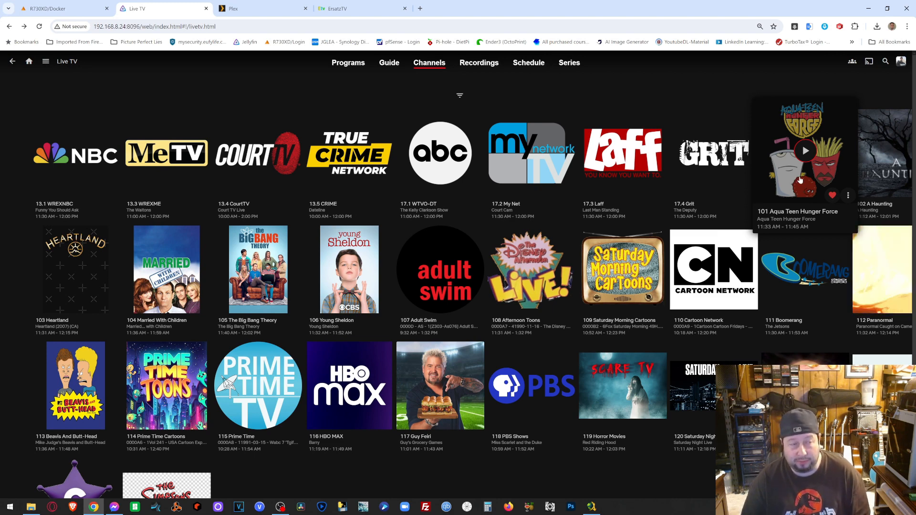
left_click(207, 9)
left_click(175, 4)
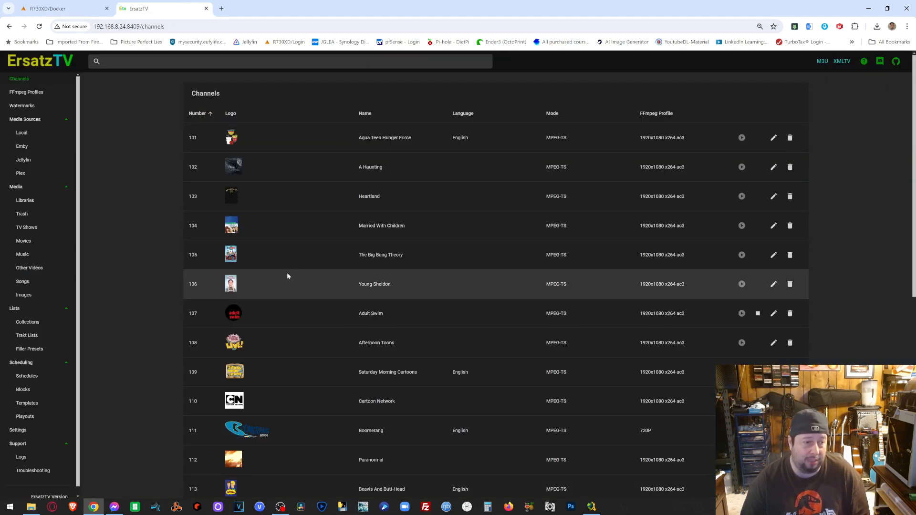
scroll(287, 273, "down", 6)
scroll(321, 455, "down", 1)
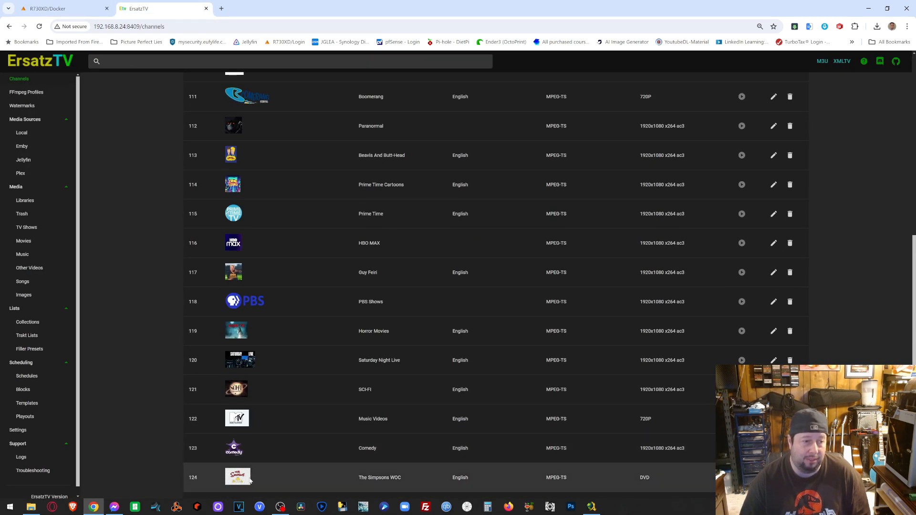
key("ctrl+Tab")
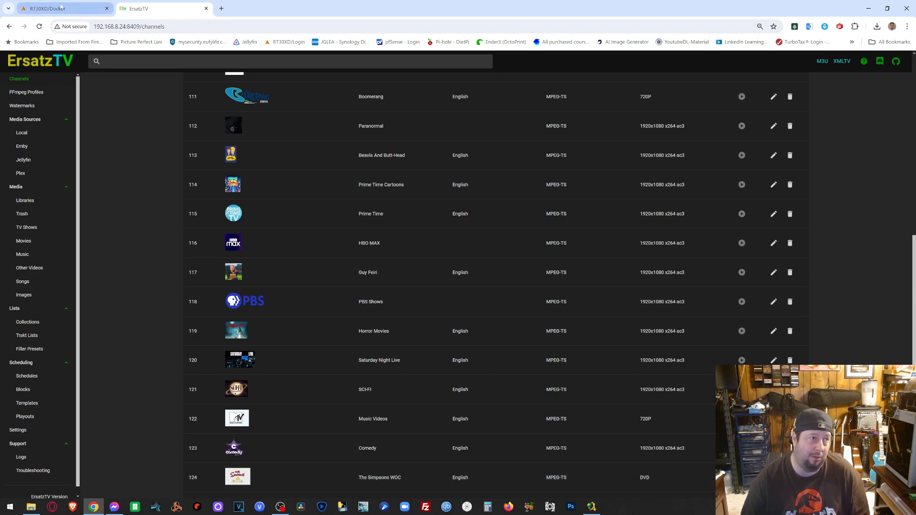
- Show Unraid's Main page with the eleven-disk 142 TB array, cache pool and flash boot device
scroll(655, 402, "down", 7)
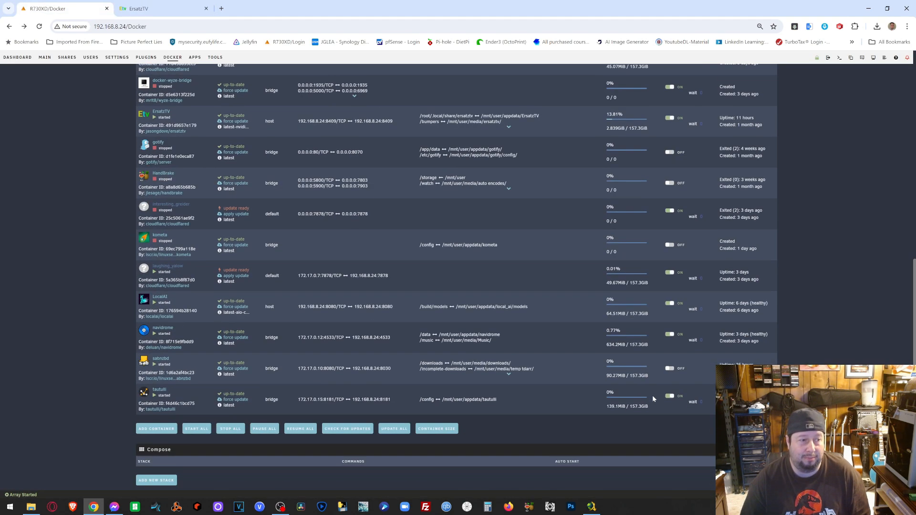
scroll(652, 395, "up", 8)
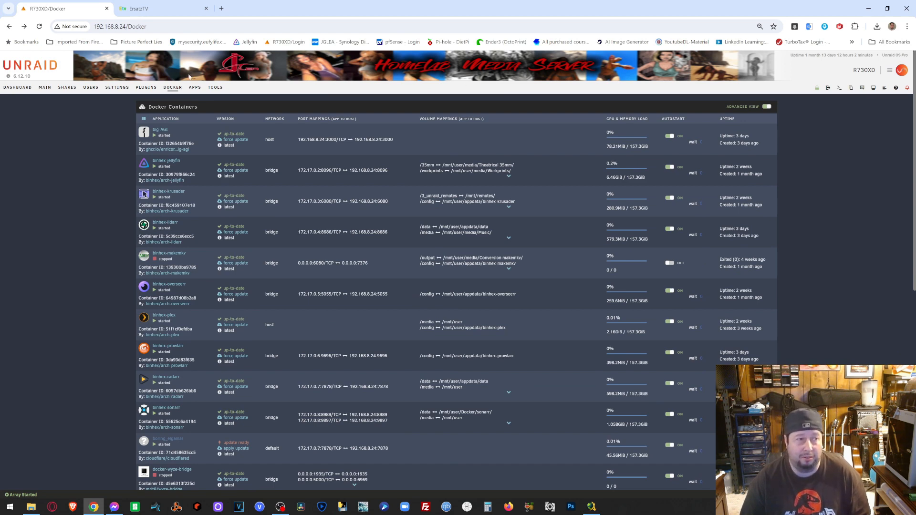
left_click(42, 85)
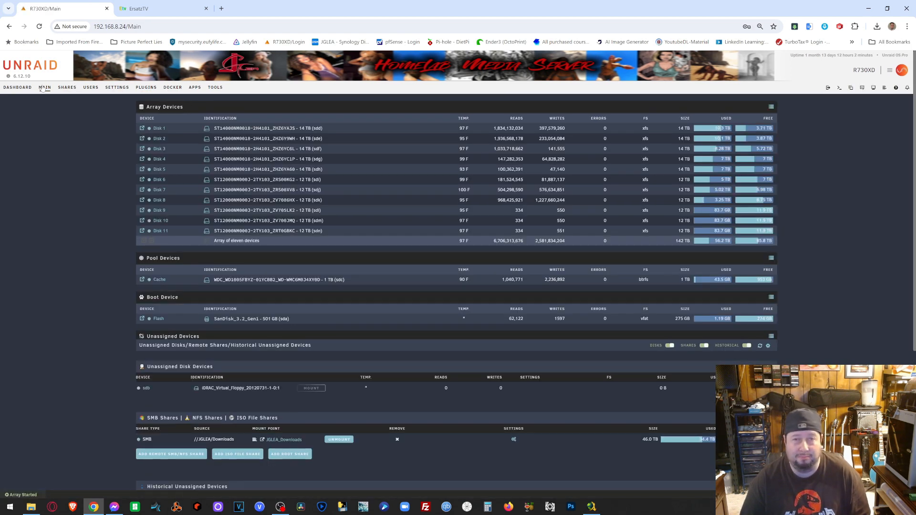